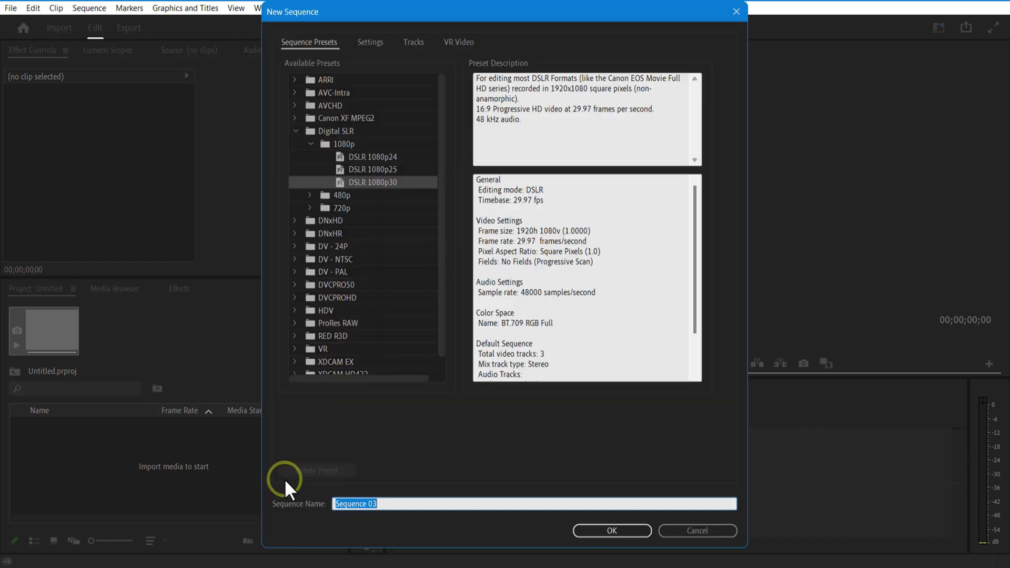
Create a vertical sequence with a frame size of 1080 horizontal by 1920 vertical
left_click(371, 42)
left_click(409, 120)
type("1080")
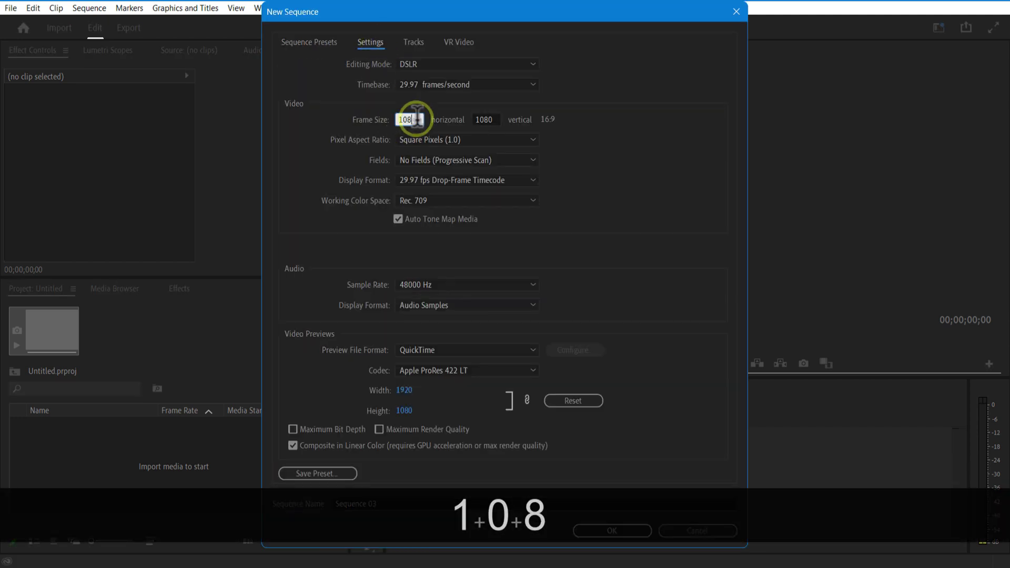
left_click(497, 118)
type("1920")
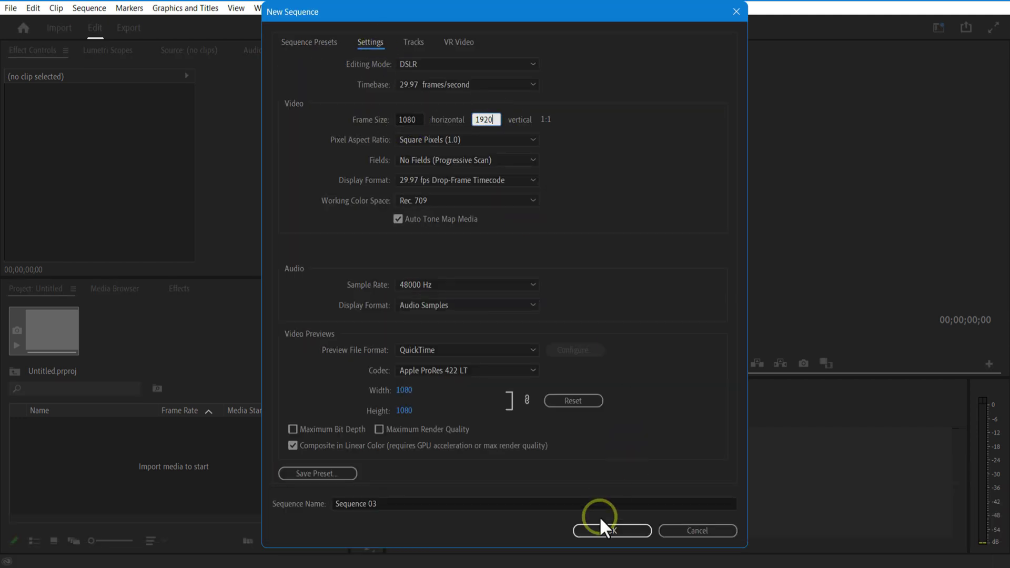
left_click(600, 525)
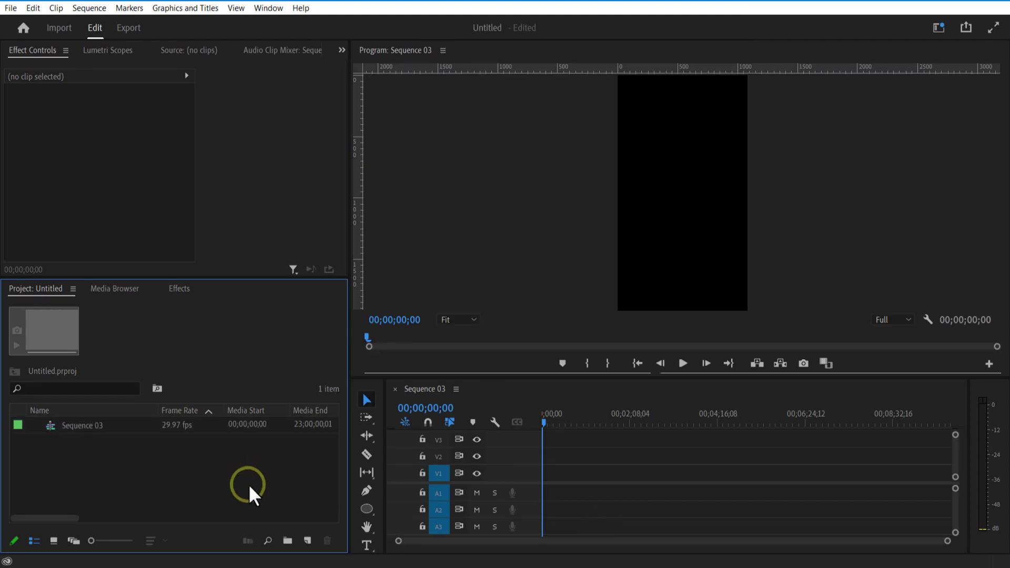
Create a 1080 by 1920 black video and place it at the start of V1, extended to about 00;01;19;25
left_click(308, 541)
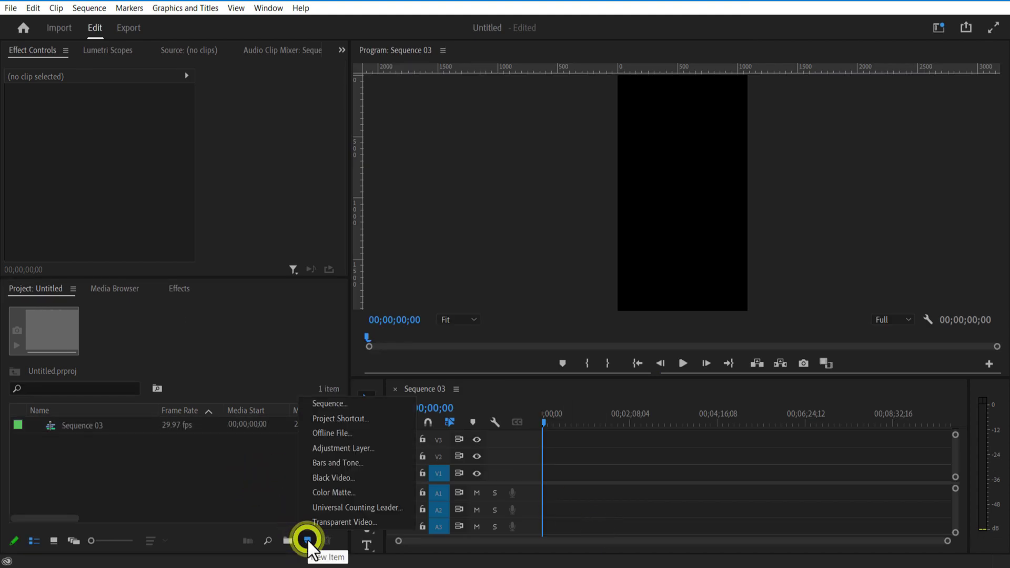
left_click(342, 478)
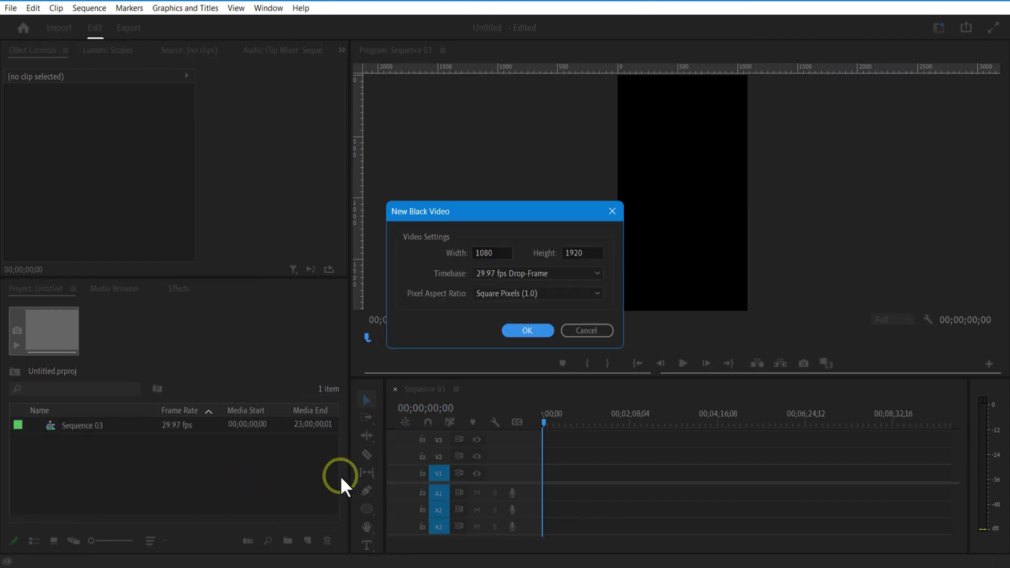
left_click(513, 332)
left_click_drag(137, 432, 596, 472)
left_click(238, 475)
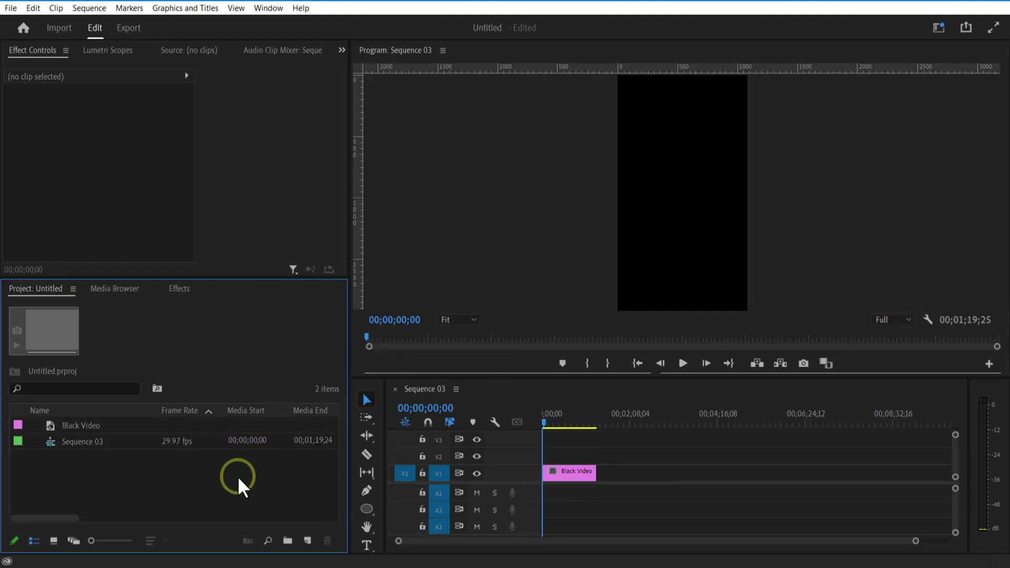
Draw a small white circle about 131 px wide near the frame's middle and extend its V2 clip to the black video's length
left_click(361, 504)
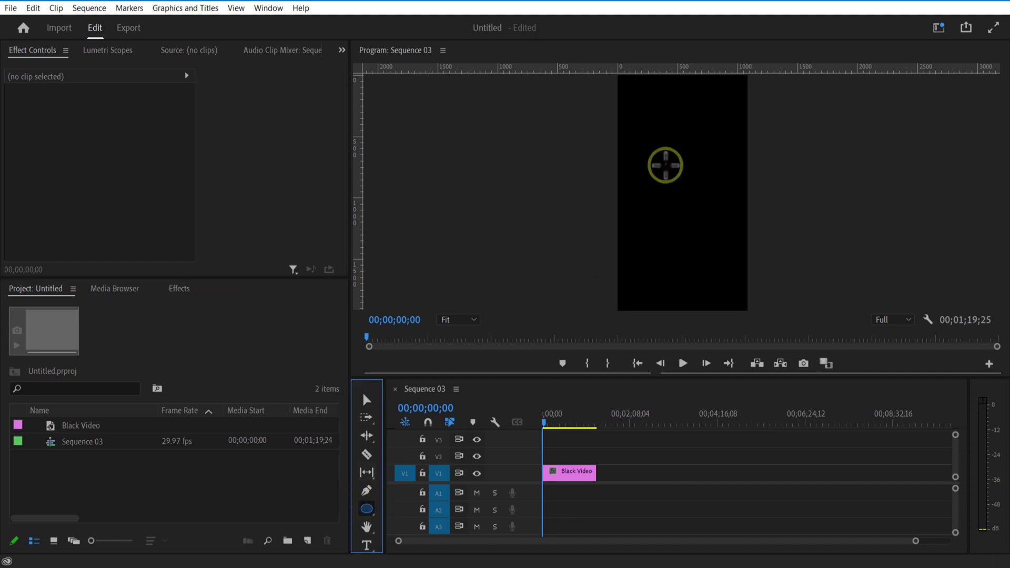
left_click_drag(665, 165, 680, 196)
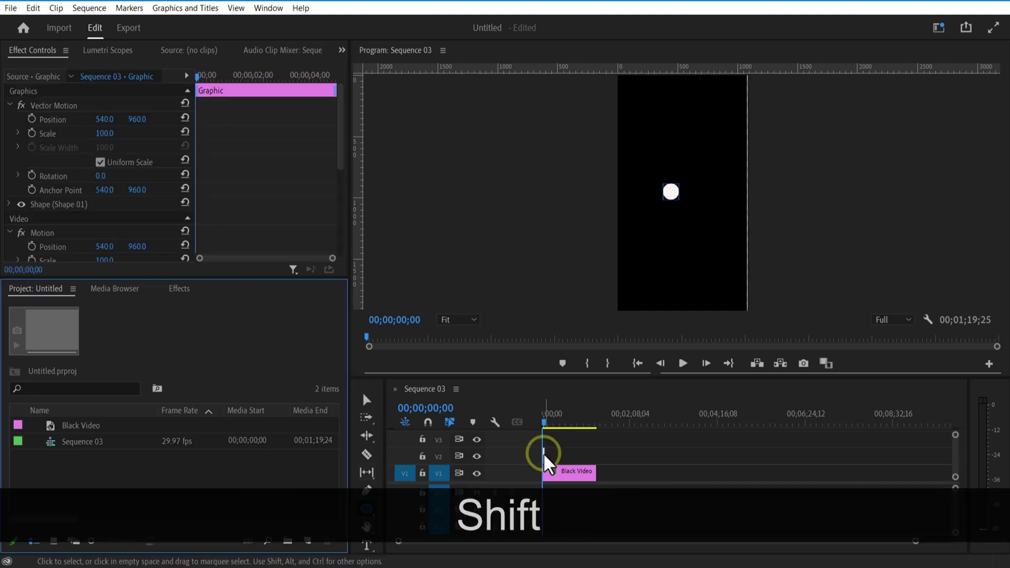
left_click_drag(544, 453, 596, 456)
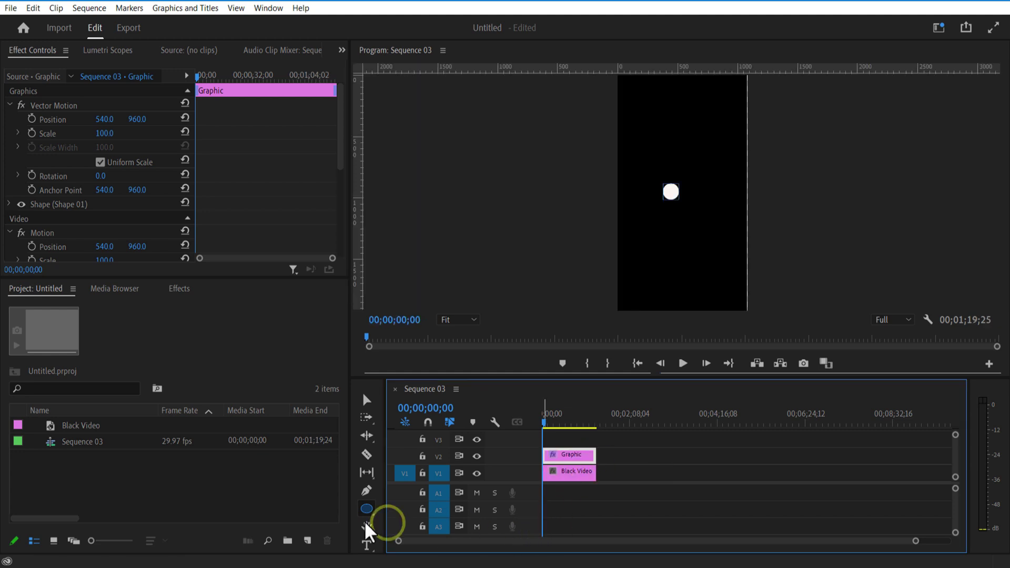
Center the circle horizontally in the frame using the Essential Graphics alignment
left_click(269, 8)
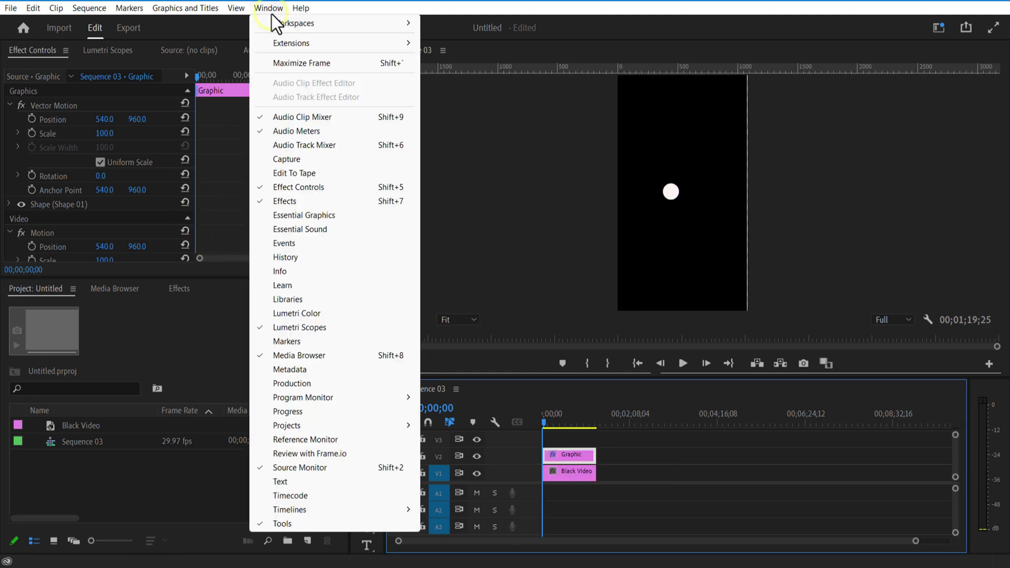
left_click(299, 215)
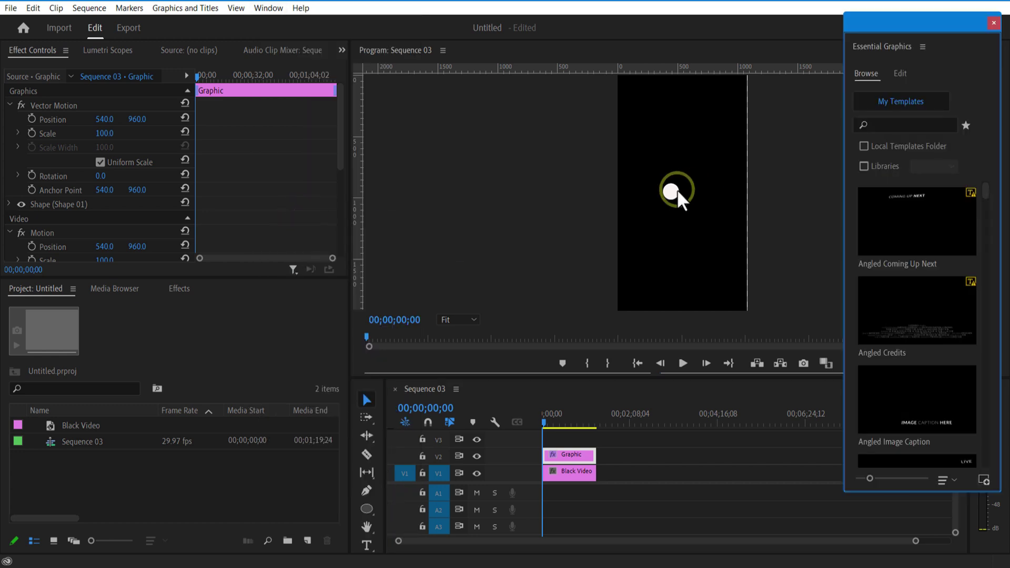
left_click(676, 191)
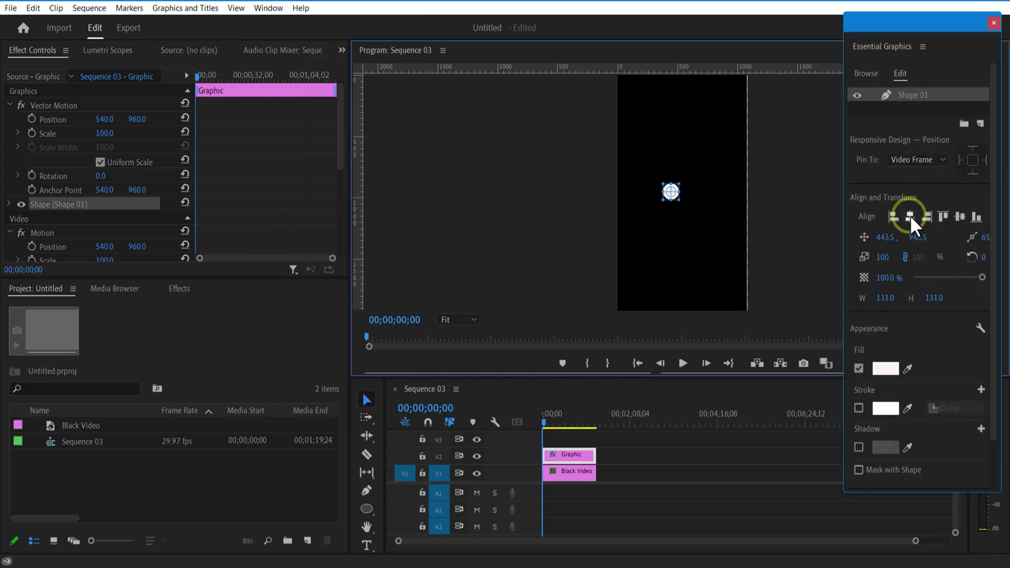
left_click(910, 216)
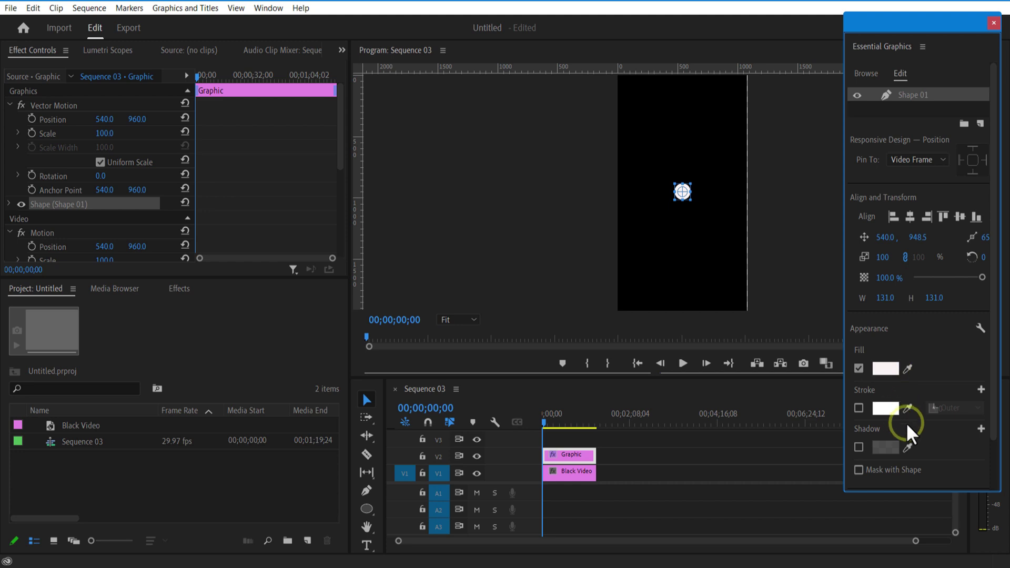
scroll(923, 322, "down", 1)
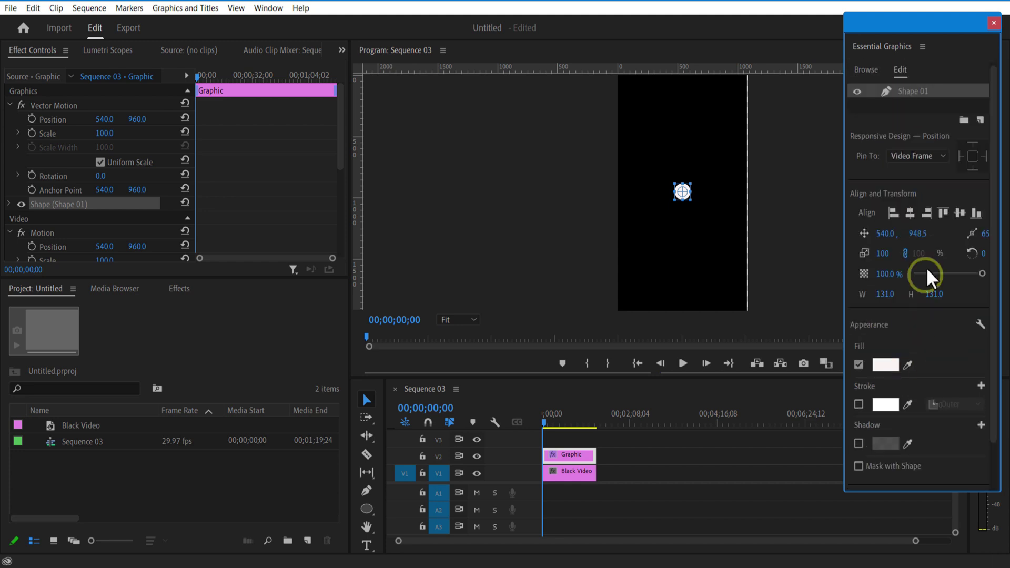
left_click(992, 23)
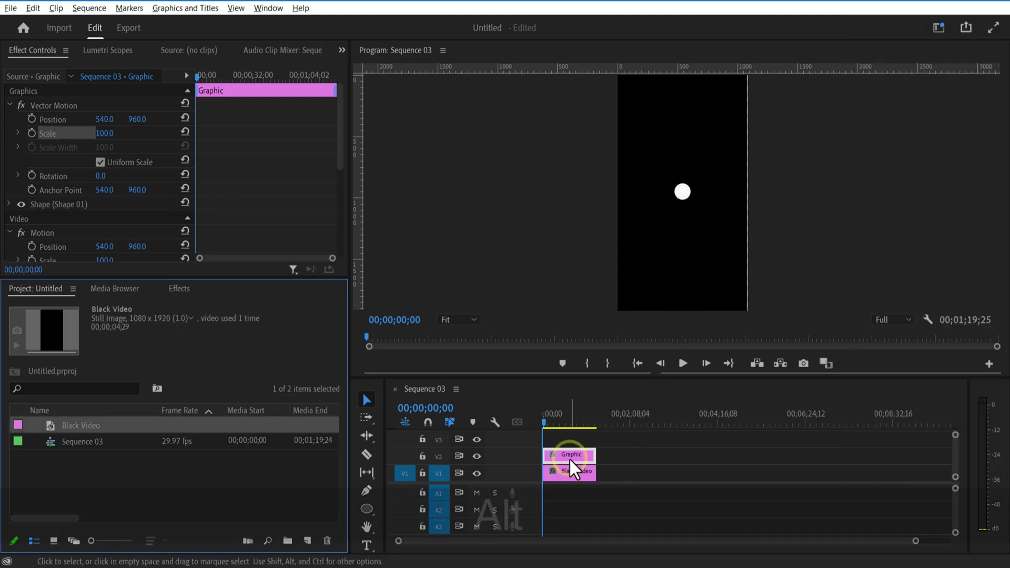
Duplicate the circle clip onto V3 and turn the copy into an outline with stroke on, fill off and Scale 114
left_click_drag(568, 461, 578, 440)
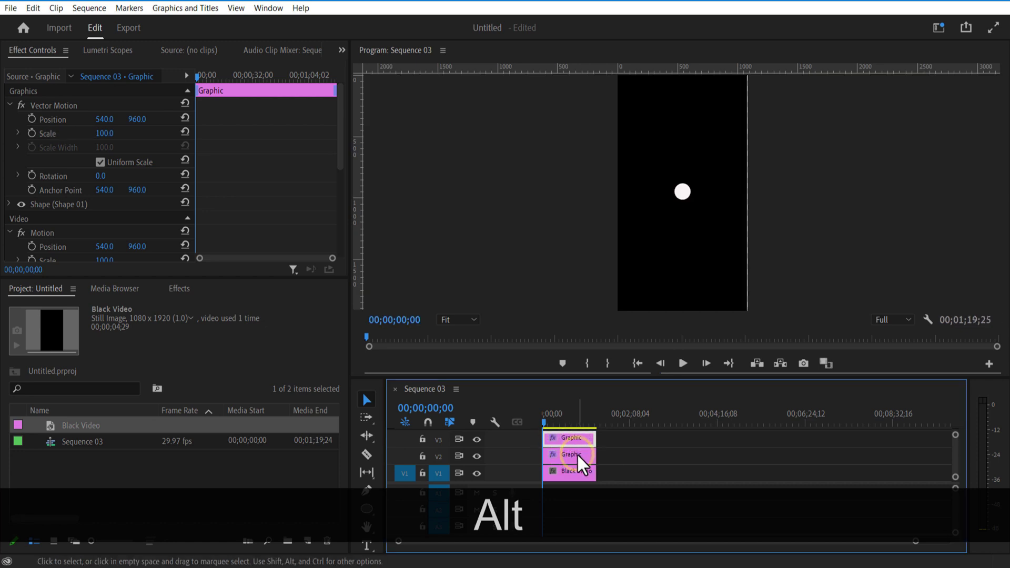
left_click(258, 8)
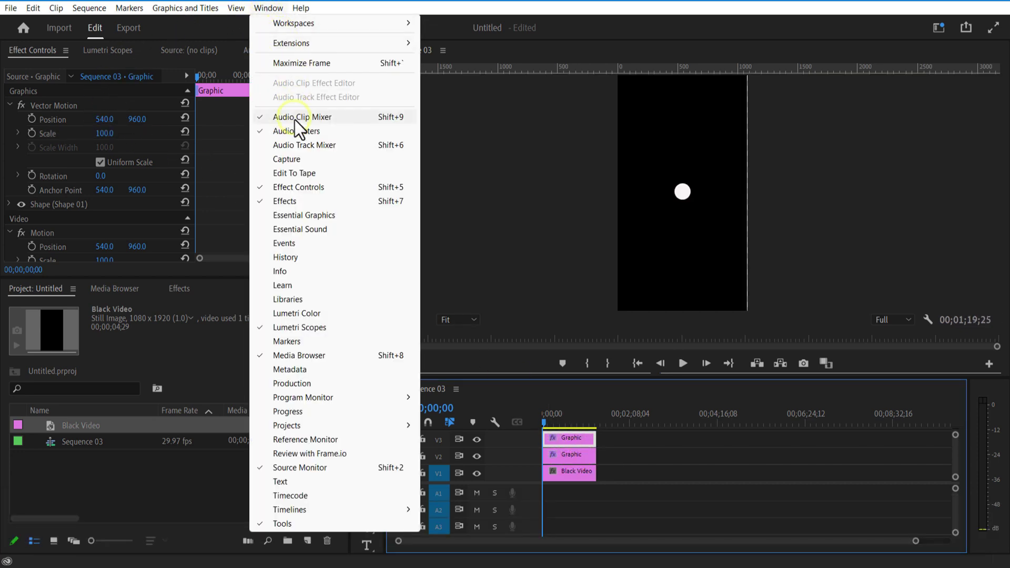
left_click(301, 216)
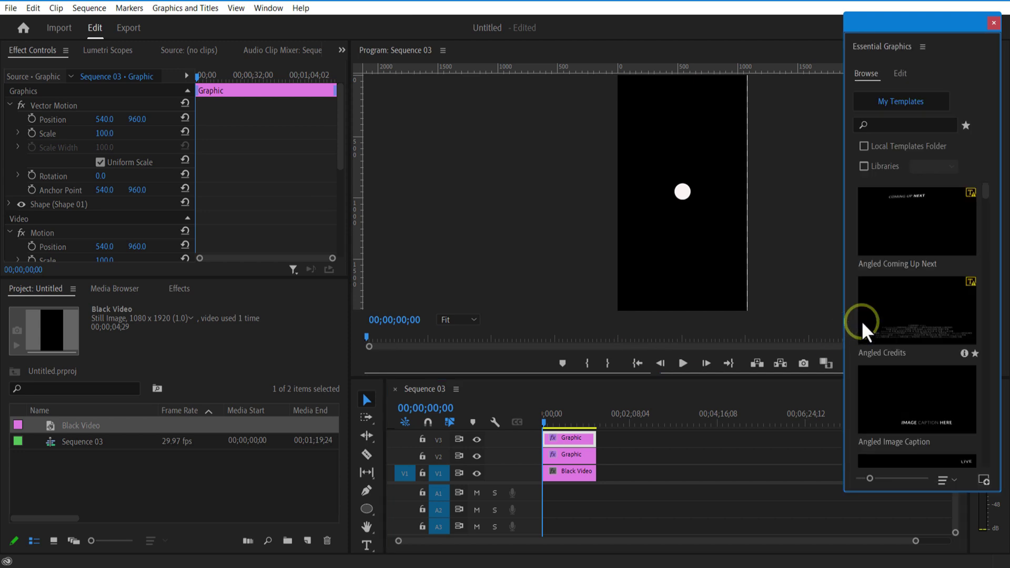
left_click(683, 191)
left_click(858, 409)
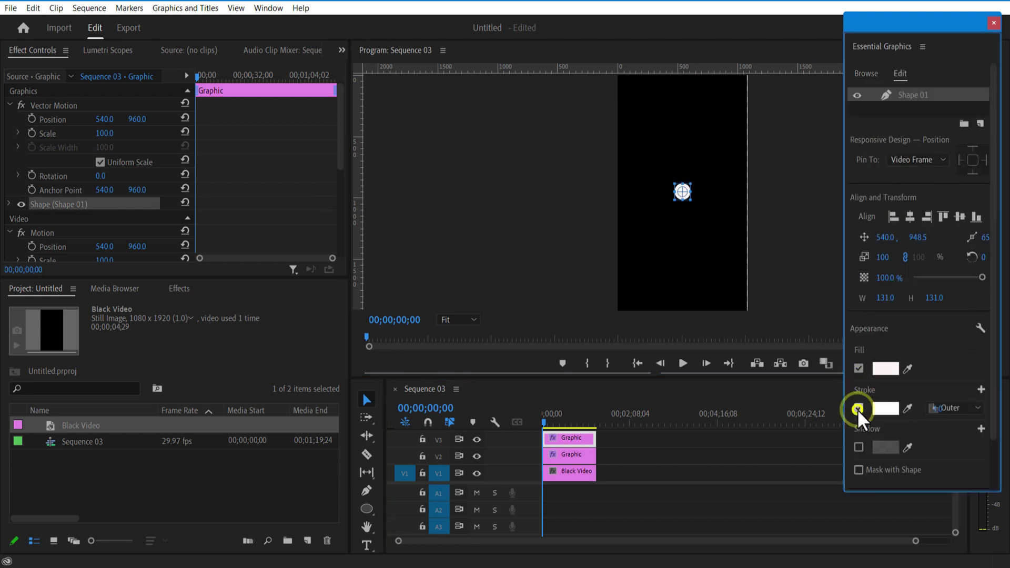
left_click(860, 369)
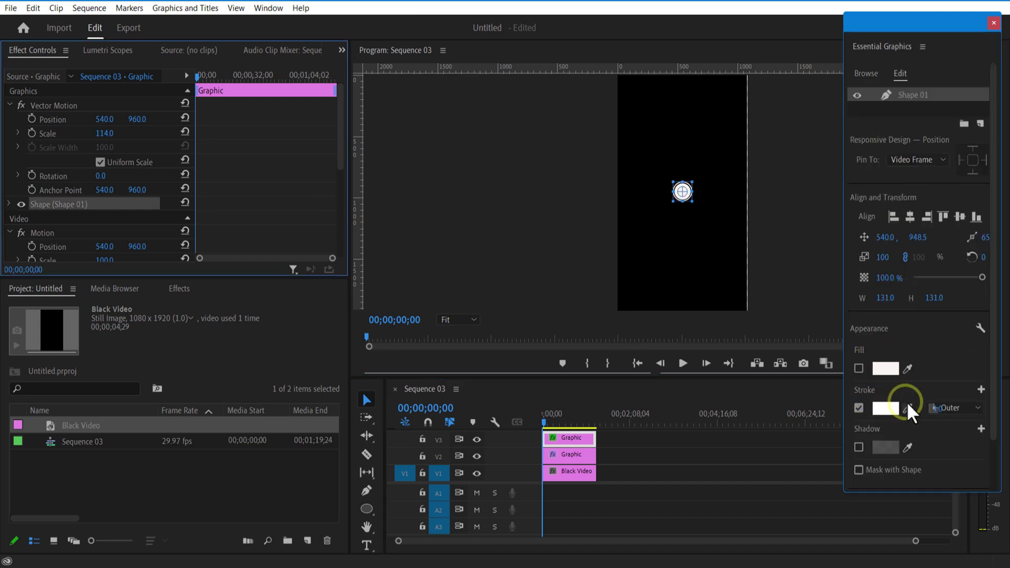
Adjust the stroke width of the circle outline on V3
left_click_drag(936, 413, 927, 414)
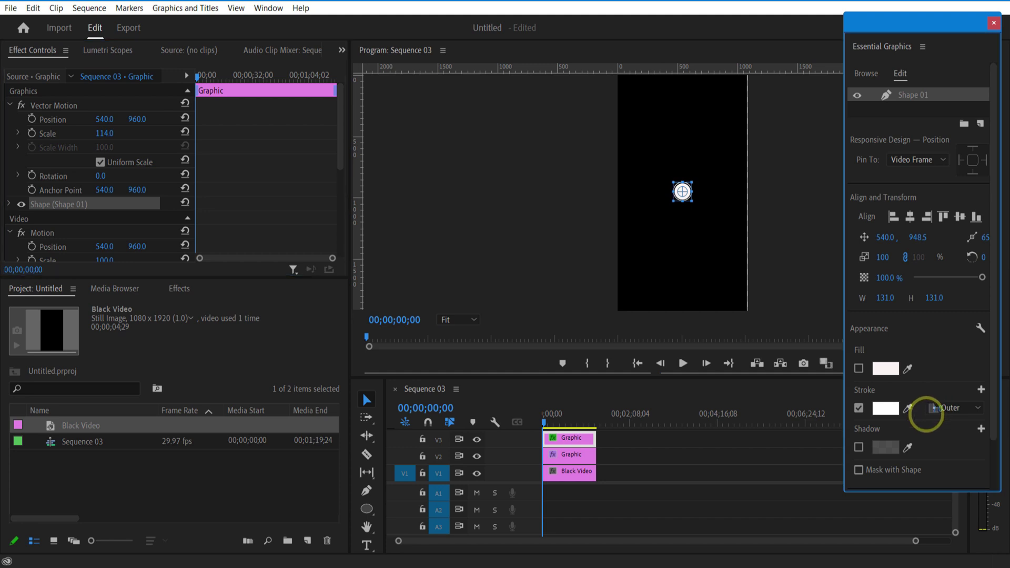
left_click_drag(843, 306, 750, 306)
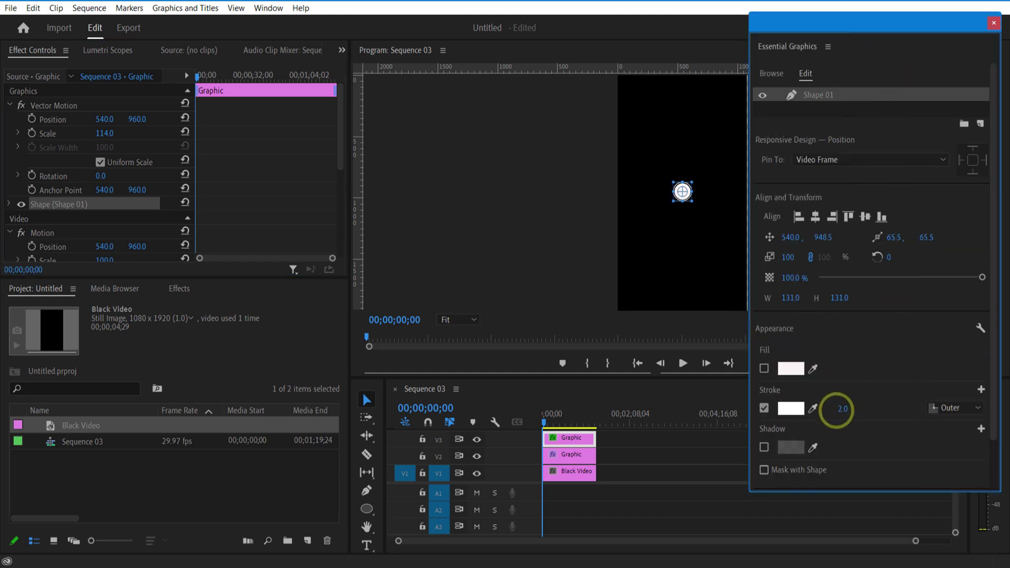
left_click_drag(822, 410, 813, 410)
left_click(994, 23)
Shift the V3 outline clip later in the timeline and add a Scale keyframe of 0 at the start of the V2 circle
left_click(566, 456)
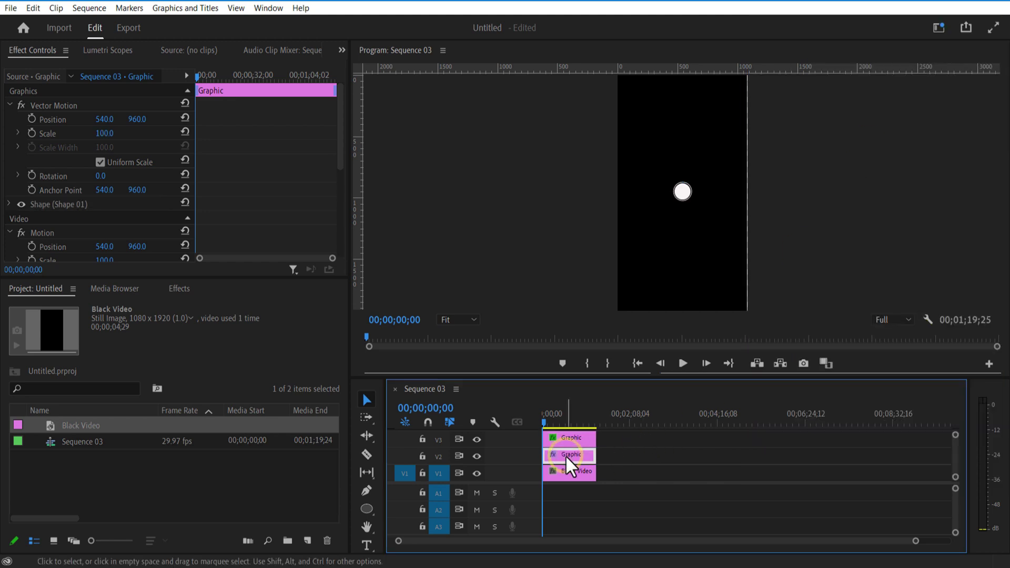
left_click_drag(576, 437, 596, 437)
left_click(552, 454)
left_click(32, 133)
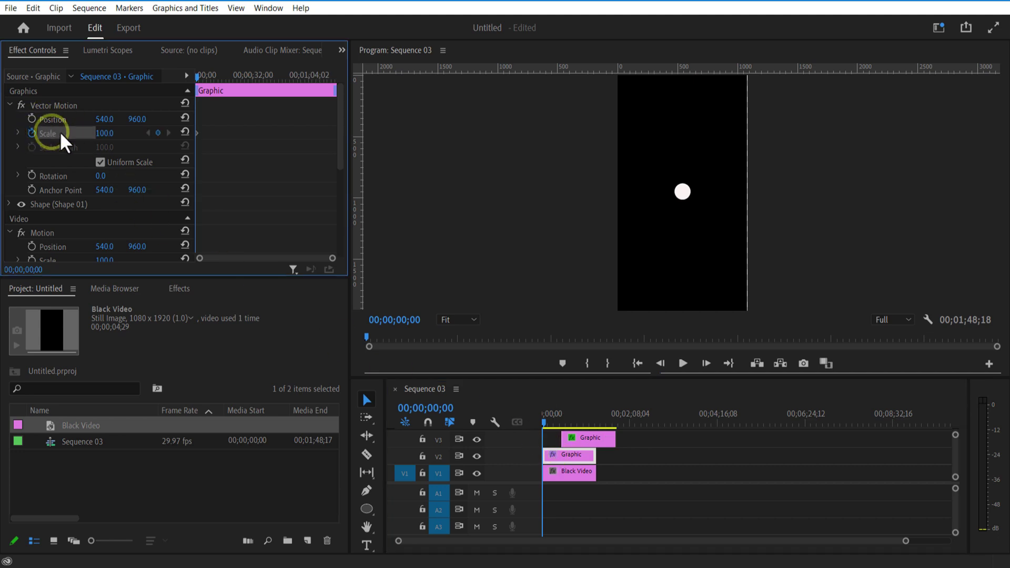
left_click(141, 135)
Keyframe the V2 circle's Scale to 120 at 00;00;02;00 and to 60 at 00;00;04;00
left_click_drag(547, 423, 543, 424)
left_click_drag(905, 541, 464, 541)
left_click_drag(553, 425, 630, 428)
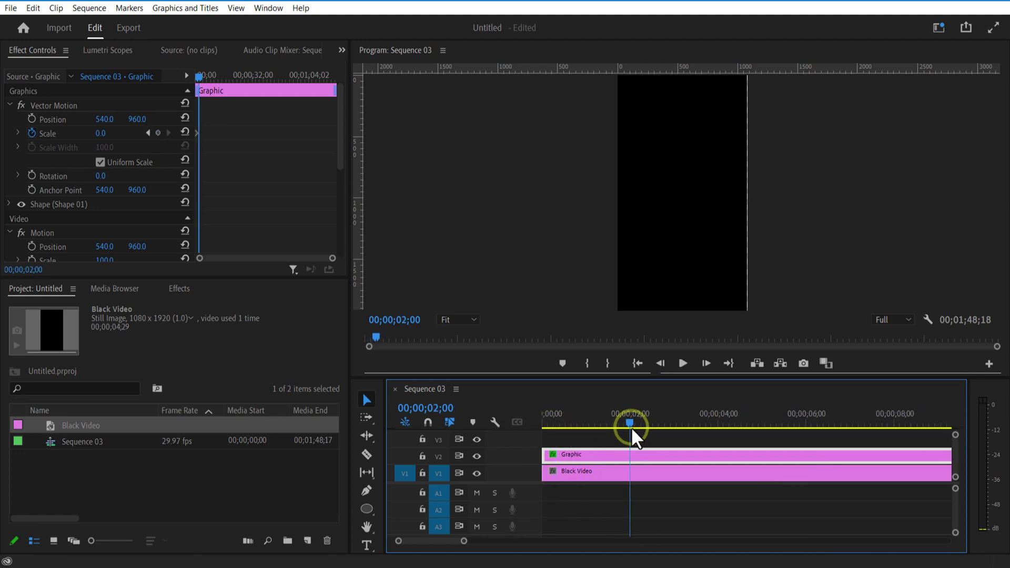
left_click_drag(464, 541, 514, 541)
left_click(105, 132)
left_click_drag(106, 131, 195, 160)
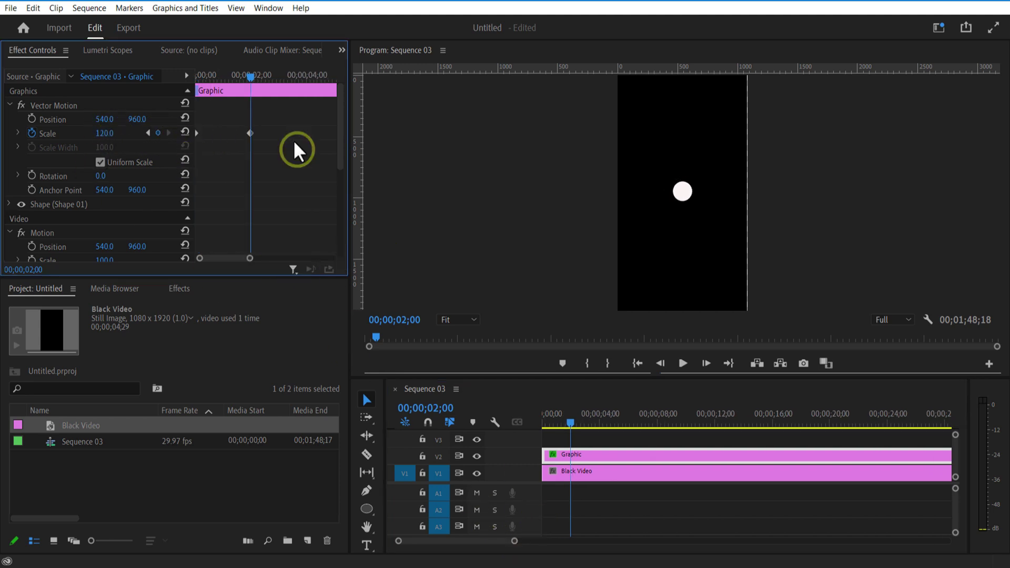
left_click_drag(208, 80, 307, 152)
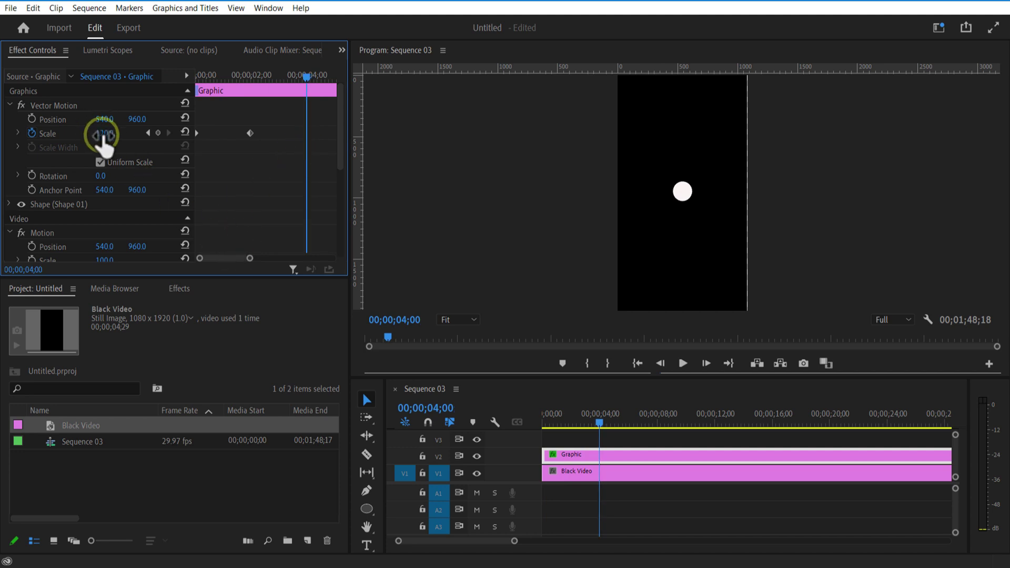
left_click_drag(103, 135, 40, 138)
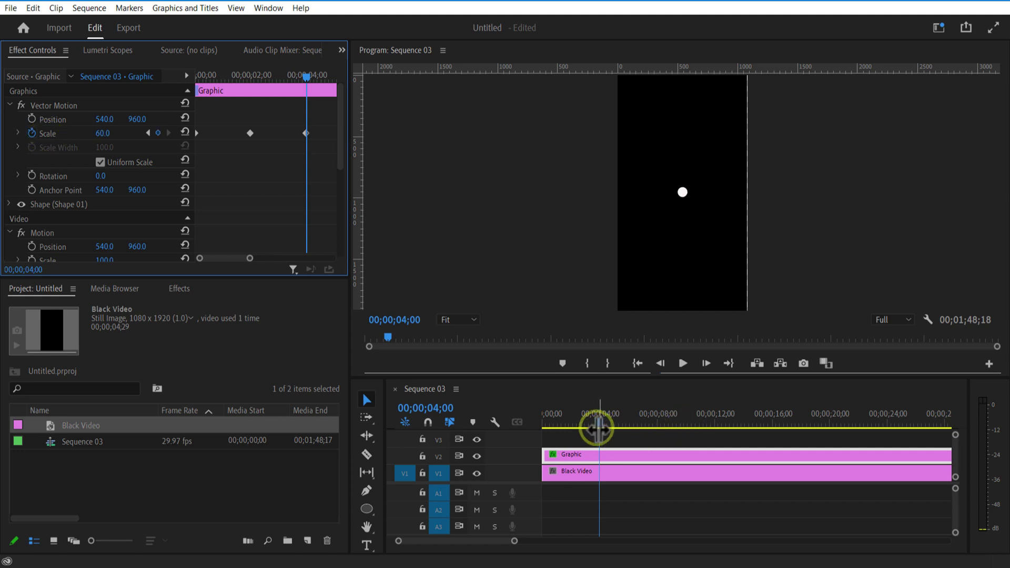
Preview the V2 circle's animation and speed it up by moving its last two Scale keyframes to about frames 10 and 20
left_click_drag(595, 425, 536, 427)
left_click(682, 364)
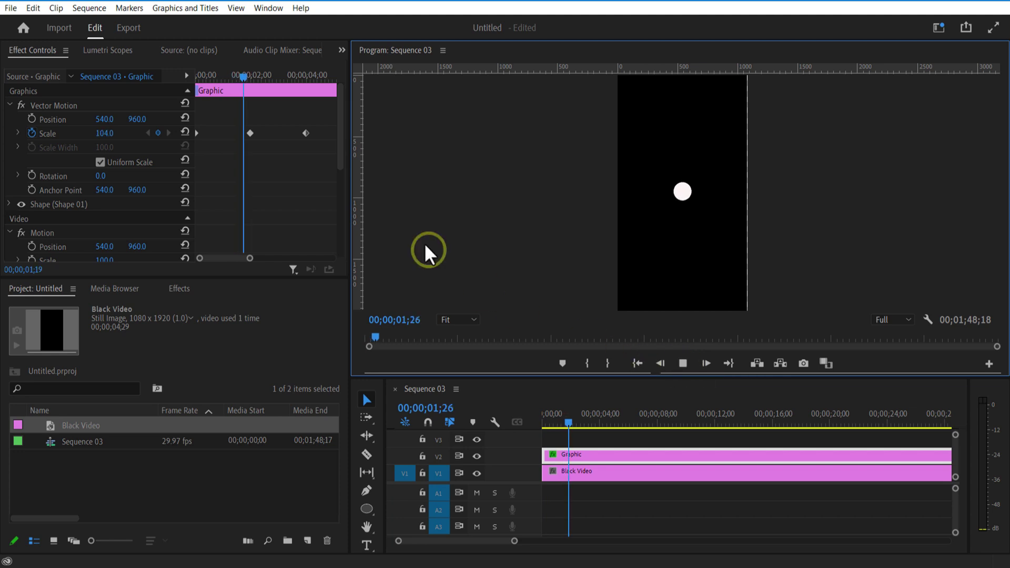
left_click_drag(249, 76, 207, 90)
left_click(682, 363)
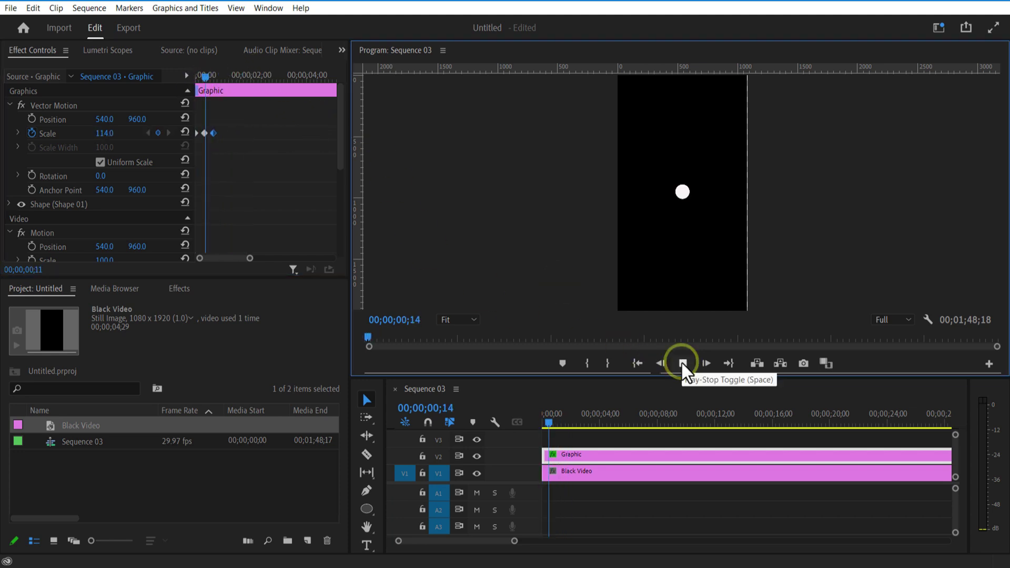
Move the V3 outline clip so it starts at 00;00;00;10, at the V2 circle's largest scale
left_click(552, 413)
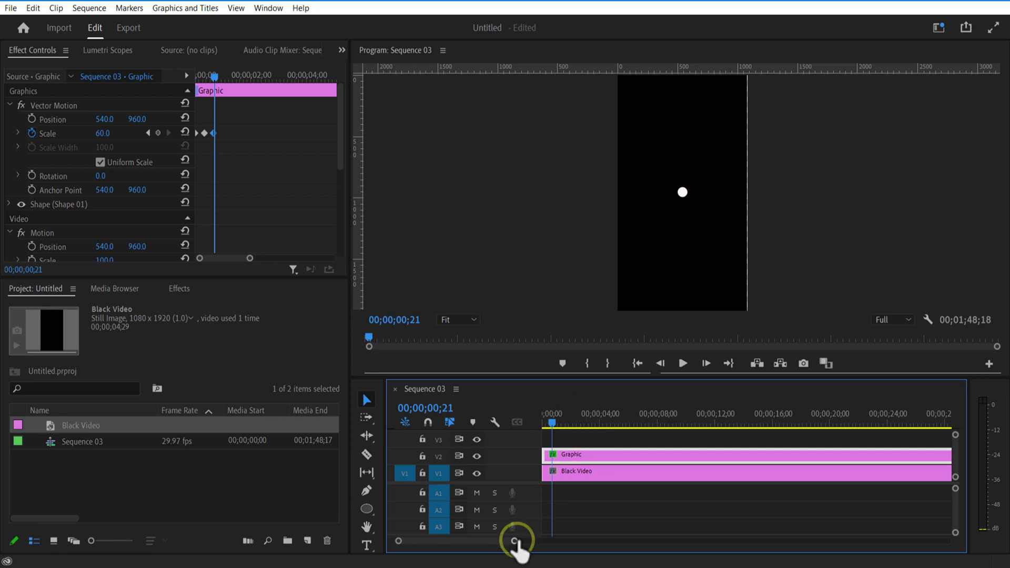
left_click_drag(515, 541, 584, 544)
left_click_drag(730, 438, 645, 437)
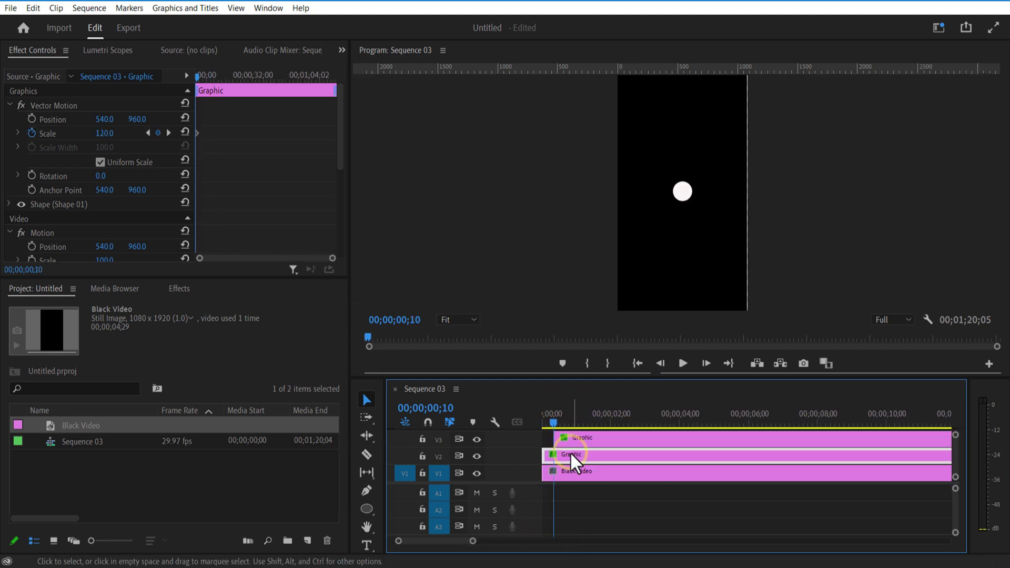
Add a Scale keyframe of 0 to the V3 outline clip at 00;00;00;10
left_click(574, 440)
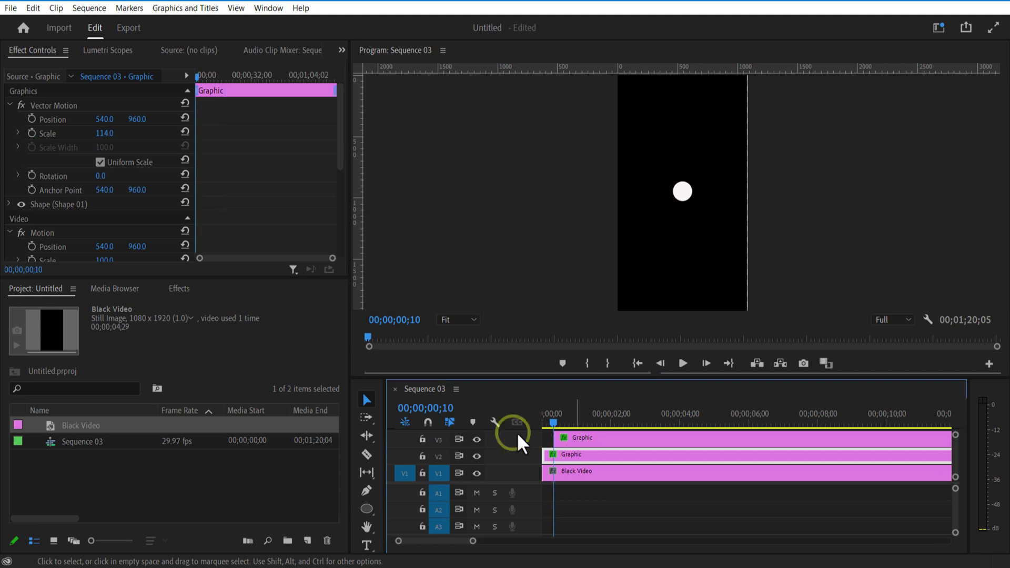
left_click(31, 133)
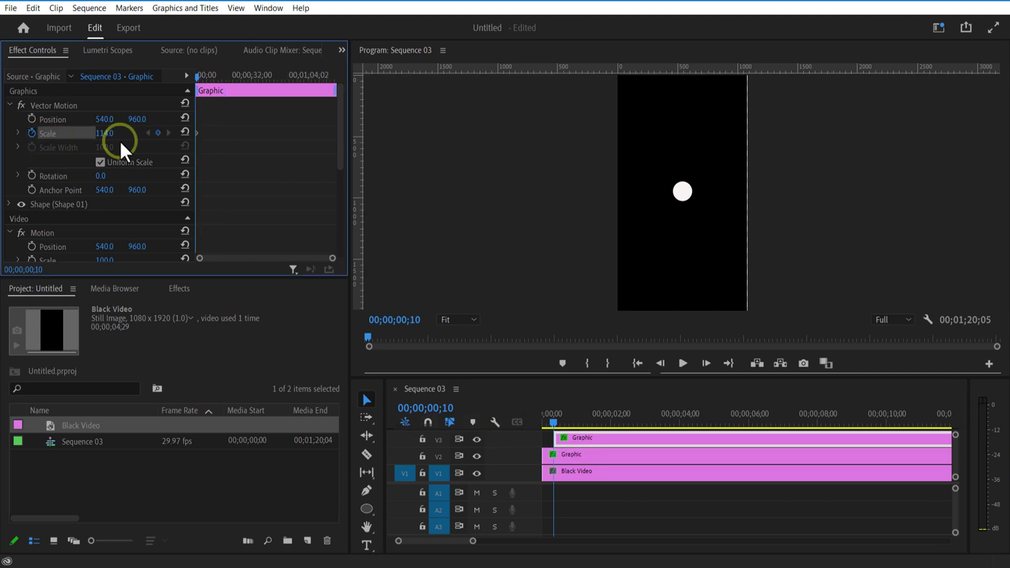
left_click_drag(109, 133, 45, 140)
left_click_drag(333, 258, 216, 258)
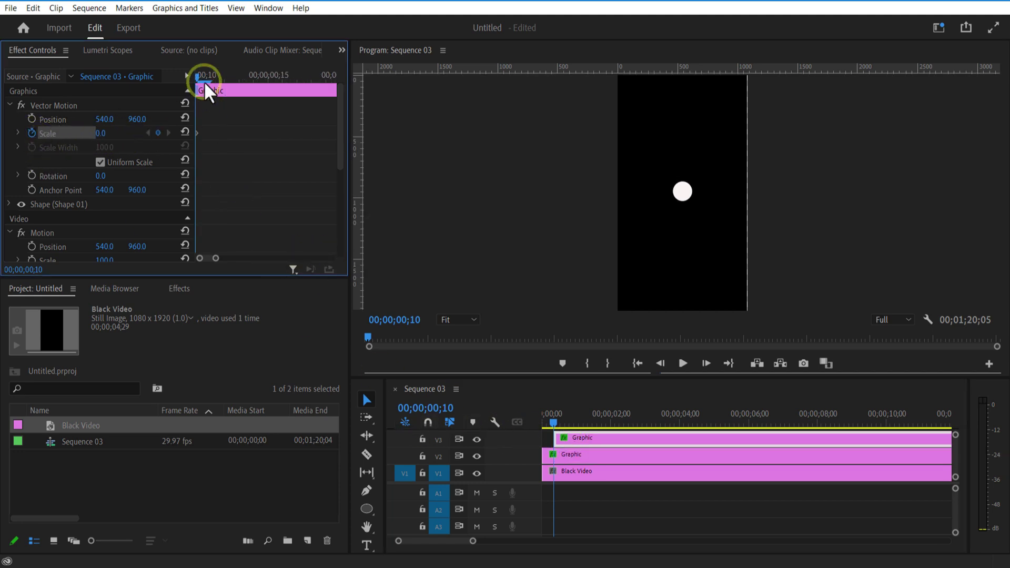
Keyframe the V3 outline's Scale to 167 at 00;00;00;11 and to 113 at 00;00;00;17
left_click_drag(207, 78, 213, 77)
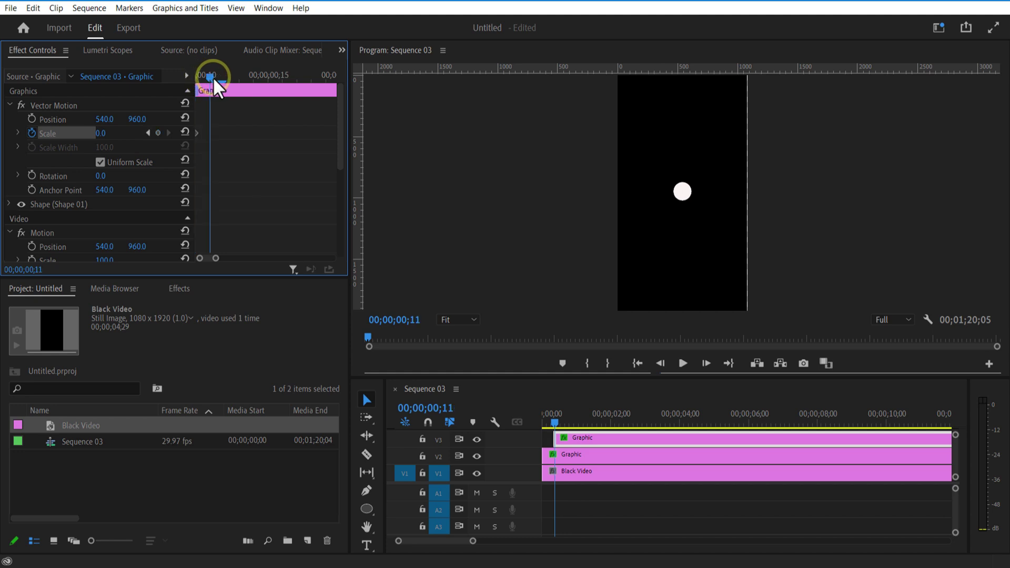
left_click_drag(105, 133, 215, 141)
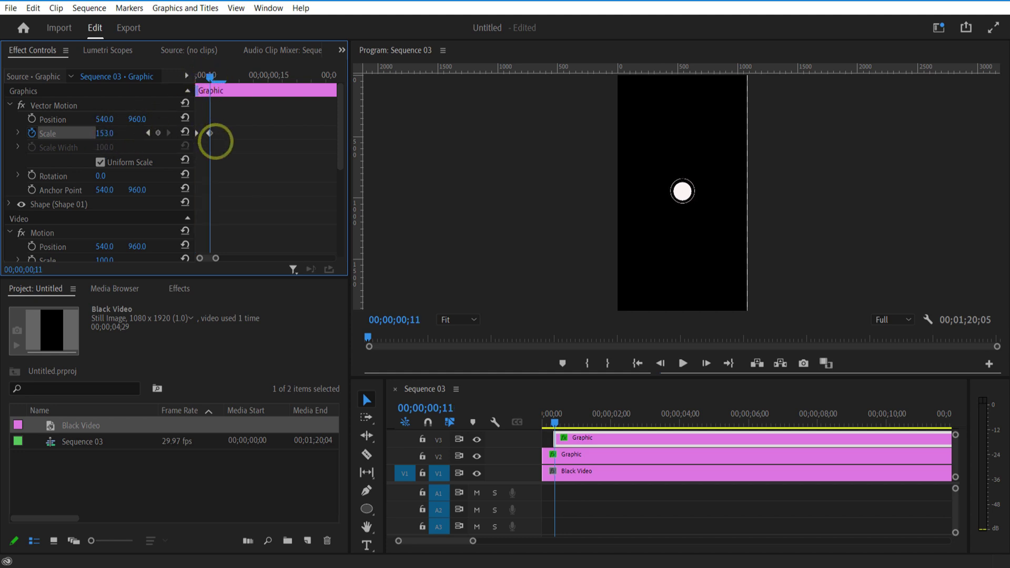
left_click_drag(555, 422, 561, 423)
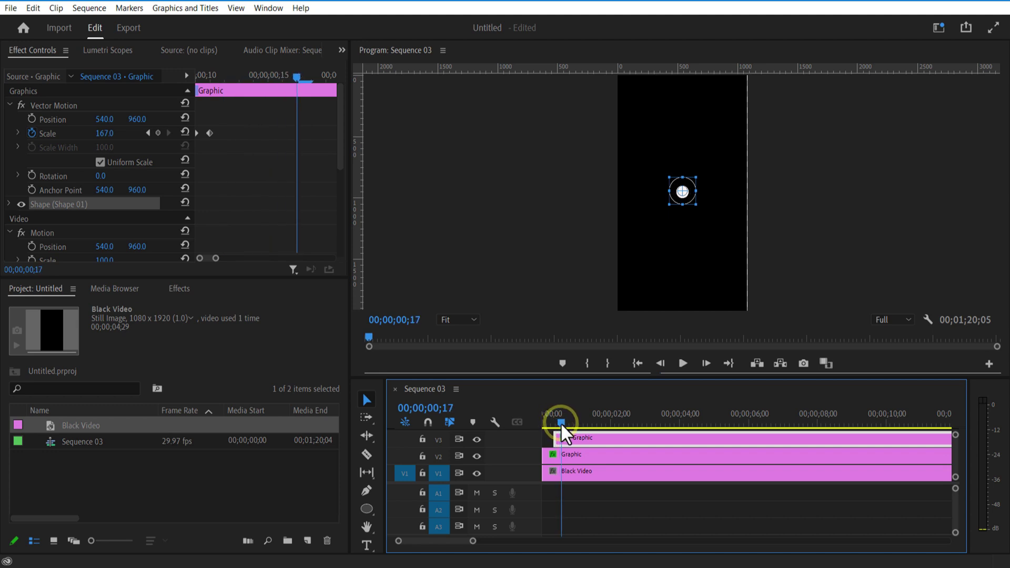
left_click_drag(130, 141, 62, 149)
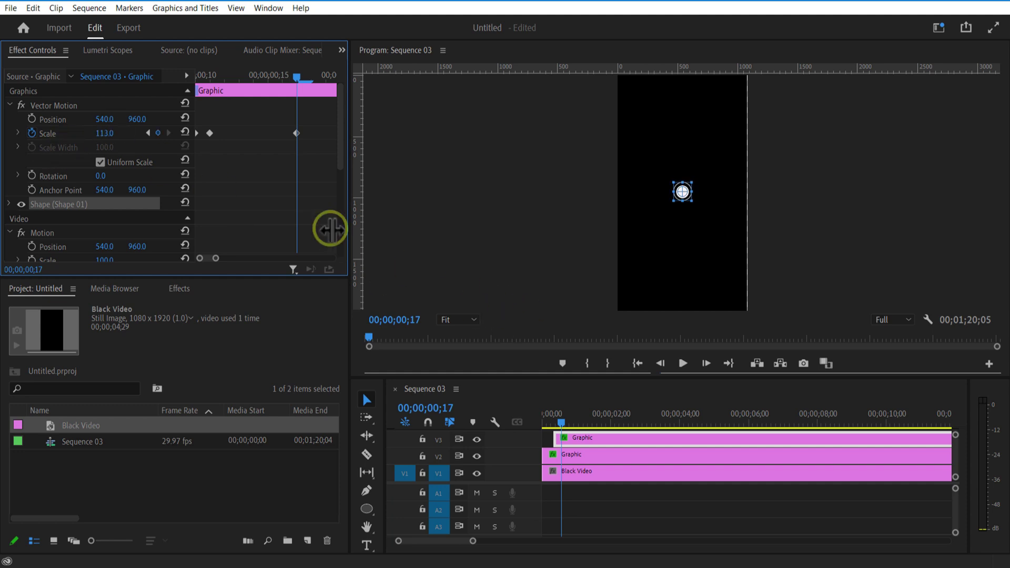
Preview the outline's animation and move the V3 outline clip about five frames earlier
left_click_drag(302, 99, 141, 110)
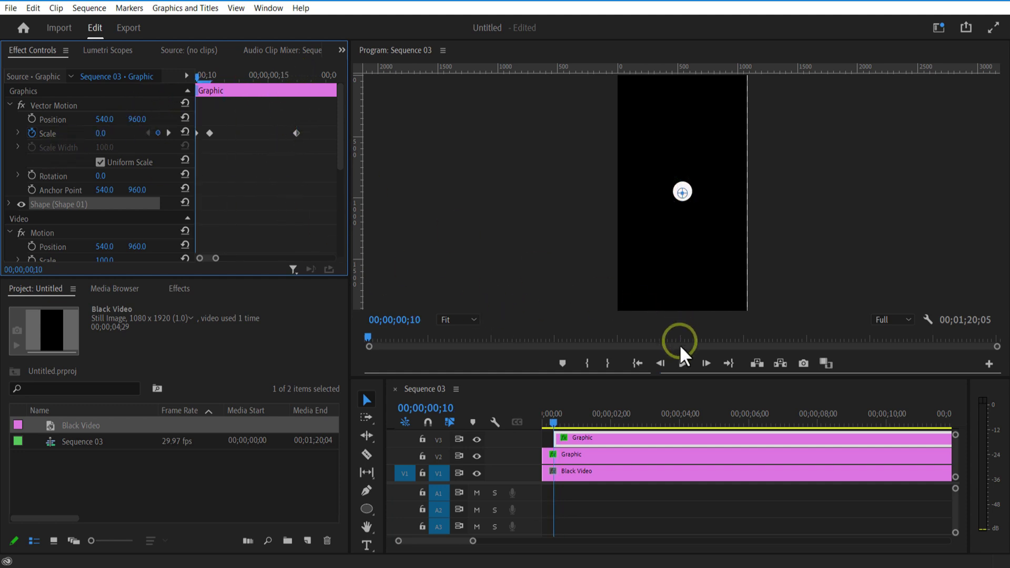
left_click(683, 363)
left_click(685, 363)
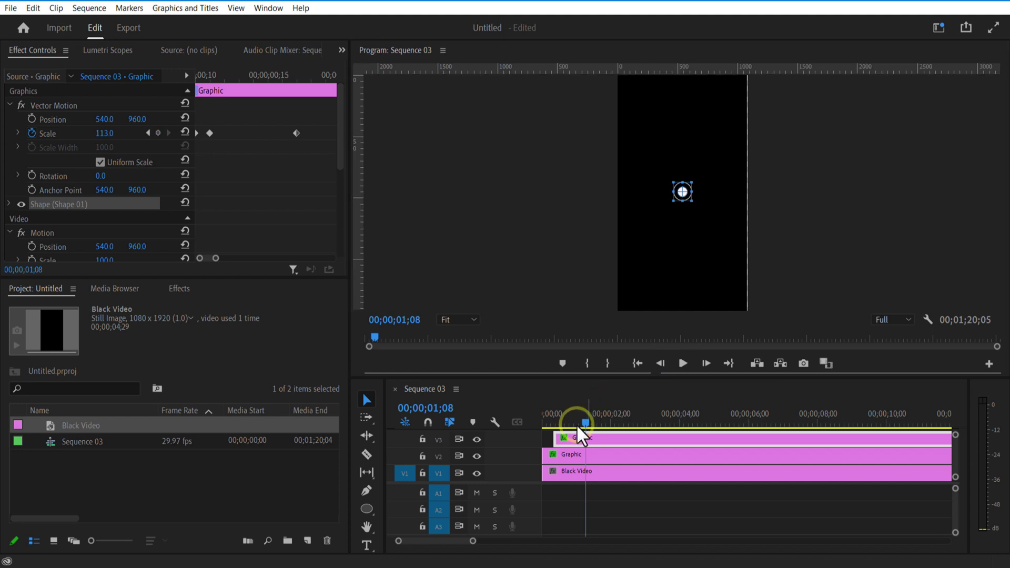
left_click_drag(578, 438, 571, 438)
Slow the outline's animation by moving its second Scale keyframe to about 00;00;00;13 and its last one to 00;00;00;20
left_click(195, 79)
left_click_drag(195, 79, 285, 79)
left_click(683, 363)
left_click(236, 79)
left_click_drag(230, 133, 253, 133)
left_click(303, 78)
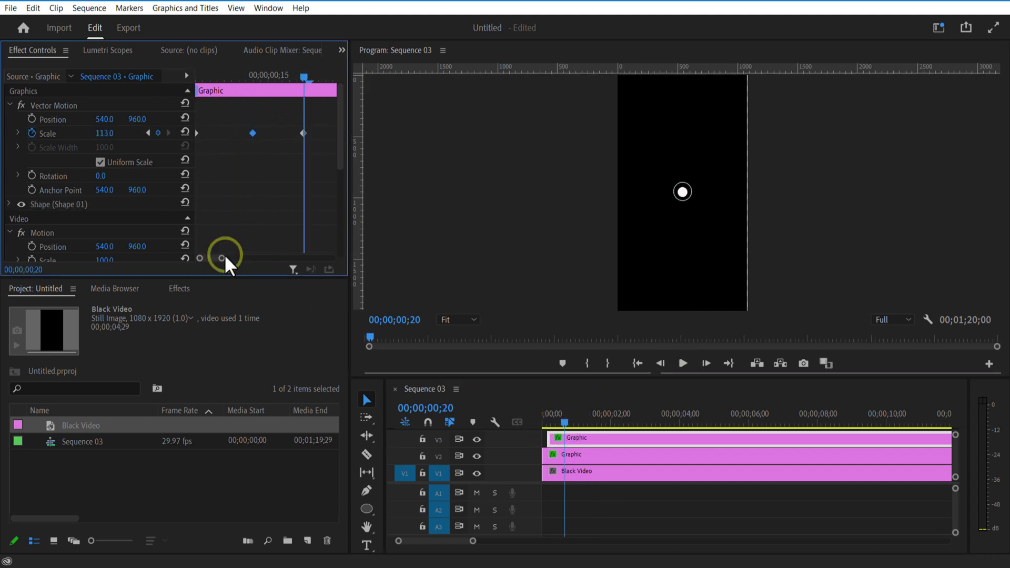
Move the outline's last Scale keyframe to 00;00;00;24 and set its Scale to 109
left_click_drag(222, 258, 238, 258)
left_click_drag(225, 78, 232, 78)
left_click_drag(222, 133, 231, 133)
left_click_drag(112, 134, 107, 133)
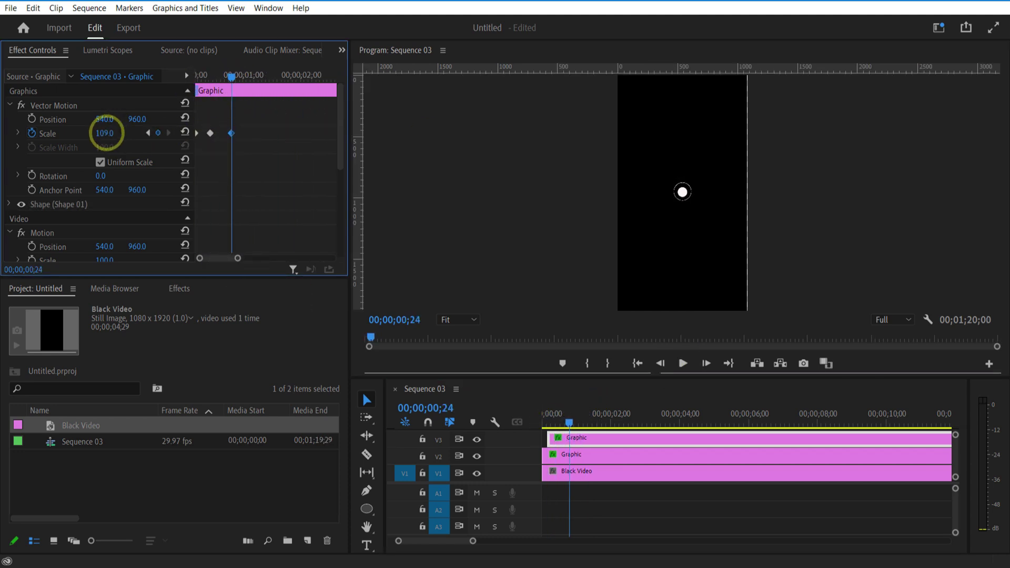
Add outline Scale keyframes of 141 at 00;00;01;03 and 119 at 00;00;01;09
mouse_move(244, 73)
left_mouse_down()
mouse_move(234, 77)
mouse_move(244, 81)
left_mouse_up()
left_click_drag(107, 133, 148, 125)
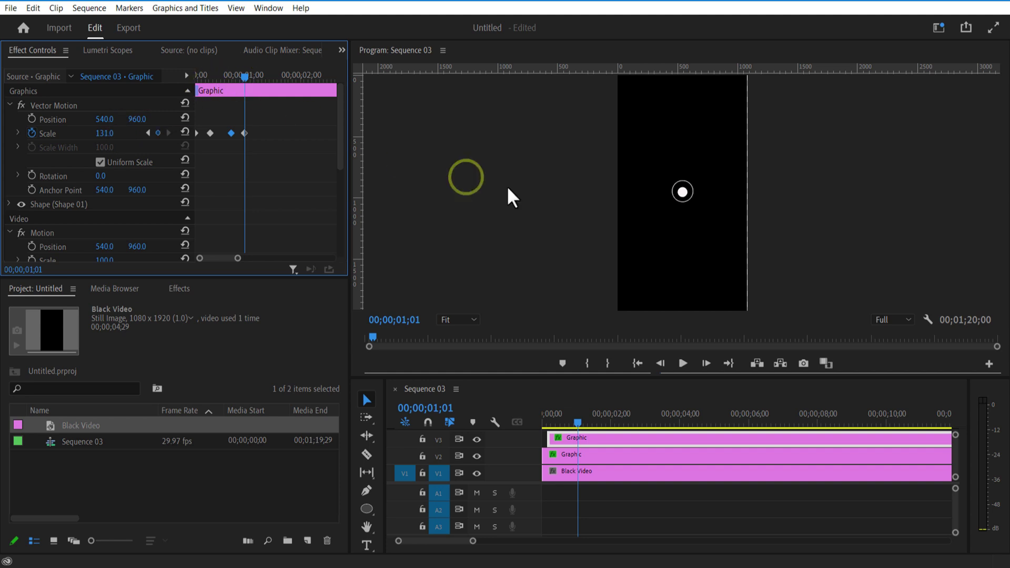
left_click_drag(243, 79, 251, 103)
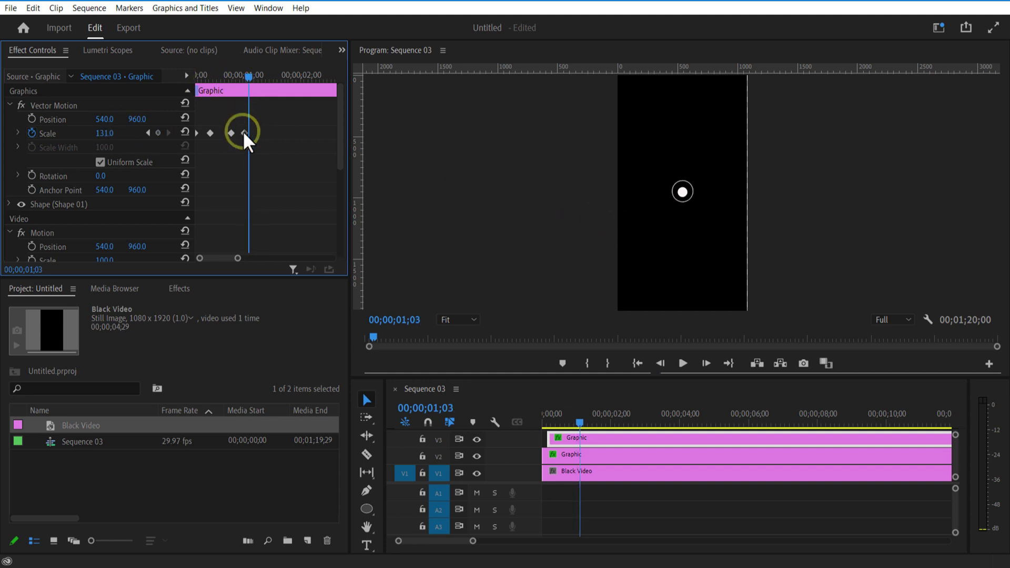
left_click_drag(106, 133, 142, 134)
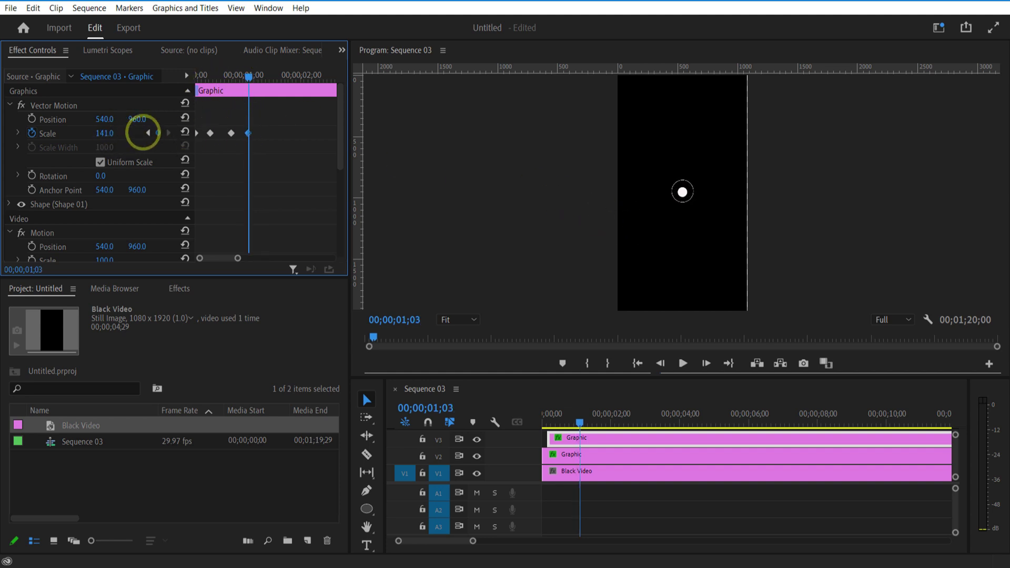
left_click_drag(248, 74, 259, 74)
left_click(105, 133)
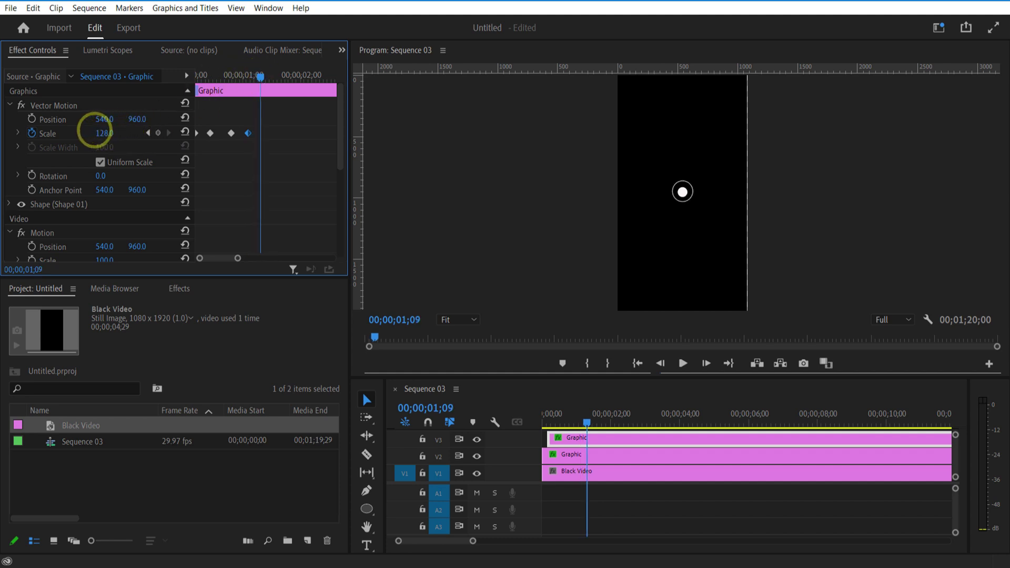
left_click_drag(95, 132, 79, 136)
Split the V3 outline clip at 00;00;01;09 with the Razor tool and delete the part after the cut
left_click(576, 439)
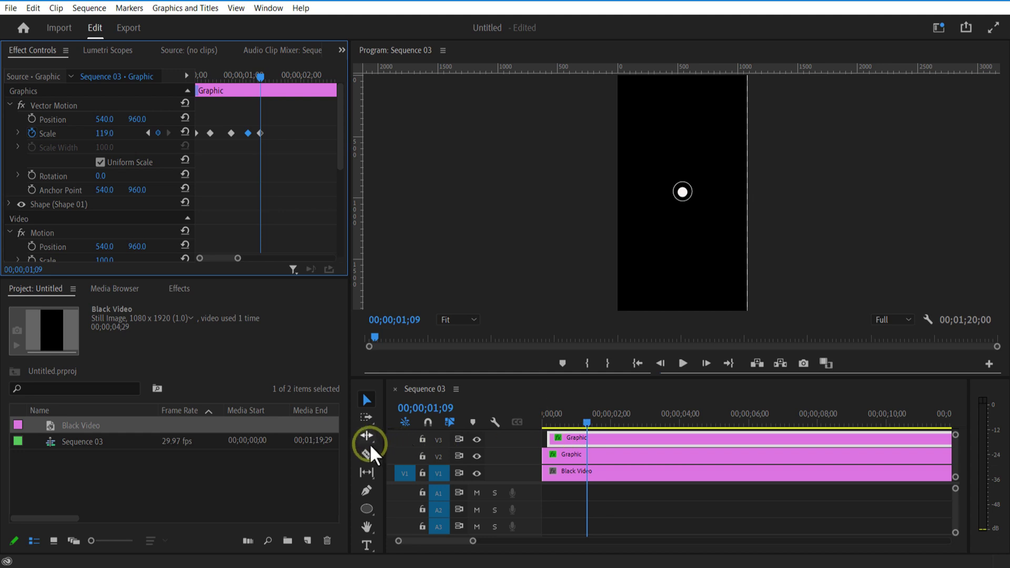
left_click(368, 447)
left_click(588, 439)
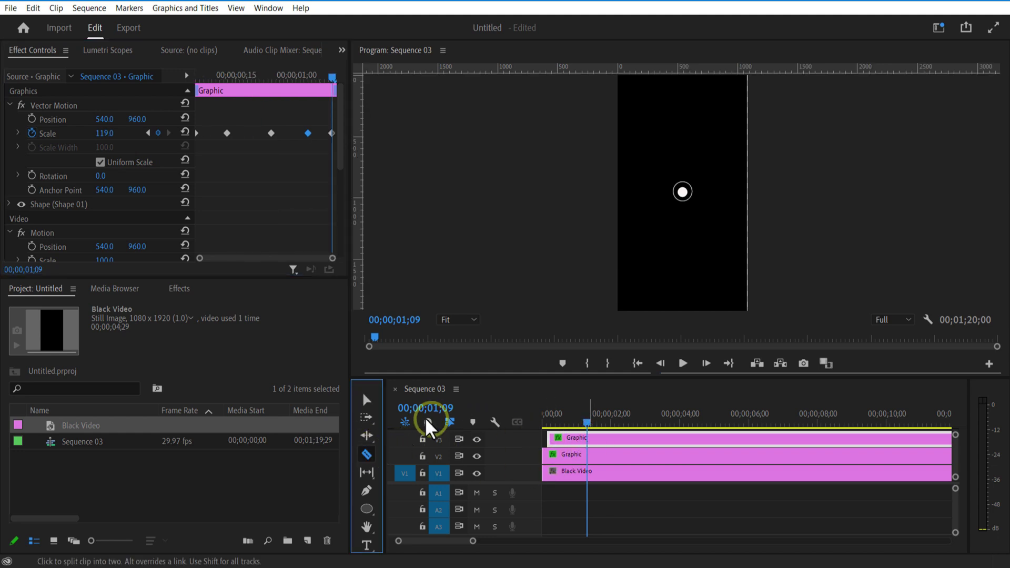
left_click(367, 399)
left_click(635, 443)
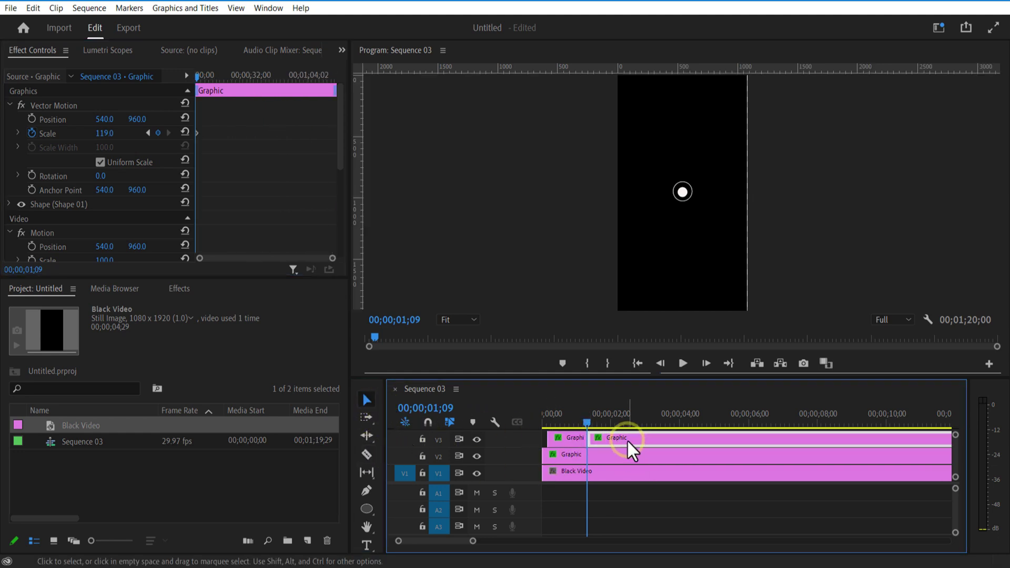
key("Delete")
Rename the V3 outline clip and rename the V2 circle clip as fill ball
right_click(570, 438)
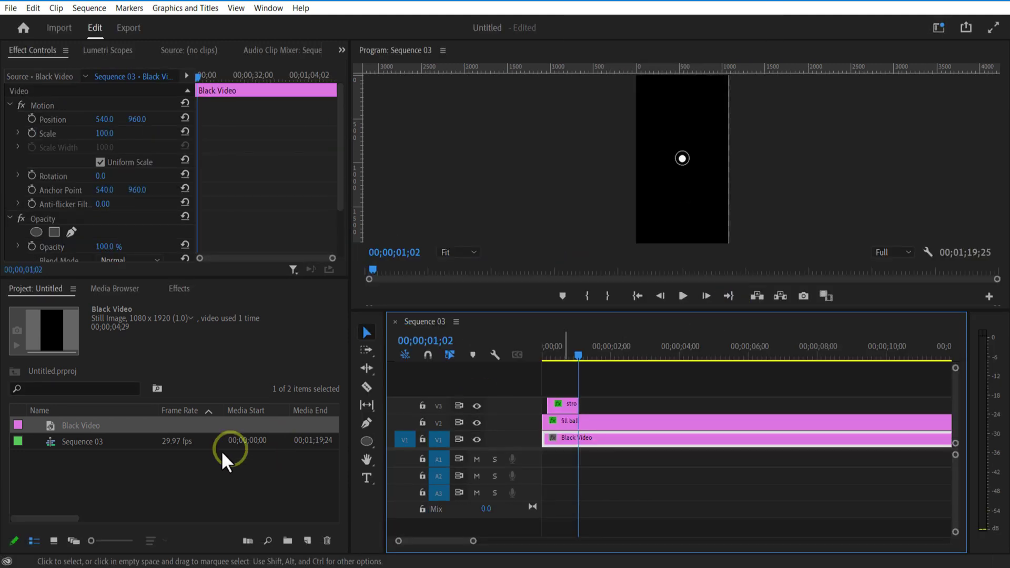
left_click(189, 476)
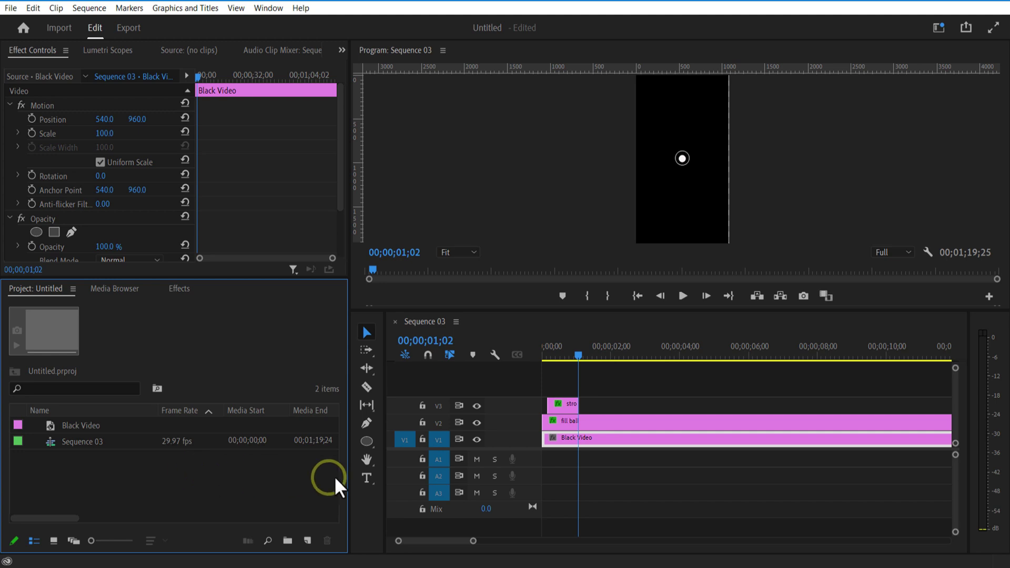
Draw a narrow vertical rectangle near the frame's left edge, running from mid-height past its lower edge, with the Rectangle tool
left_click(362, 440)
left_click(411, 441)
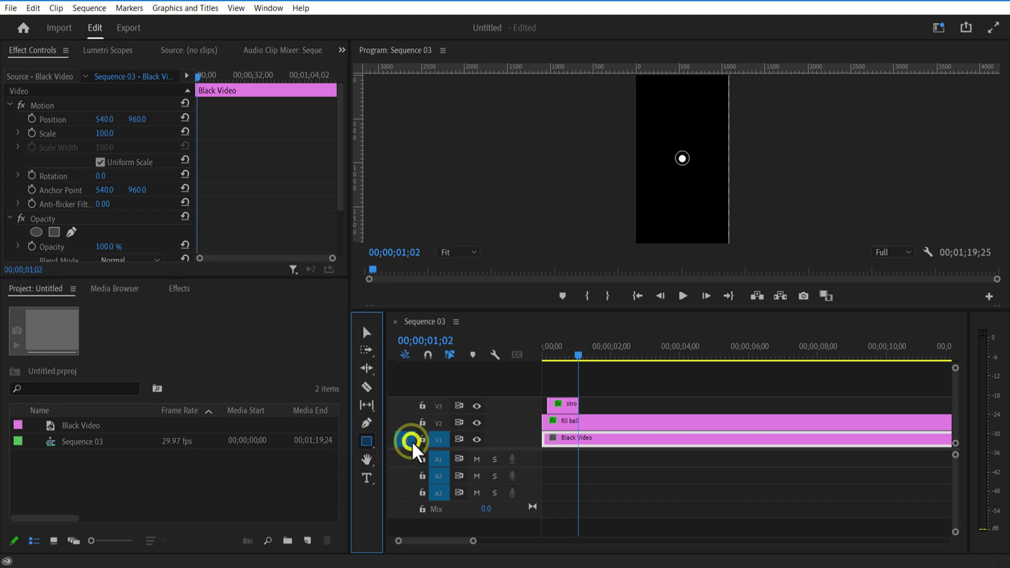
left_click_drag(640, 165, 658, 247)
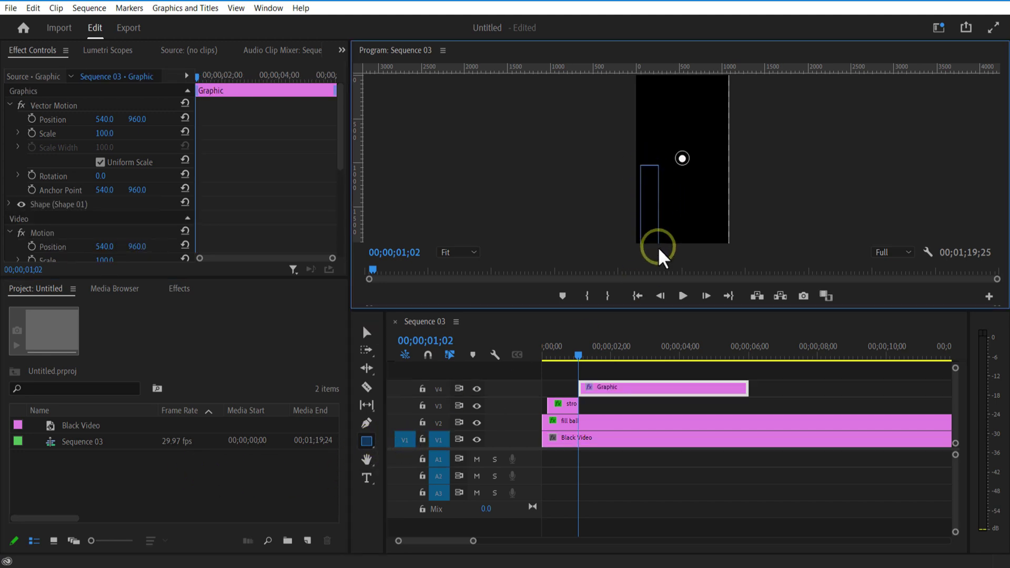
left_click(367, 332)
Set the rectangle's stroke width to 2
left_click(9, 204)
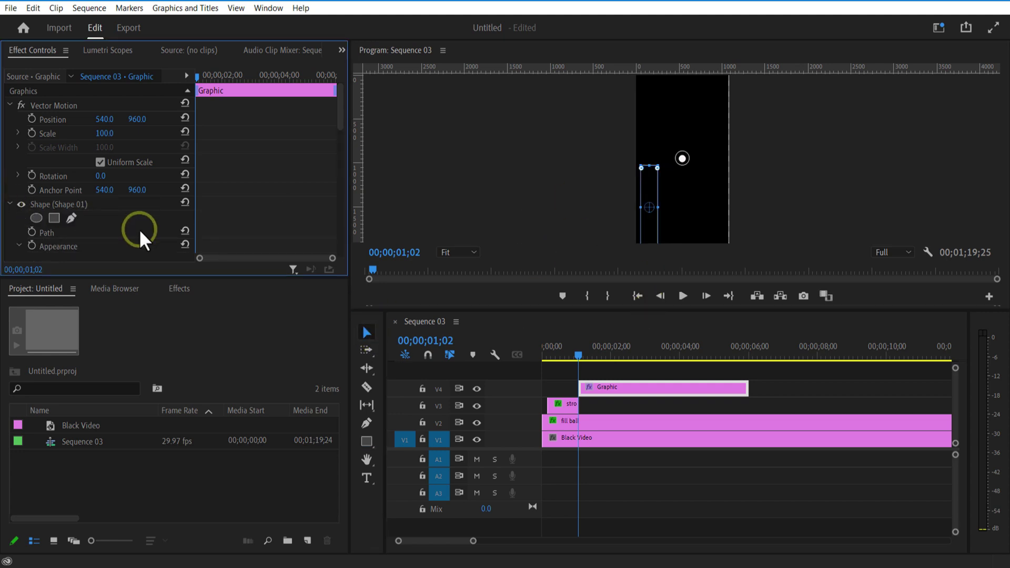
scroll(141, 229, "down", 2)
scroll(131, 229, "down", 2)
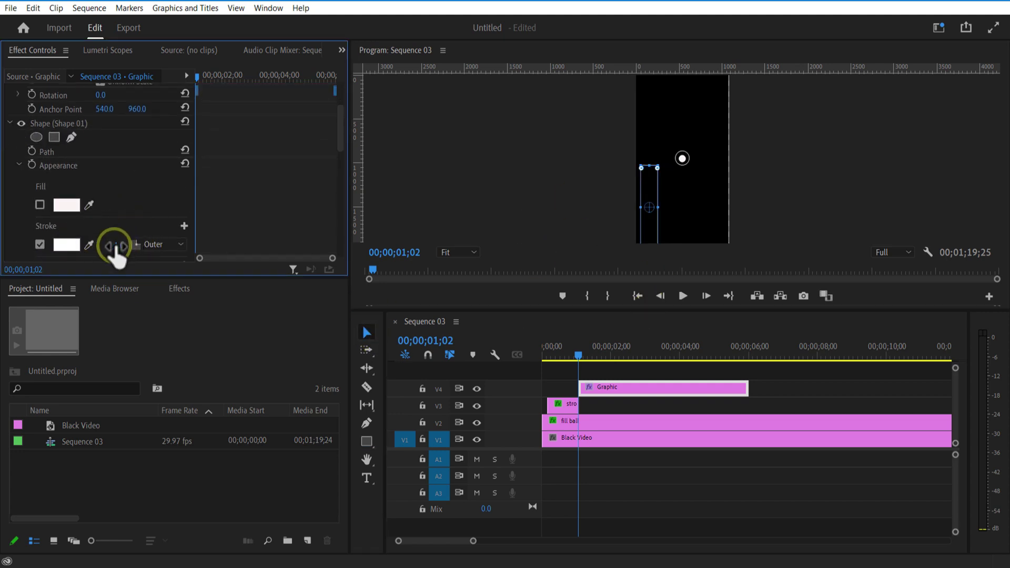
scroll(149, 195, "down", 3)
left_click(123, 179)
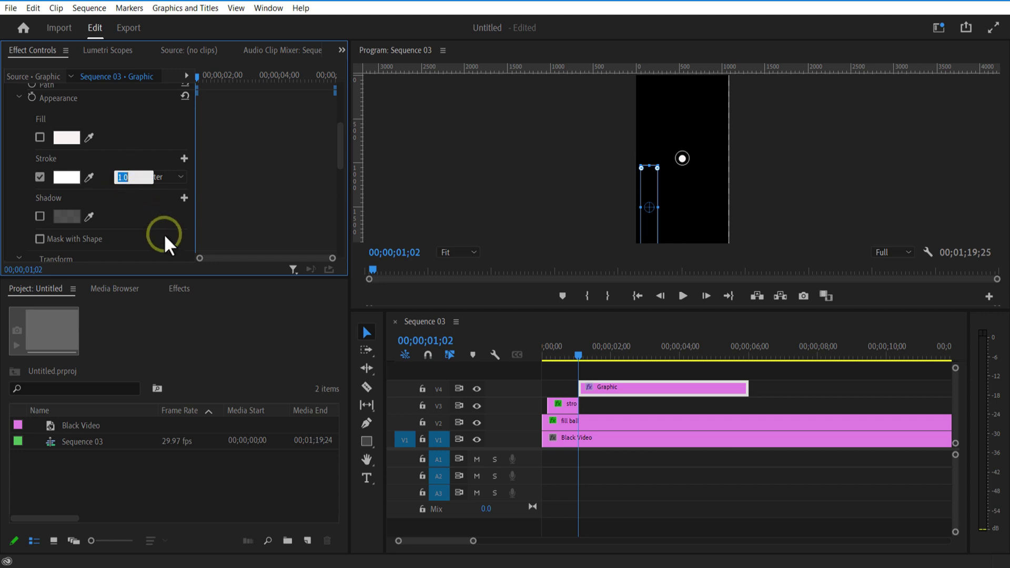
type("2")
left_click(146, 149)
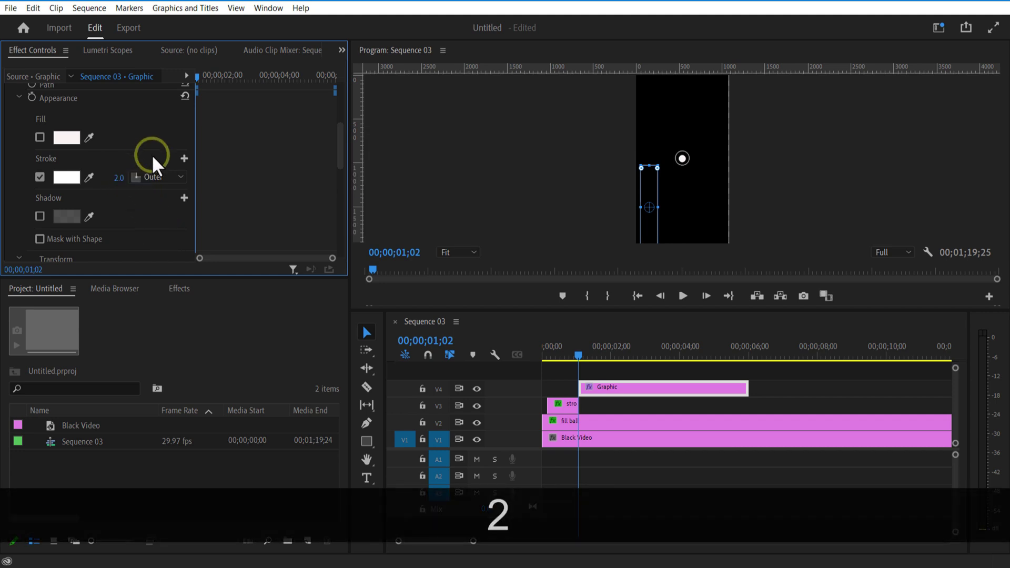
Make the rectangle narrower and extend it further up the frame, with its vertical Position at 947
left_click(624, 381)
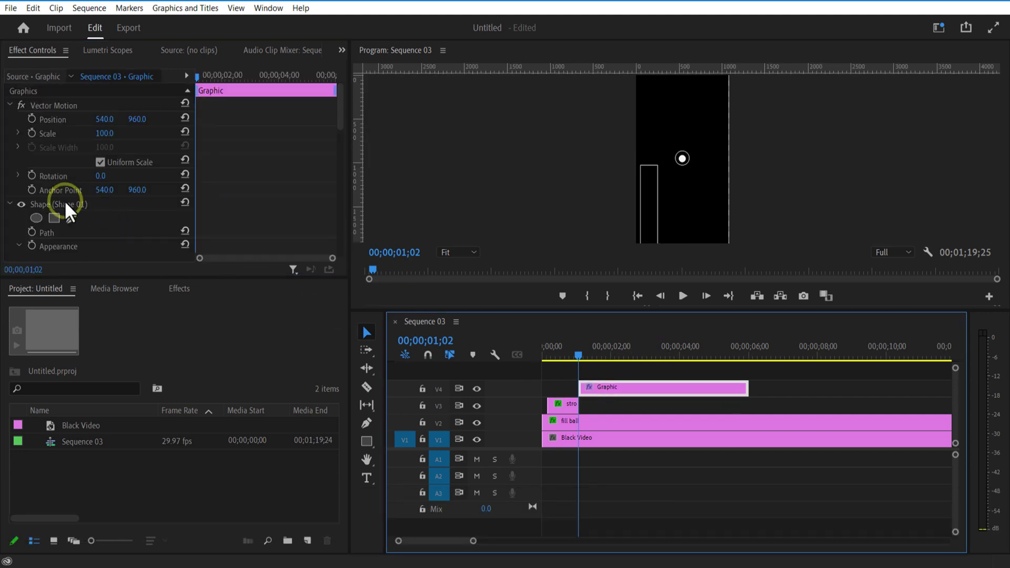
left_click(69, 211)
left_click(654, 205)
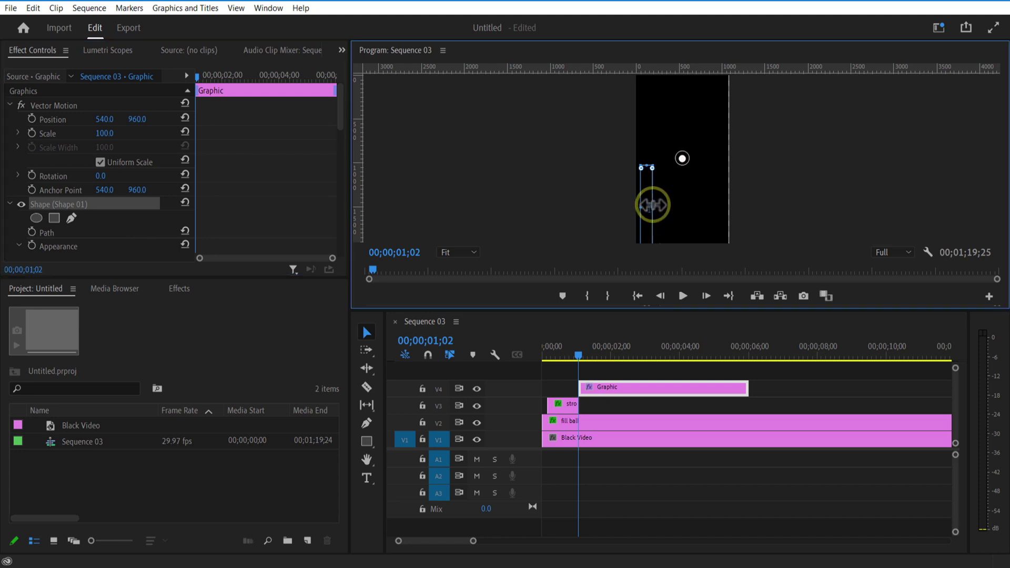
left_click(606, 380)
left_click_drag(138, 118, 16, 128)
left_click_drag(645, 148, 645, 92)
left_click_drag(138, 119, 245, 126)
Duplicate the rectangle clip onto V5, V6 and V7 and name the clips rectangle 1 to rectangle 4 from V4 up
left_click(608, 395)
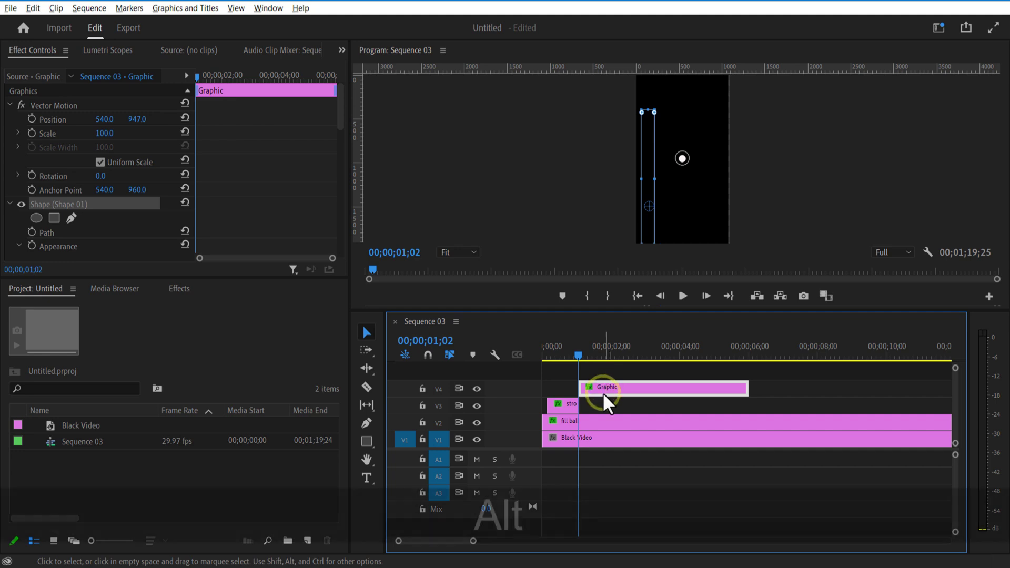
left_click_drag(604, 396, 608, 339)
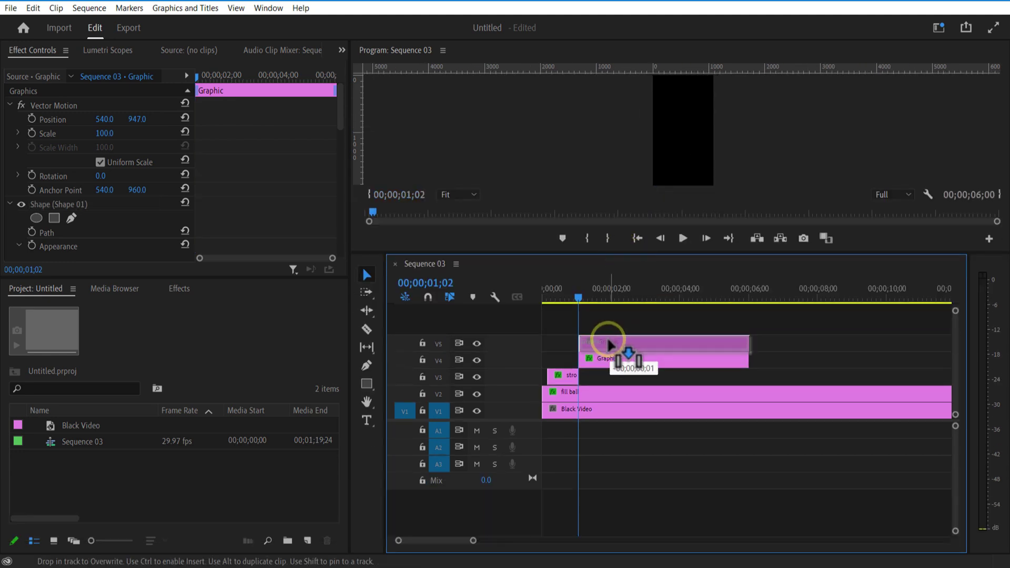
left_click_drag(609, 349, 640, 343)
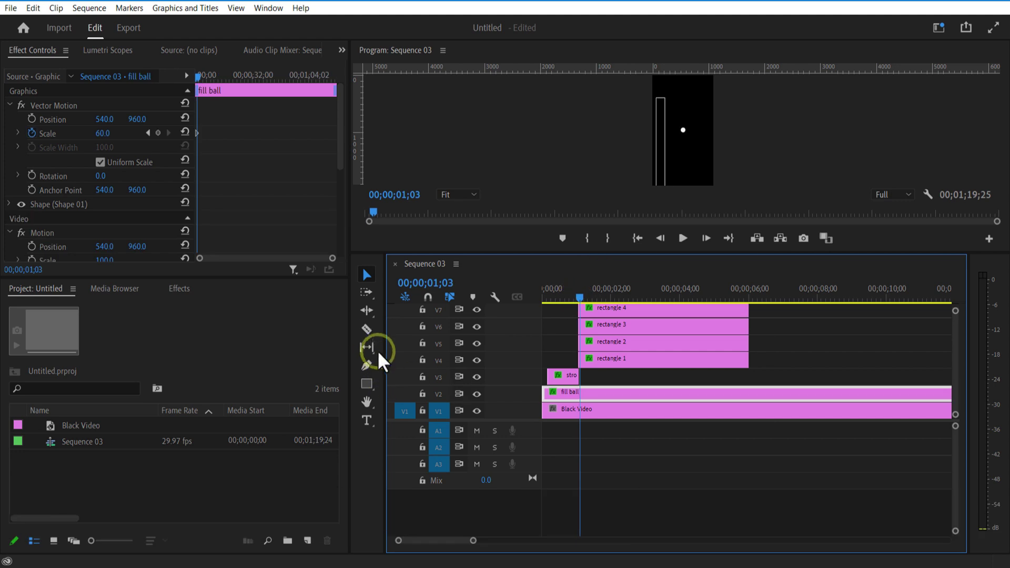
Split the fill ball clip on V2 at 00;00;01;03 with the Razor tool
left_click(368, 332)
left_click(592, 390)
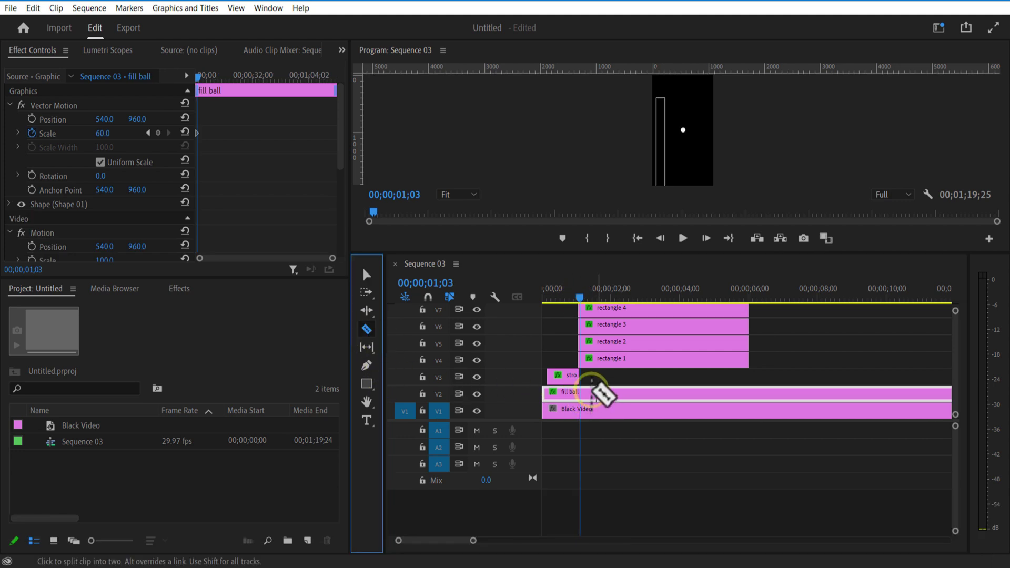
left_click(496, 406)
left_click(367, 276)
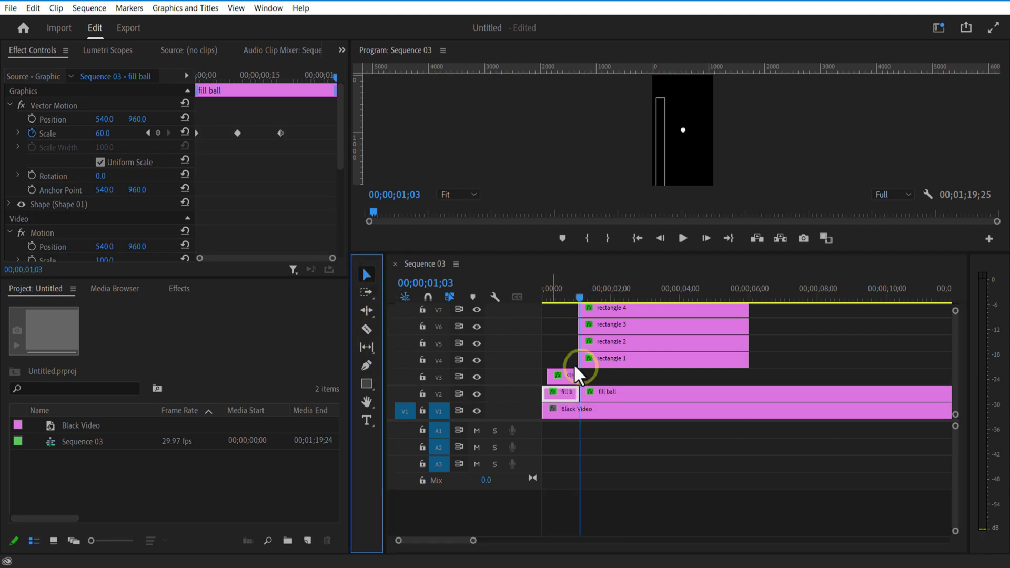
left_click(590, 392)
left_click(559, 362)
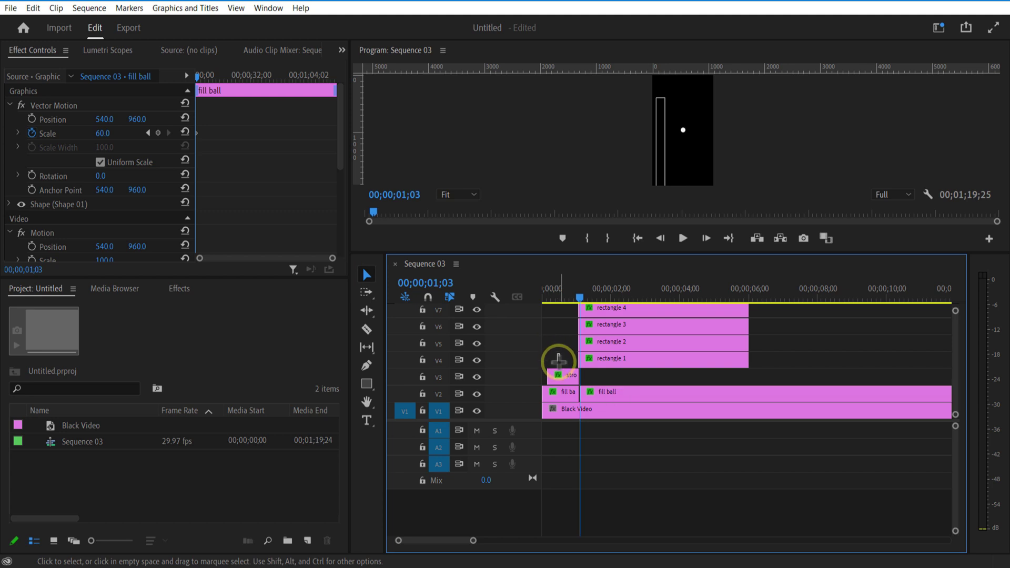
Nest the outline clip and the first fill ball segment into a sequence named ball 1st
left_click_drag(558, 361, 562, 407)
right_click(561, 406)
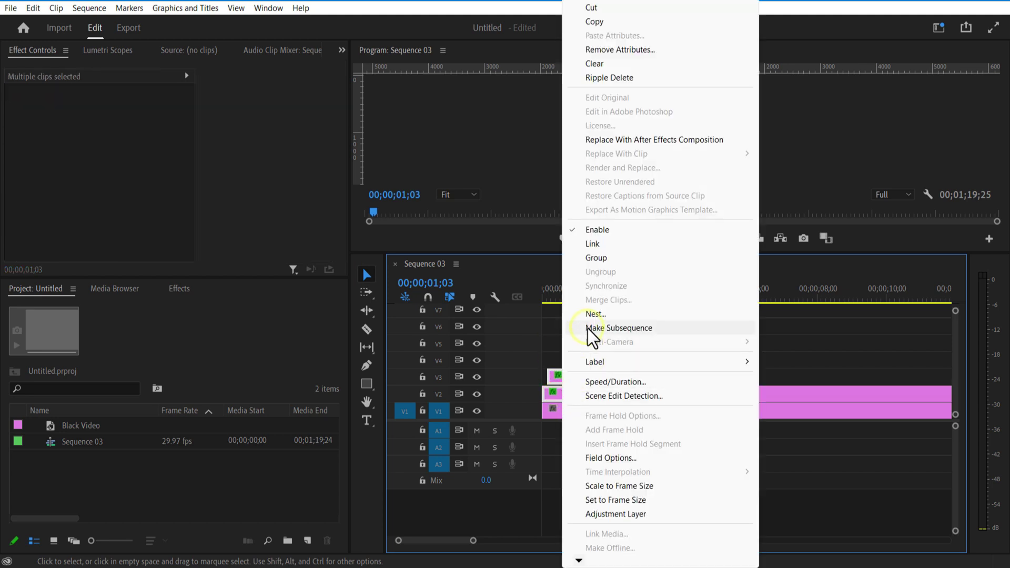
left_click(595, 314)
type("ball 1st")
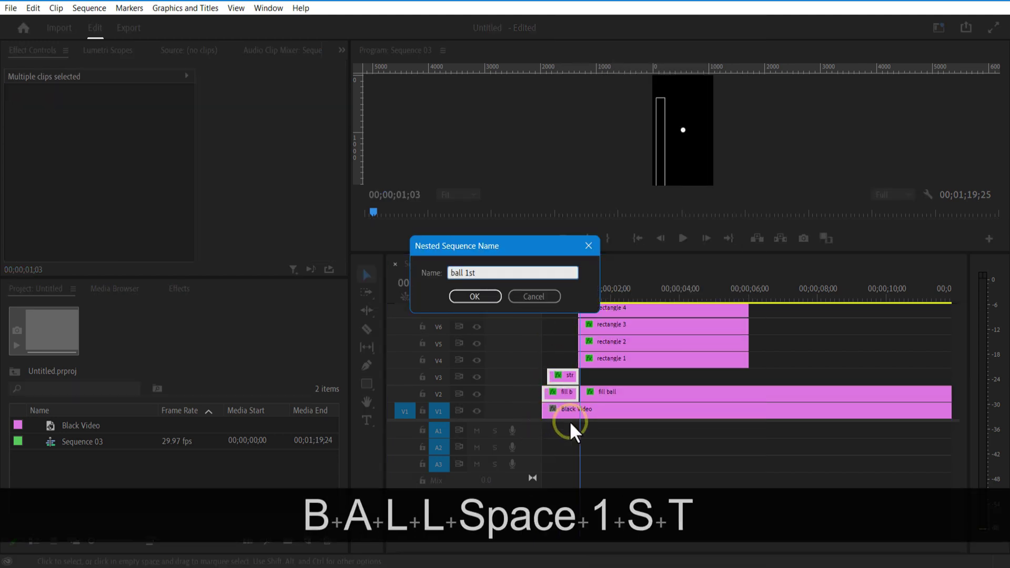
key("Return")
Use each rectangle's Position to arrange rectangles 1 to 4 side by side across the frame, rising in height like a staircase
left_click(592, 383)
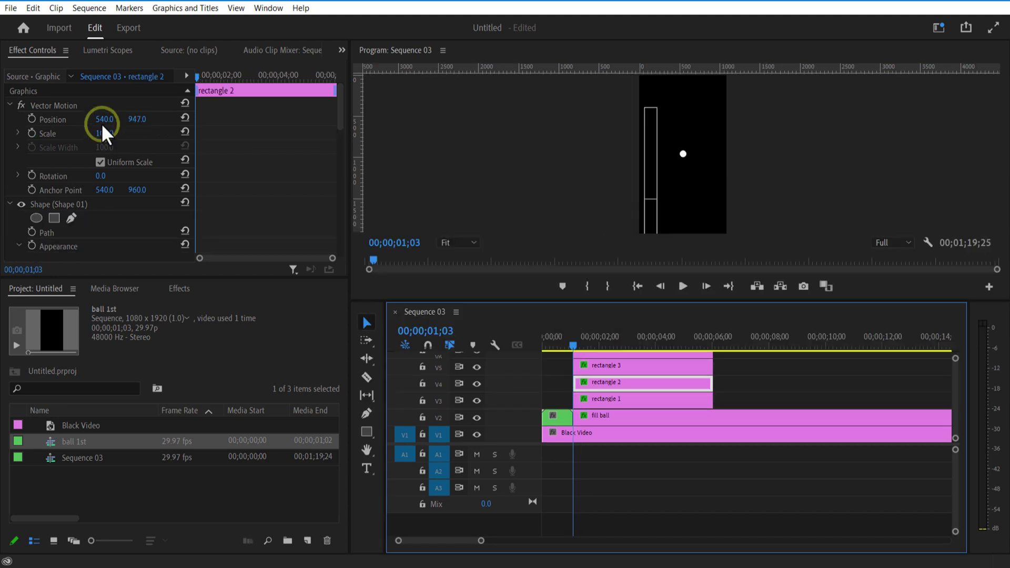
left_click(90, 120)
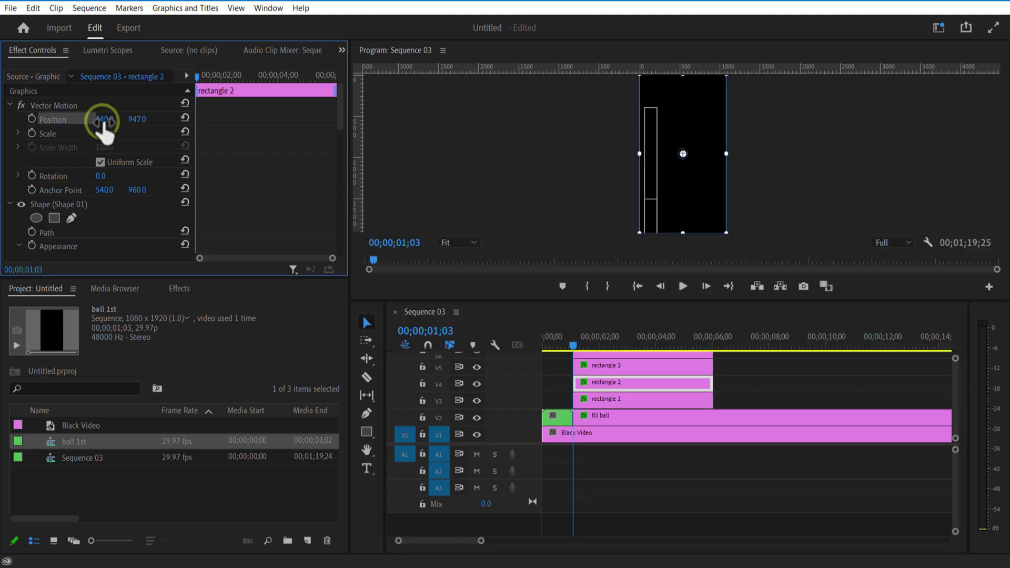
mouse_move(103, 122)
left_mouse_down()
mouse_move(202, 120)
mouse_move(83, 124)
left_mouse_up()
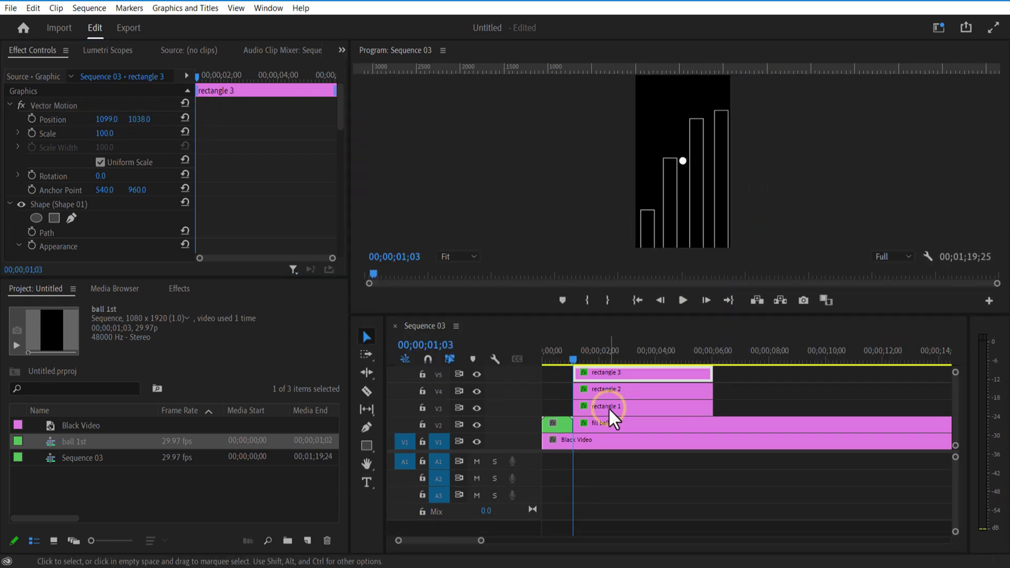
Keyframe rectangle 1's Position to rise from below the frame at 00;00;01;03 to a vertical value of 1593 at 00;00;01;14
left_click(608, 409)
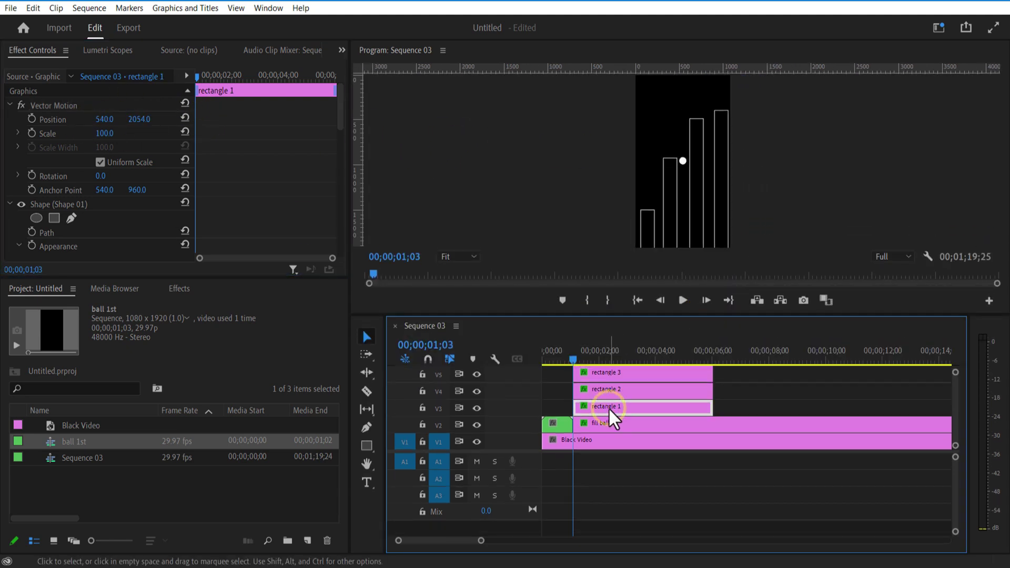
left_click(31, 119)
left_click_drag(139, 119, 317, 145)
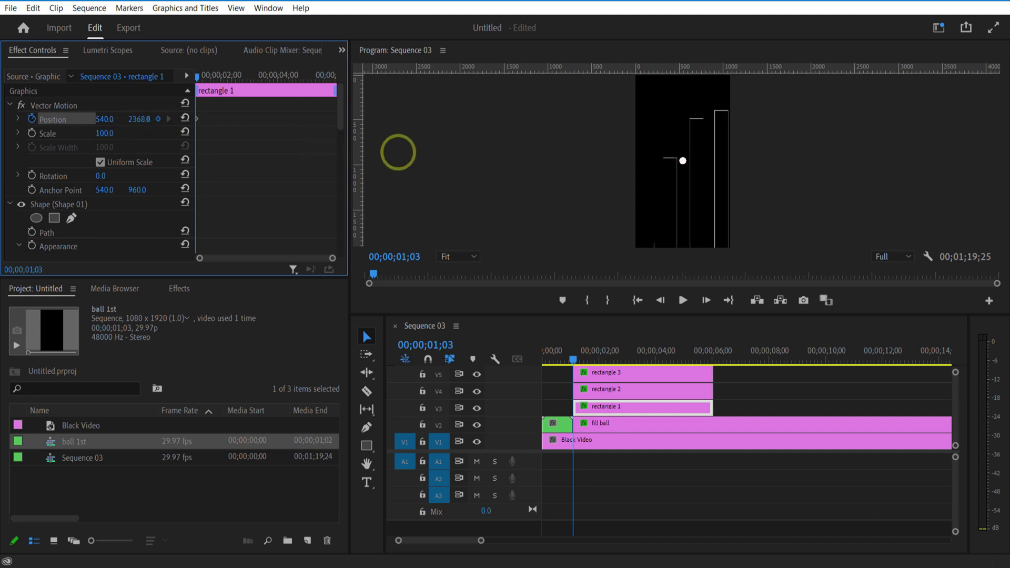
left_click_drag(199, 84, 205, 83)
left_click_drag(139, 119, 95, 120)
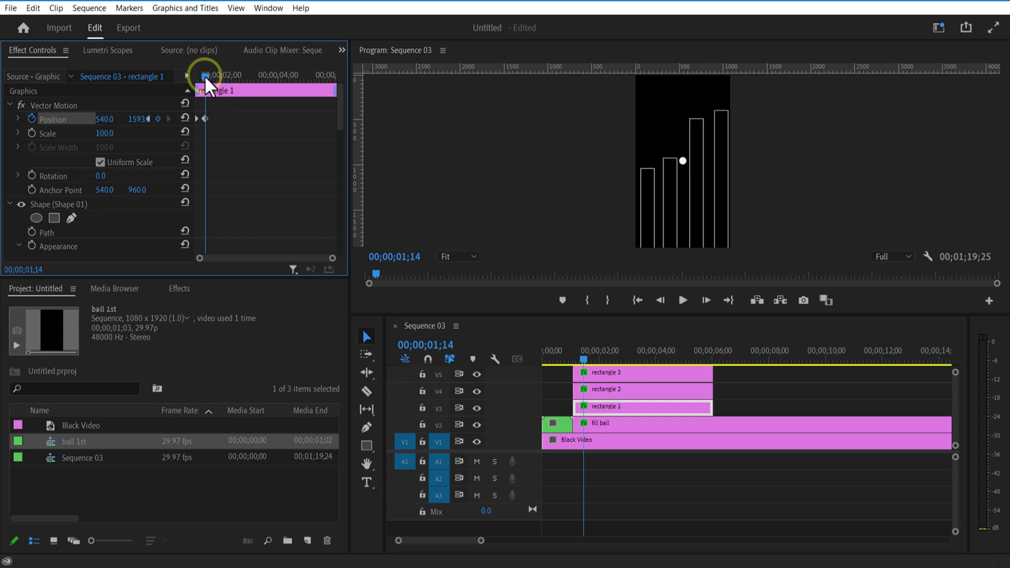
Add a settling Position keyframe of 1678 vertically at 00;00;01;18 for rectangle 1 and lower its starting keyframe to 2547
left_click_drag(205, 76, 211, 79)
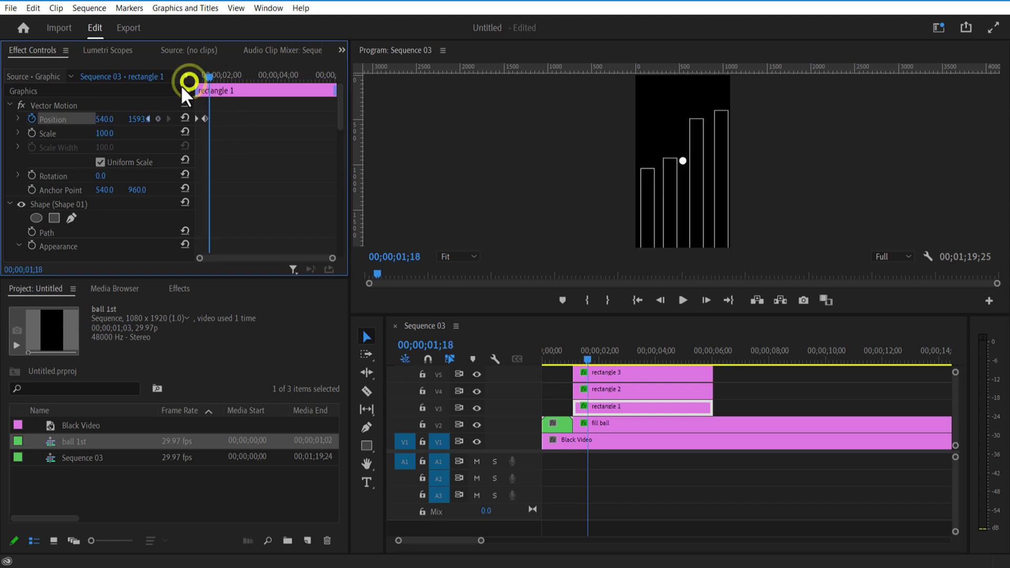
left_click_drag(139, 119, 176, 126)
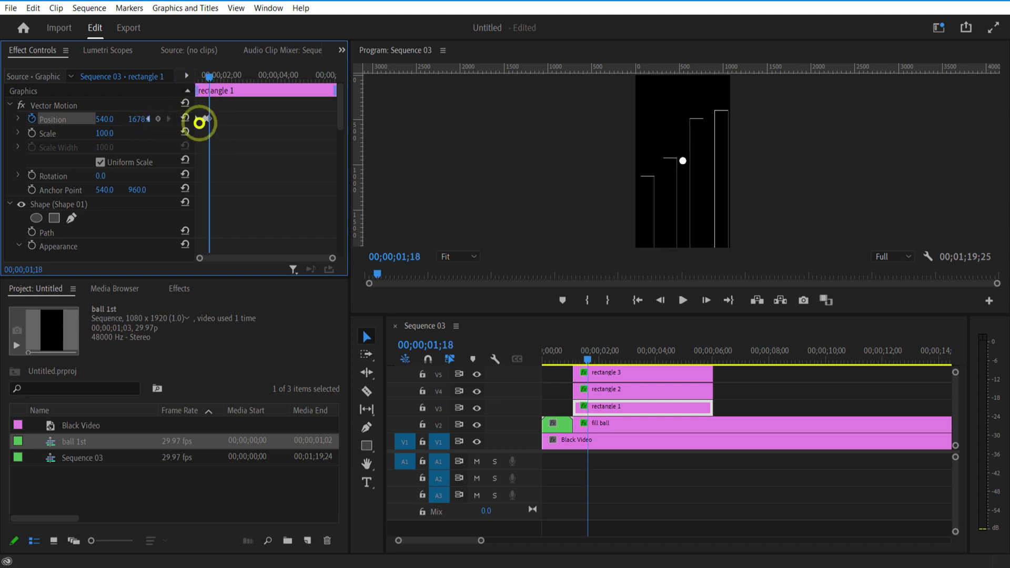
left_click_drag(207, 79, 175, 85)
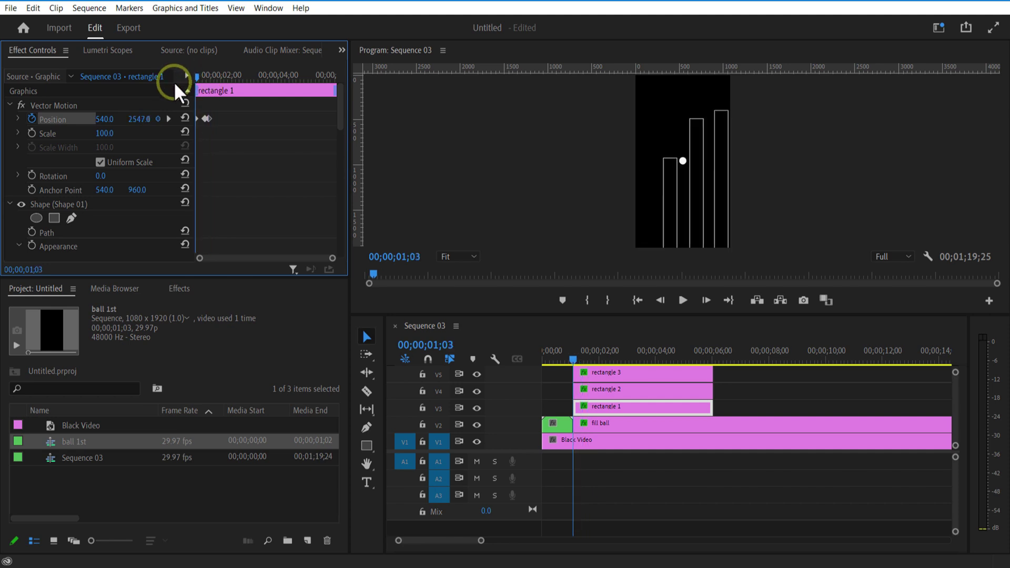
left_click_drag(572, 359, 569, 358)
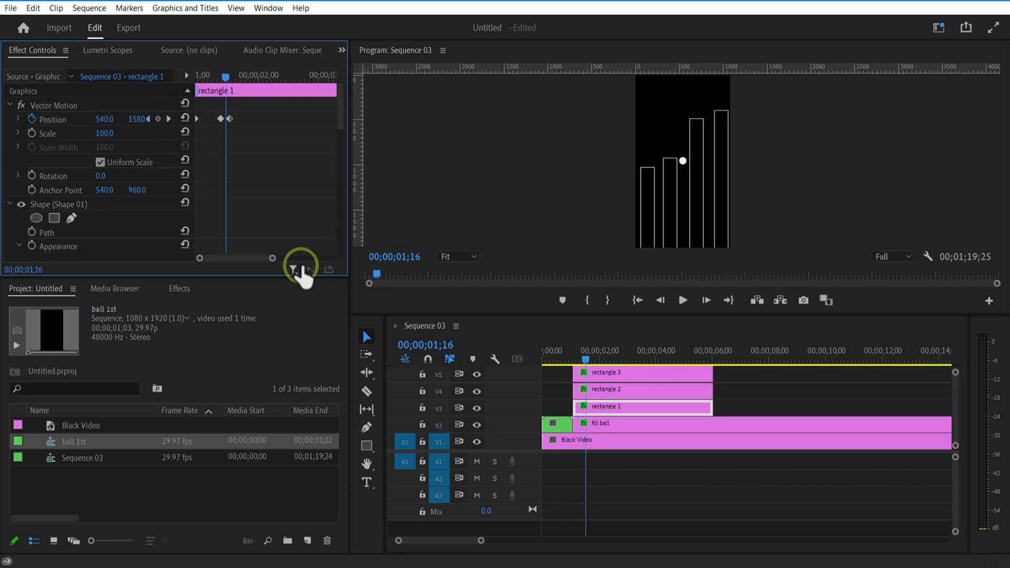
Animate rectangles 2, 3 and 4 rising one after another with Position keyframes, starting rectangle 4 below the frame at 1382, 4988
left_click(642, 390)
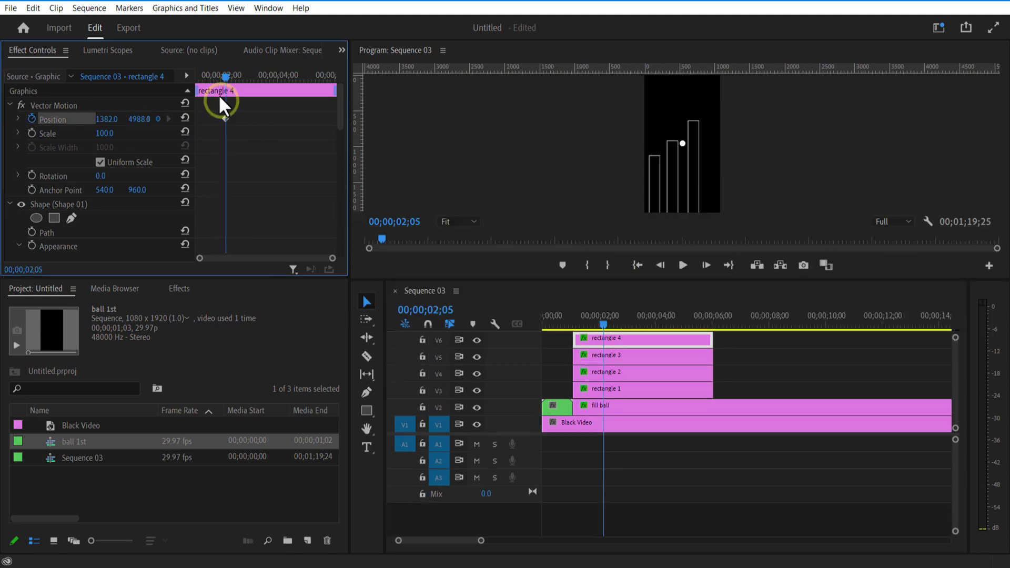
left_click(646, 348)
left_click(610, 324)
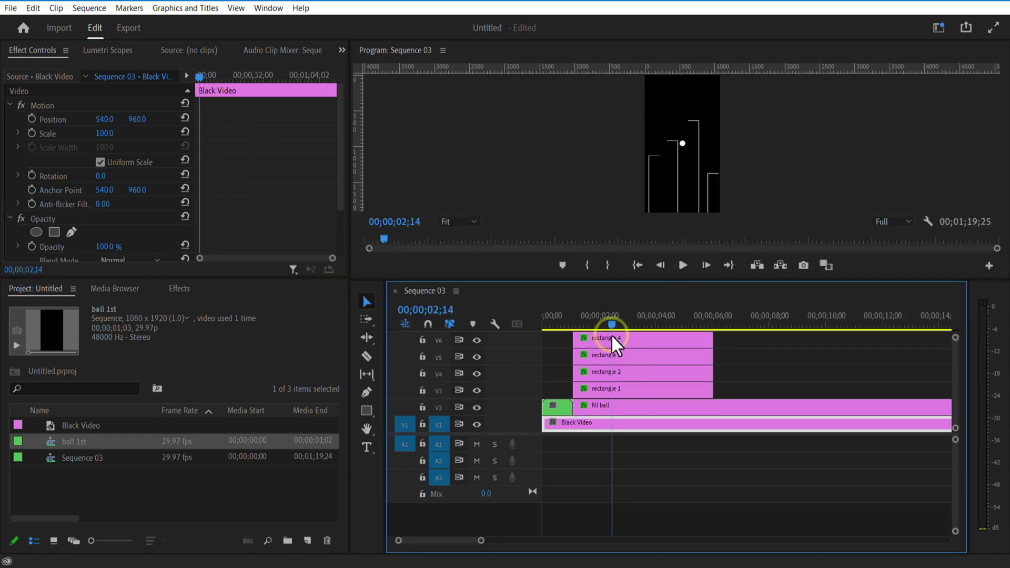
Shift rectangle 4's Position keyframes slightly earlier in time
left_click(611, 339)
scroll(242, 85, "up", 2)
mouse_move(233, 78)
left_mouse_down()
mouse_move(221, 84)
mouse_move(230, 85)
left_mouse_up()
scroll(231, 84, "up", 4)
left_click(168, 119)
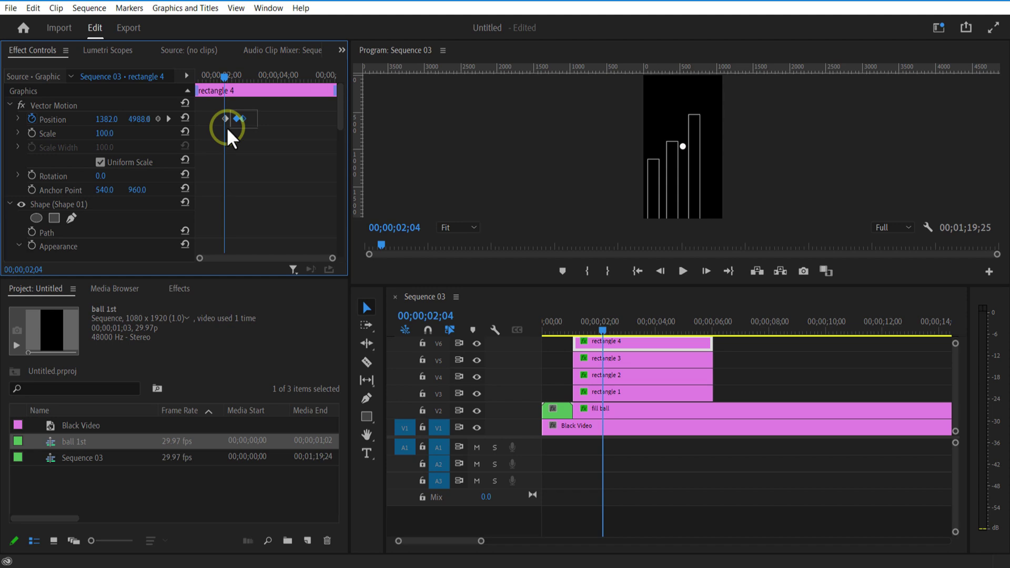
Keyframe the second fill ball clip's Position from 540, 960 at 00;00;01;03 to the top of rectangle 1 at 00;00;01;17
left_click(582, 342)
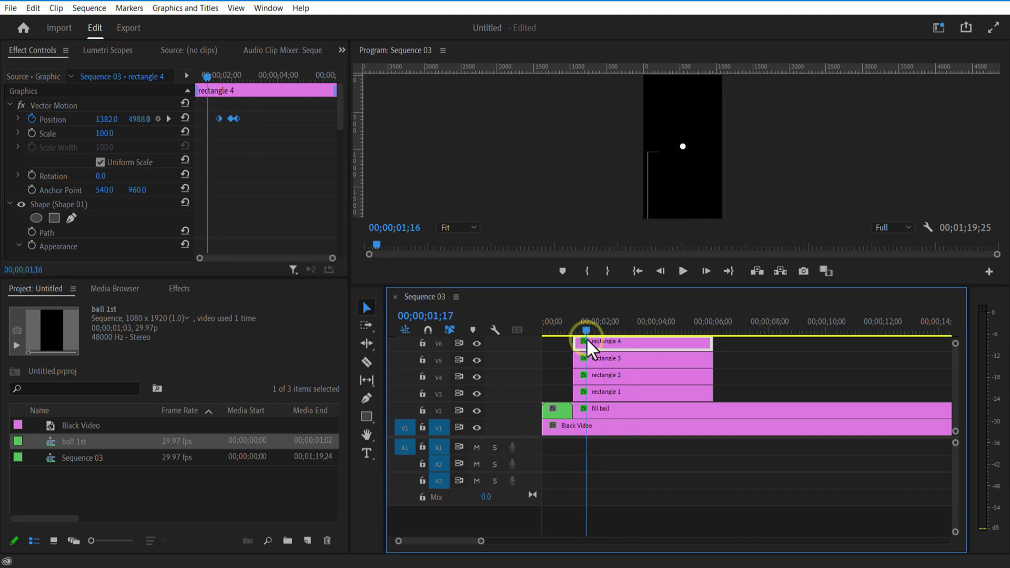
left_click(601, 413)
left_click(363, 315)
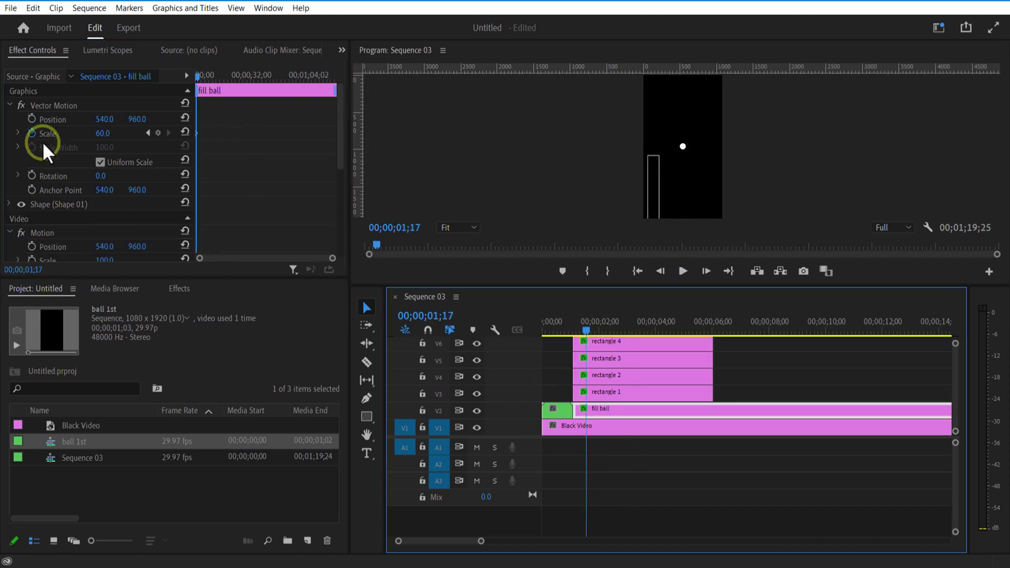
left_click(32, 119)
left_click_drag(332, 257, 301, 261)
mouse_move(209, 79)
left_mouse_down()
mouse_move(196, 81)
mouse_move(209, 77)
left_mouse_up()
left_click(208, 119)
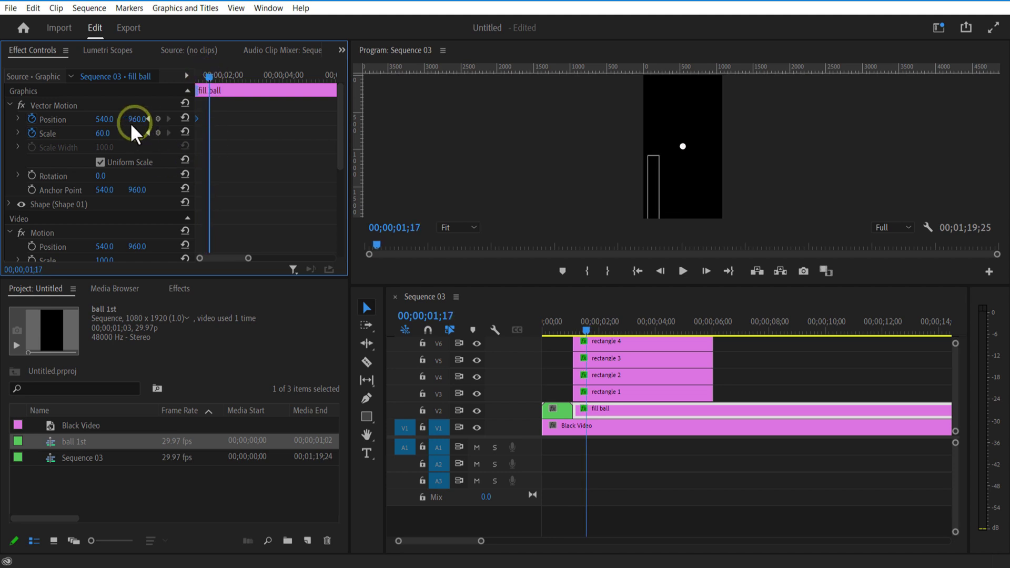
mouse_move(70, 128)
left_mouse_down()
mouse_move(104, 121)
mouse_move(55, 123)
mouse_move(63, 119)
left_mouse_up()
left_click_drag(135, 120, 207, 119)
Add a Position keyframe a few frames after the fill ball clip's start that lifts the ball up and toward rectangle 1
left_click(573, 330)
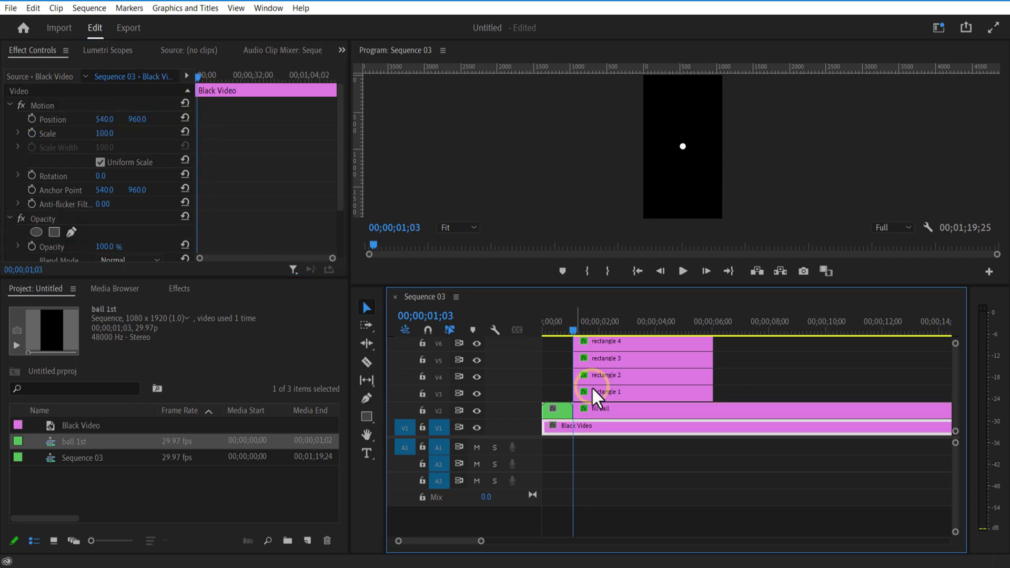
left_click(598, 413)
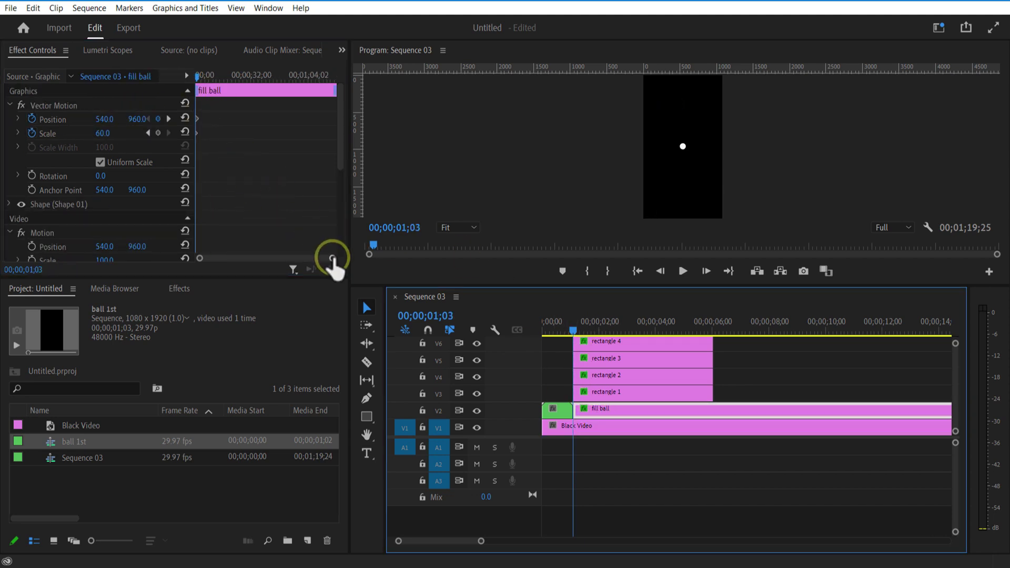
left_click_drag(332, 258, 273, 258)
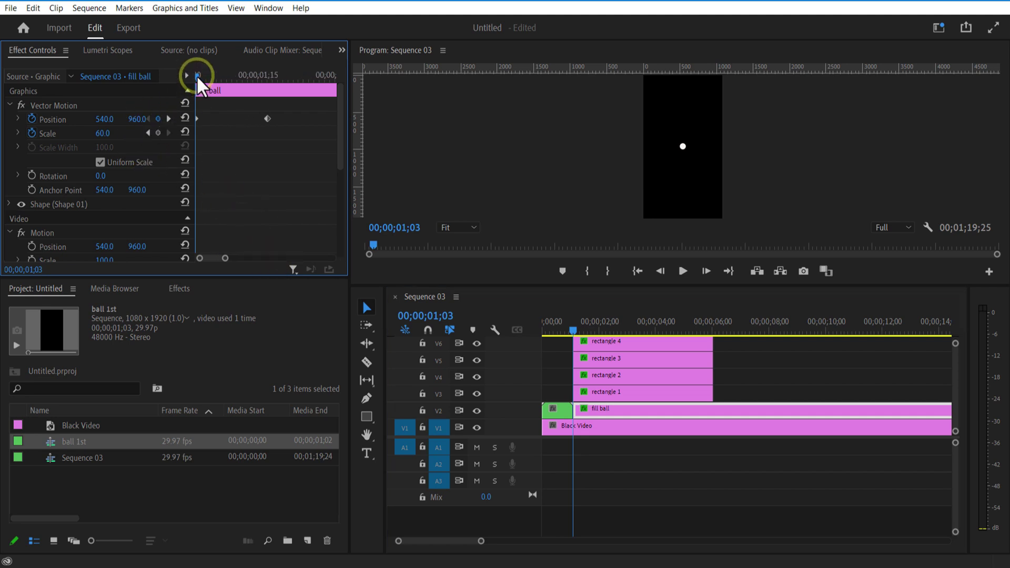
left_click_drag(198, 78, 210, 78)
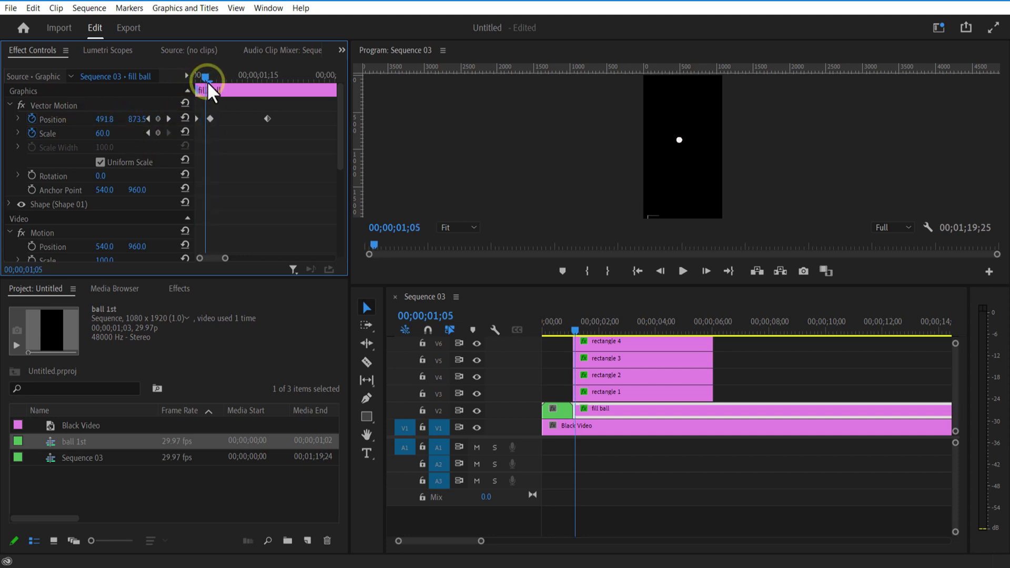
Keyframe the ball's hop from rectangle 1 onto rectangle 2, with a vertical Position of 844 at 00;00;02;06
left_click_drag(213, 83, 299, 81)
key("Left")
left_click_drag(138, 119, 51, 119)
left_click_drag(300, 78, 328, 79)
left_click_drag(226, 257, 235, 258)
left_click_drag(283, 79, 308, 79)
left_click_drag(105, 120, 144, 120)
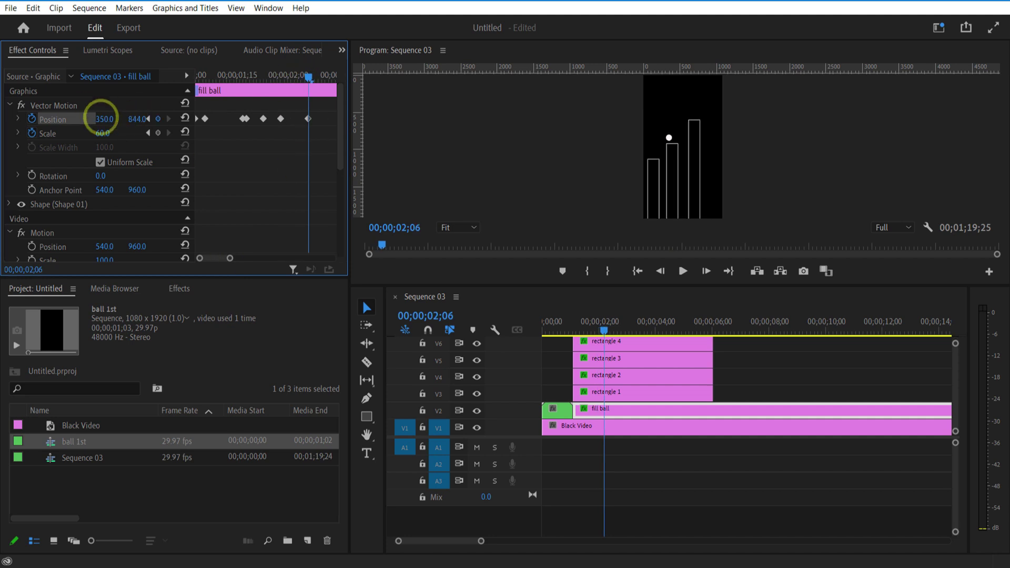
Keyframe the ball's hop from rectangle 2 onto rectangle 3, landing at Position 696, 581 at 00;00;02;20
left_click(679, 147)
left_click(590, 330)
left_click_drag(590, 332, 606, 332)
left_click(606, 409)
left_click_drag(259, 79, 282, 85)
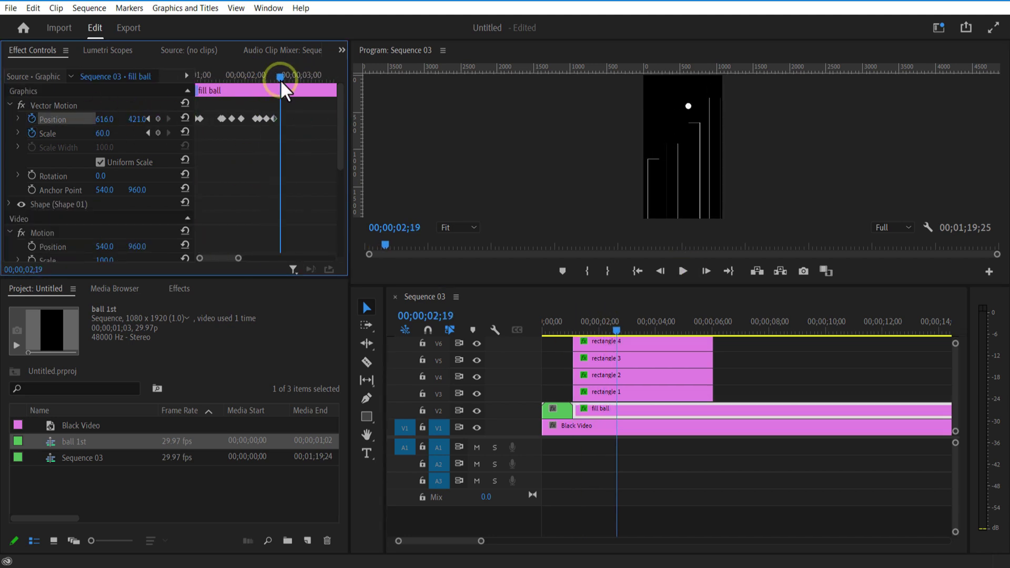
left_click(618, 333)
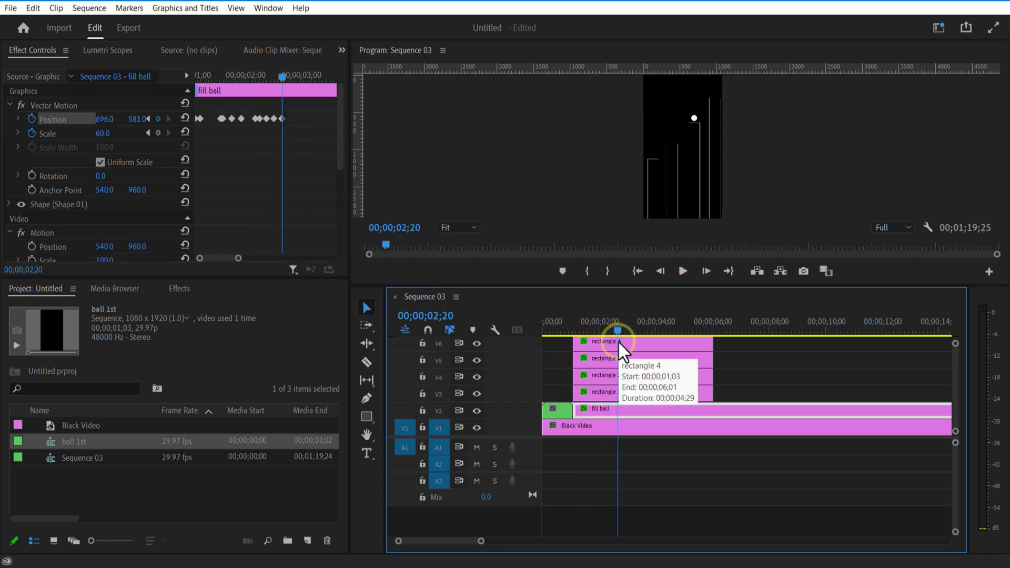
left_click_drag(619, 333, 620, 333)
left_click(141, 119)
key("Return")
Keyframe the ball's hop toward rectangle 4, reaching Position 846, 456 at 00;00;03;00
left_click_drag(286, 79, 293, 84)
left_click_drag(138, 119, 33, 104)
left_click_drag(293, 79, 300, 79)
left_click_drag(108, 119, 203, 113)
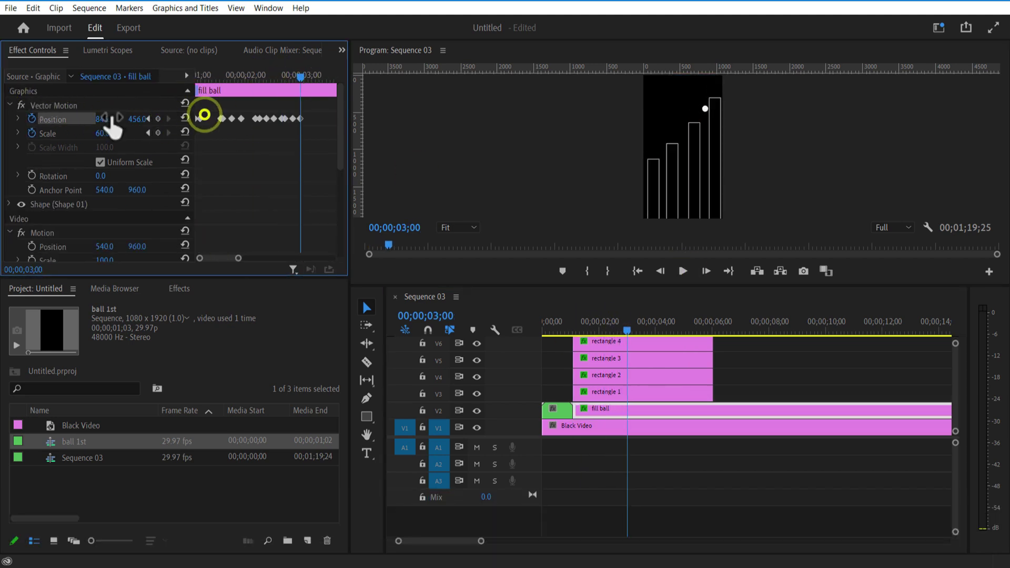
Drop the ball below the frame with a Position keyframe of 803, 2029 at 00;00;03;04
left_click_drag(300, 78, 307, 79)
left_click_drag(138, 119, 714, 144)
left_click_drag(104, 119, 445, 112)
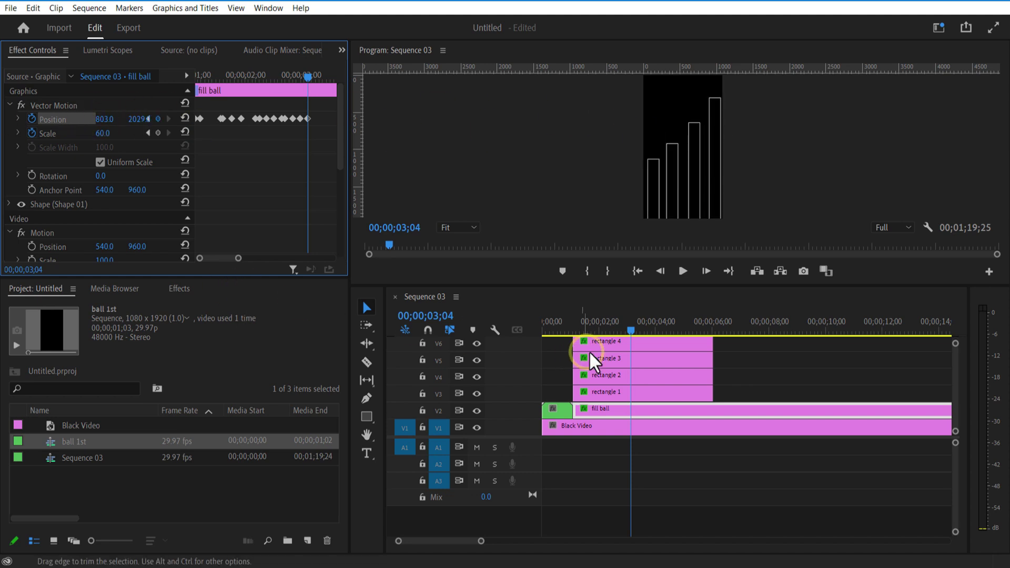
Play back the sequence from the start of the rectangles to check the ball's hops
left_click_drag(633, 336, 573, 342)
left_click(682, 271)
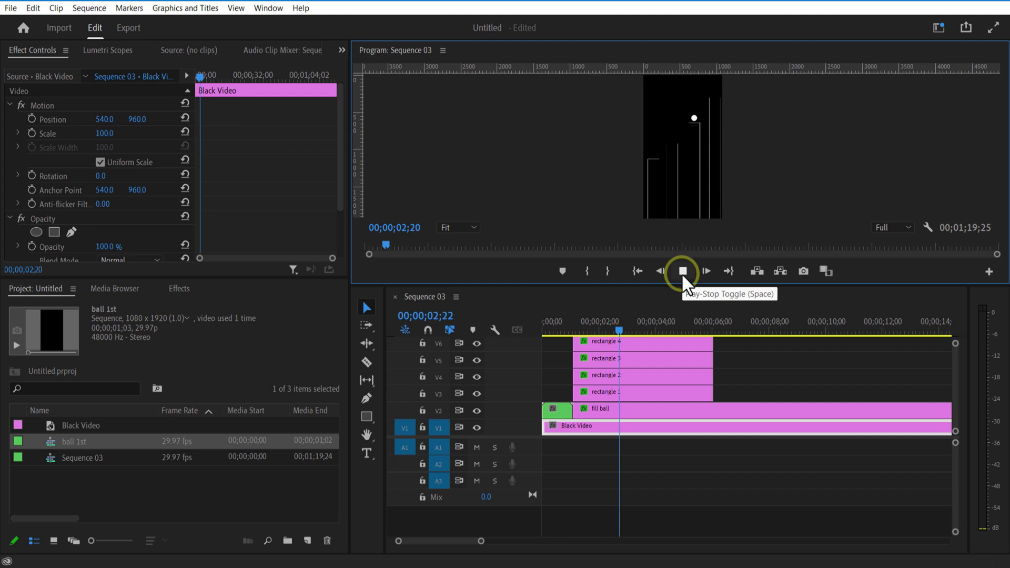
left_click(683, 271)
Slow the ball's final drop by moving its last Position keyframe to 00;00;03;15, and preview the motion
left_click(642, 410)
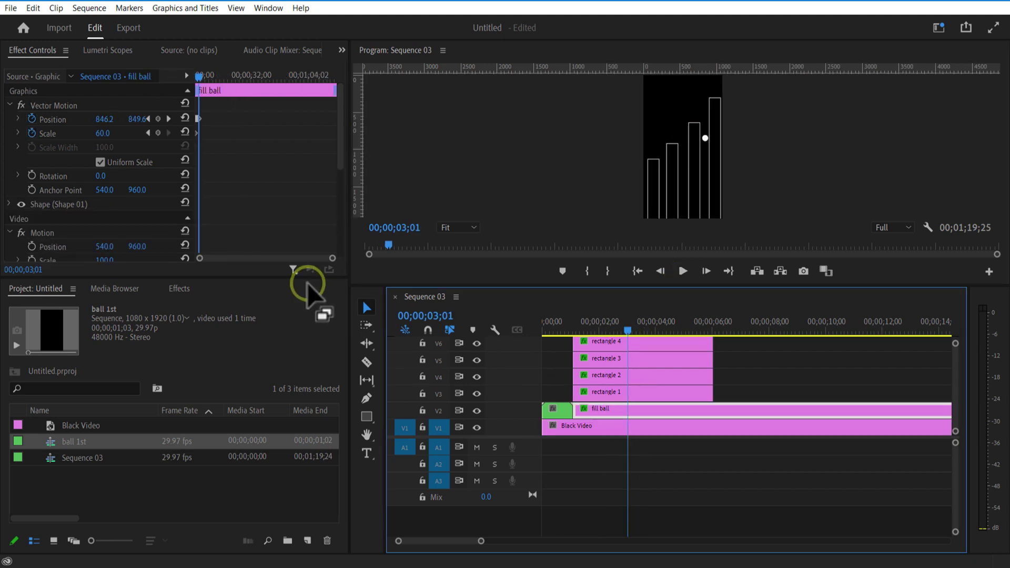
left_click_drag(332, 258, 289, 263)
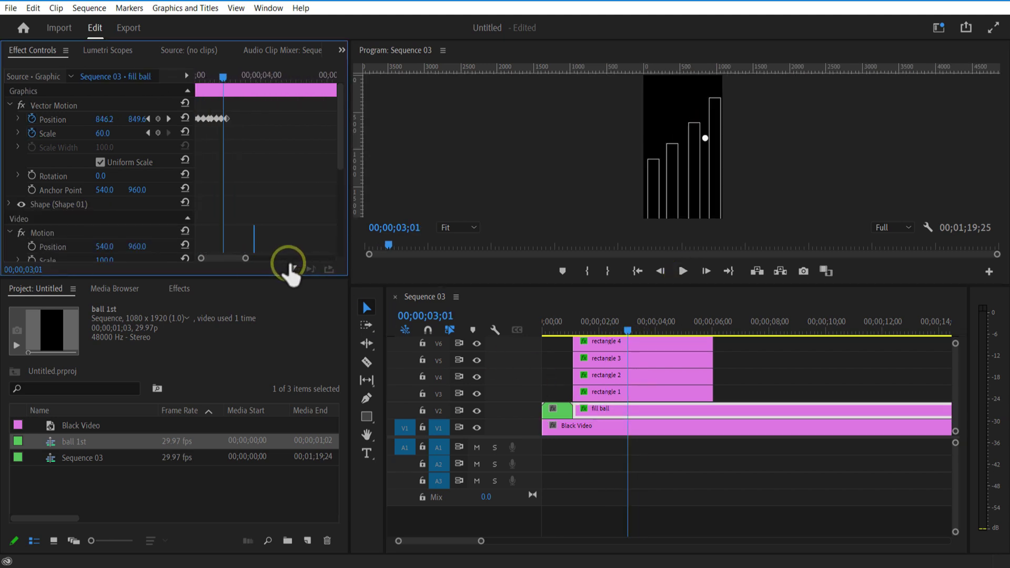
left_click_drag(256, 79, 272, 119)
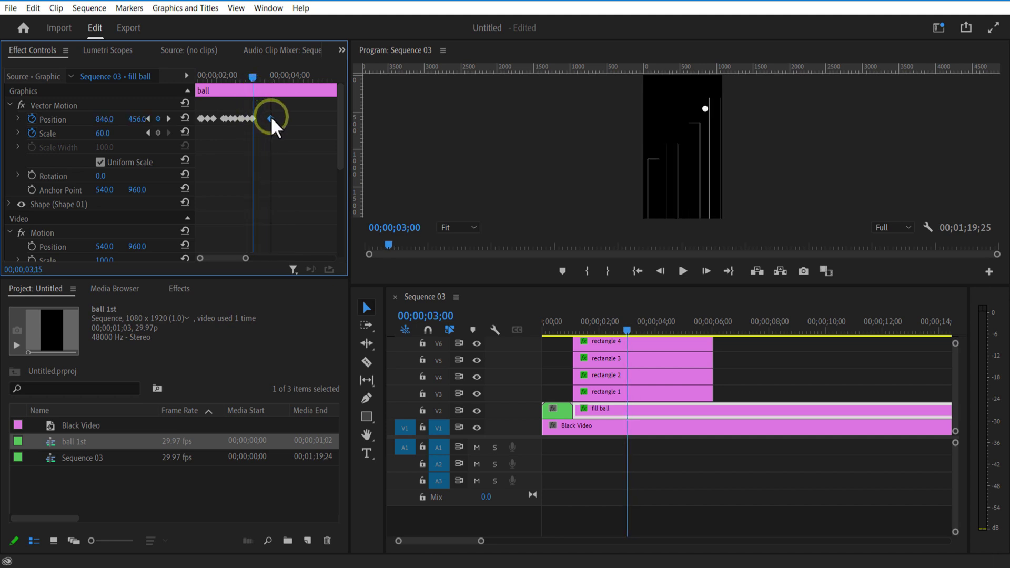
left_click(683, 272)
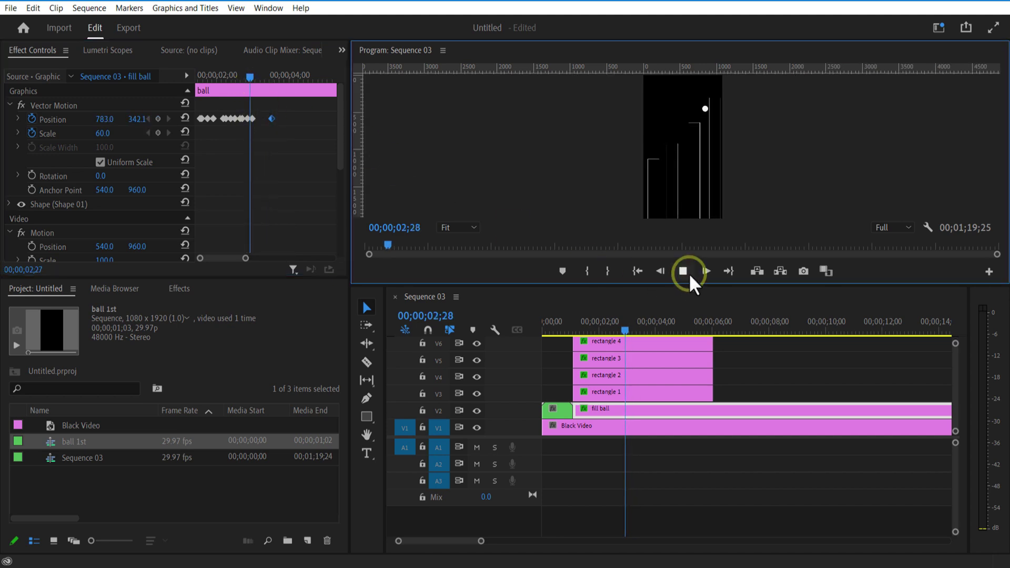
Split the fill ball and rectangle 1 clips at 00;00;03;16 with the Razor tool
left_click(261, 76)
left_click_drag(262, 77, 271, 76)
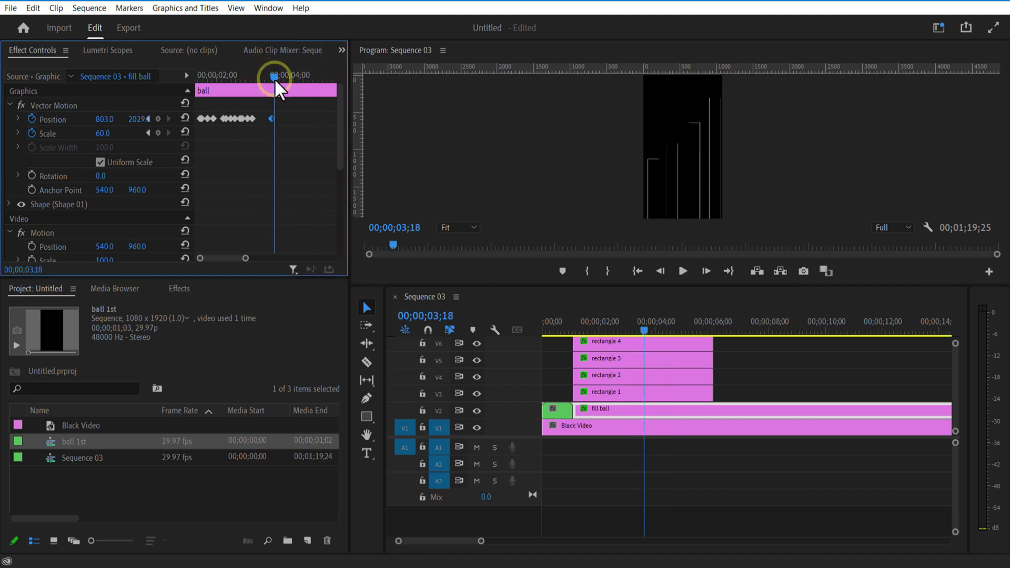
left_click(641, 330)
left_click(654, 409)
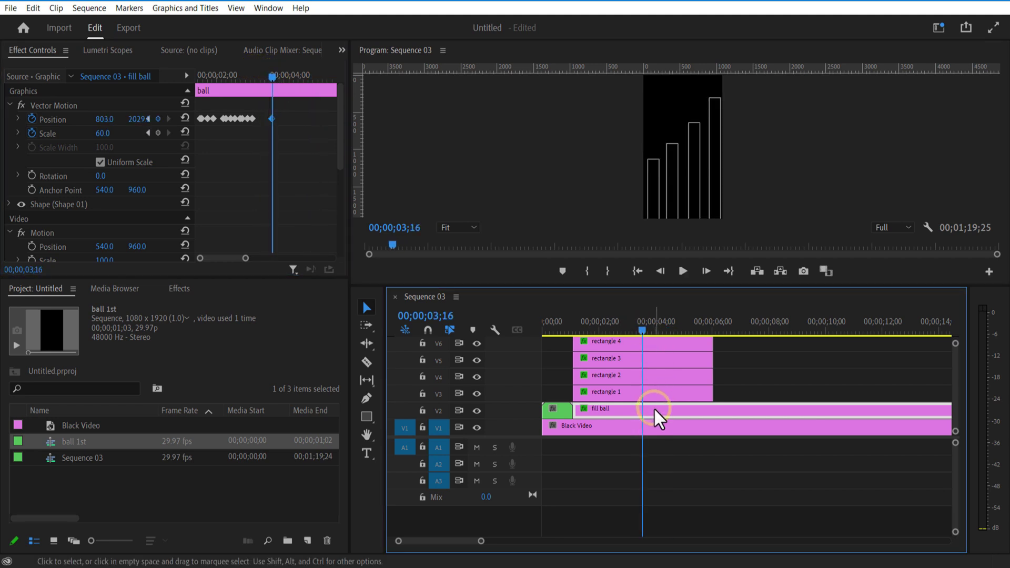
left_click(366, 362)
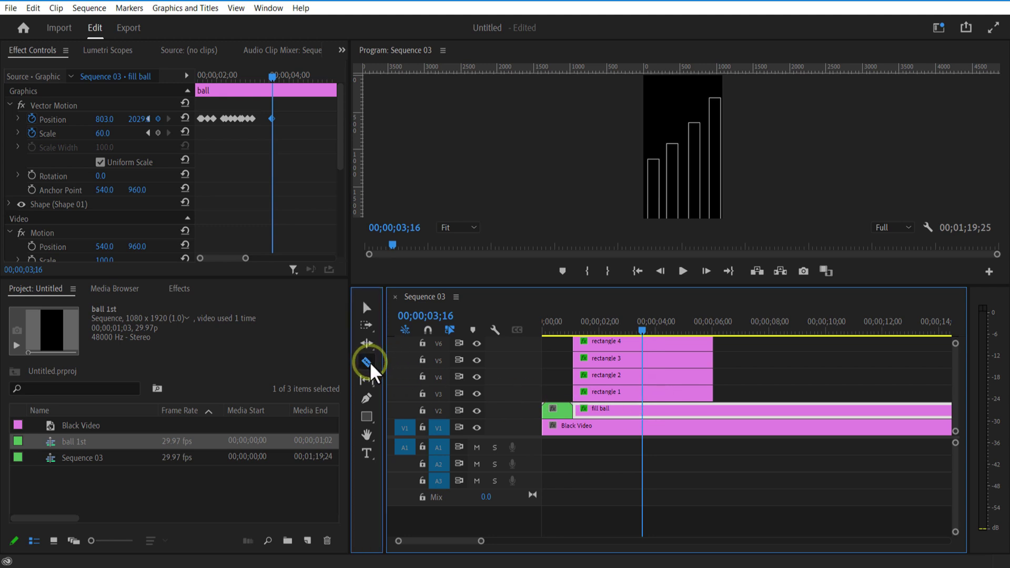
left_click(641, 410)
left_click(641, 393)
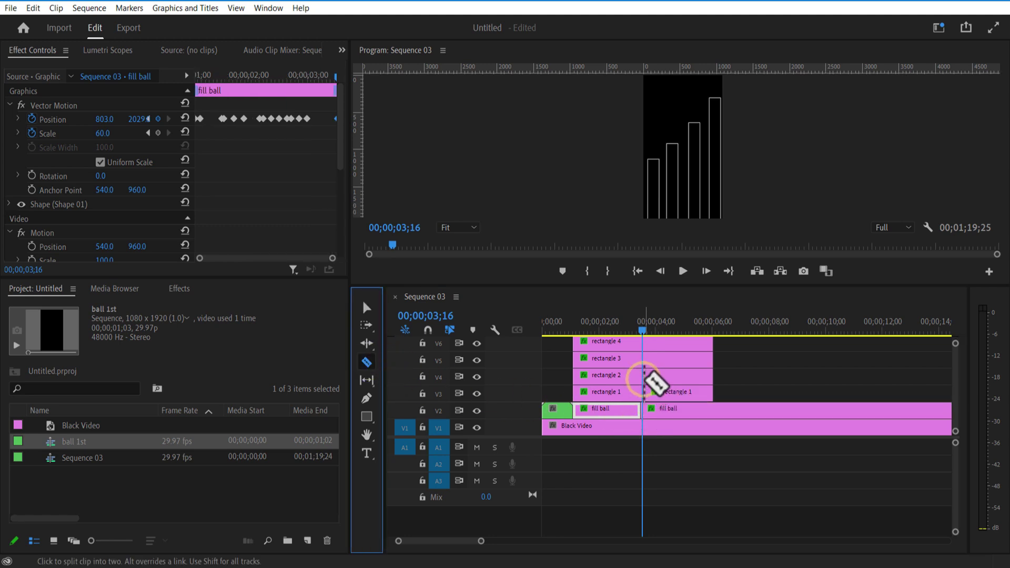
left_click(641, 375, "shift")
key("ctrl+z")
key("ctrl+z")
Split the rectangle 2, rectangle 3 and rectangle 4 clips at 00;00;03;16
left_click(641, 372)
left_click(642, 358)
left_click(641, 342)
Delete the segments of rectangles 1 to 4 that follow 00;00;03;16
left_click(366, 308)
left_click_drag(731, 345, 676, 392)
key("BackSpace")
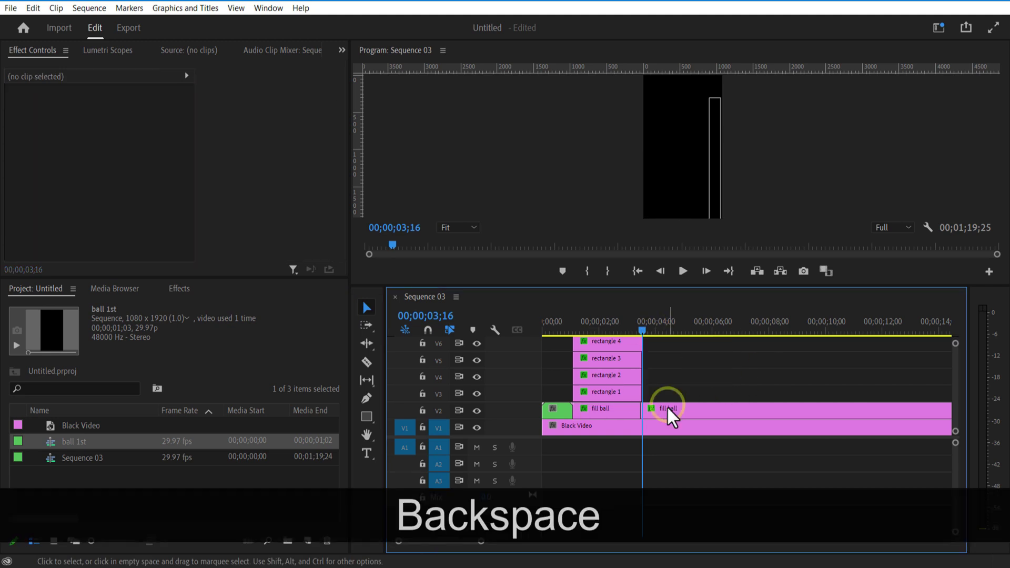
Nest the fill ball and rectangle 1 to 4 clips that end at 00;00;03;16 as "2nd part"
left_click(670, 413)
left_click(663, 342)
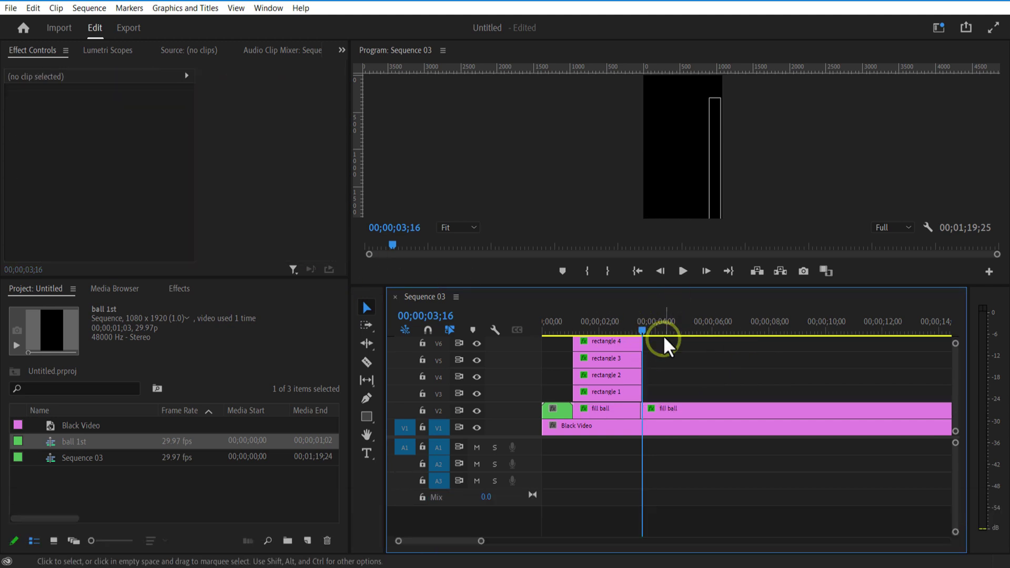
right_click(713, 390)
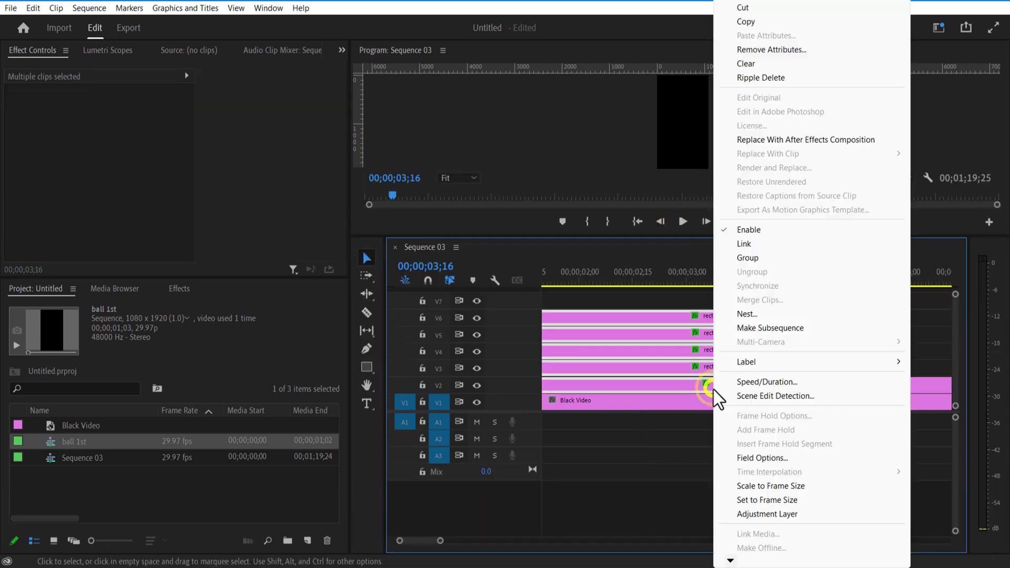
left_click(747, 314)
type("2nd part")
key("Return")
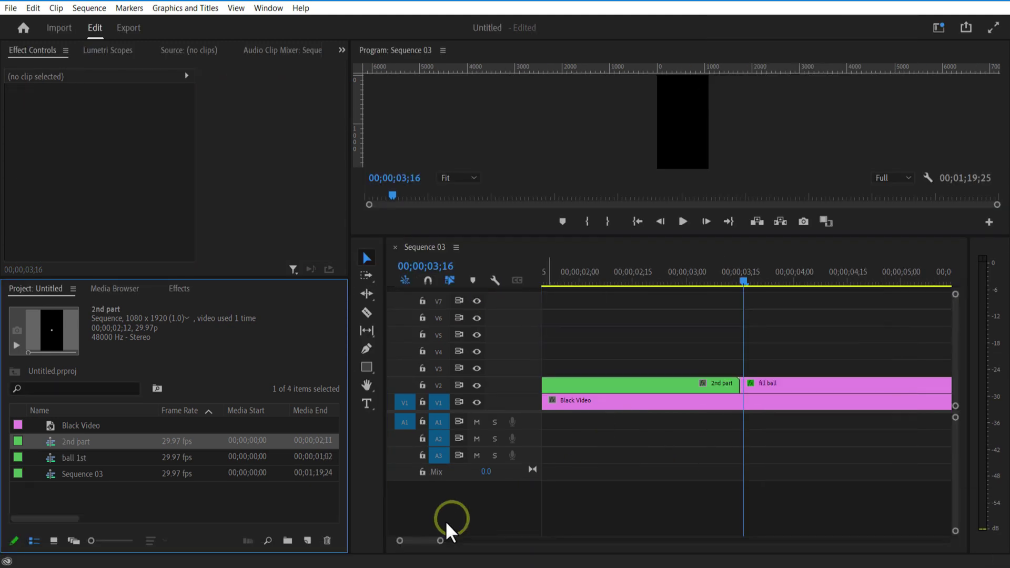
Remove all Position and Scale keyframes from the fill ball clip that follows the 2nd part nest
left_click_drag(438, 543, 479, 542)
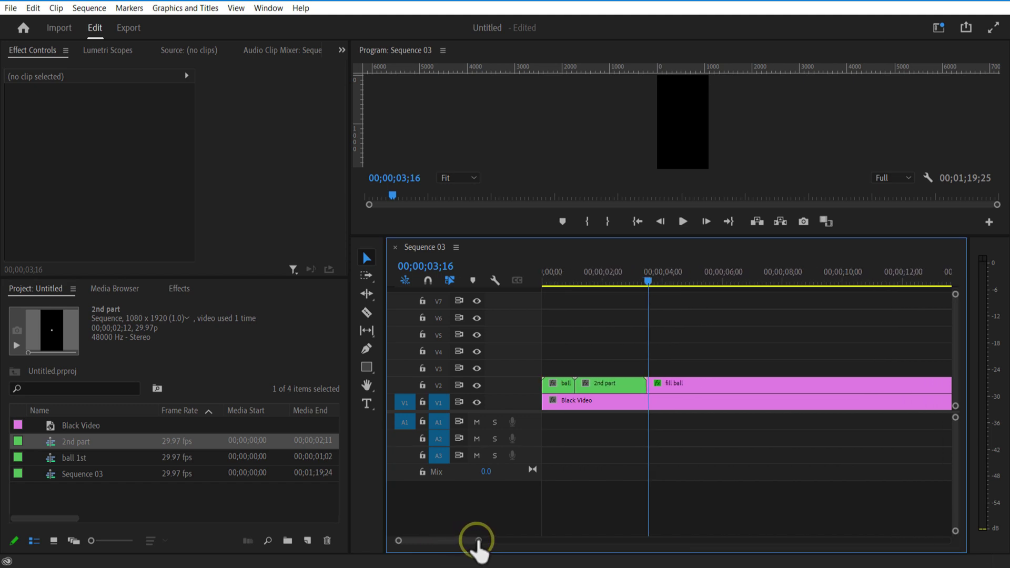
left_click(667, 383)
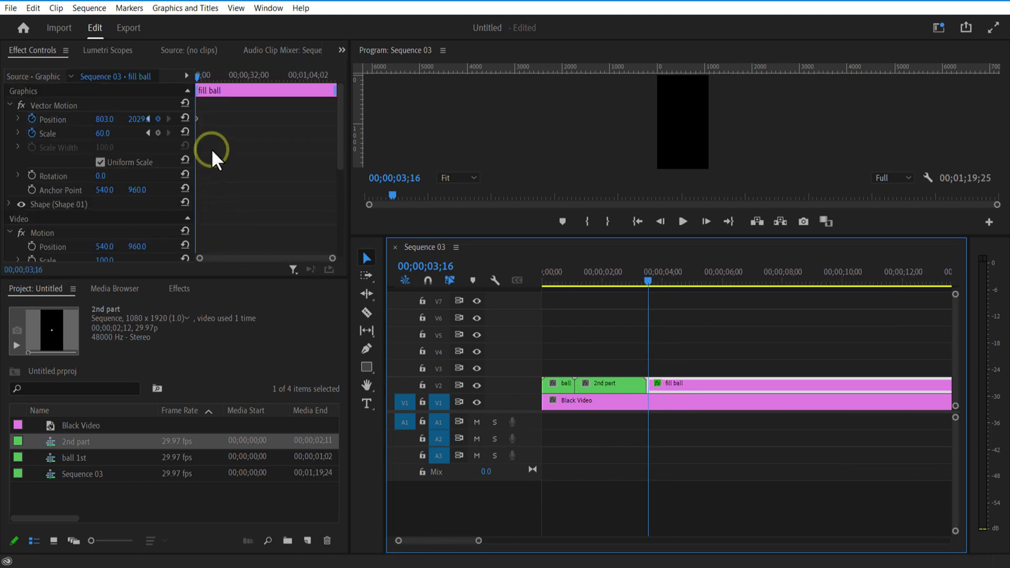
left_click(32, 120)
left_click(553, 299)
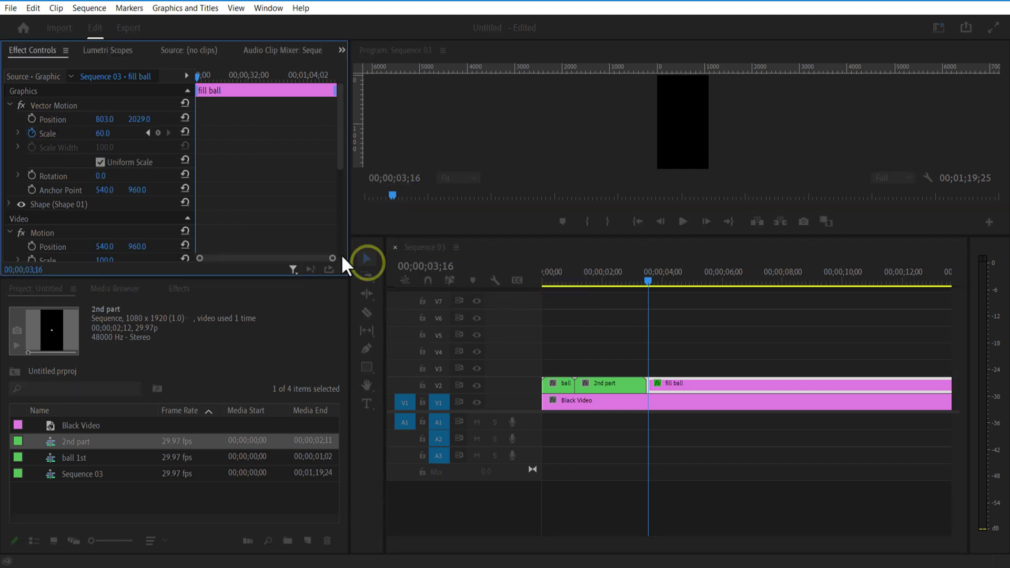
left_click(32, 134)
left_click(554, 298)
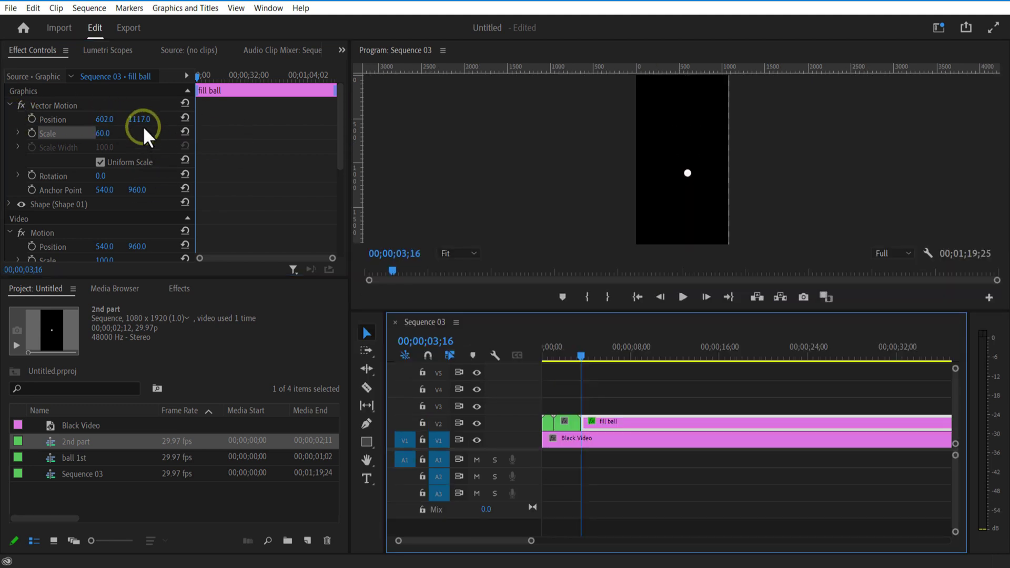
Keyframe the fill ball's Position from 602, -54 at the clip start to mid-frame at 00;00;03;25, and preview the drop
left_click_drag(143, 119, 138, 117)
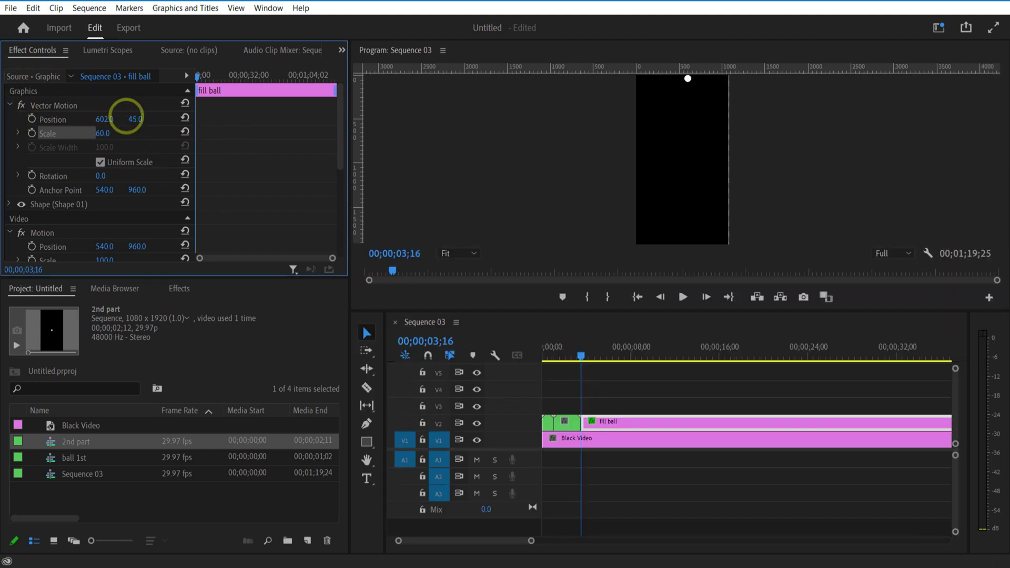
left_click(32, 121)
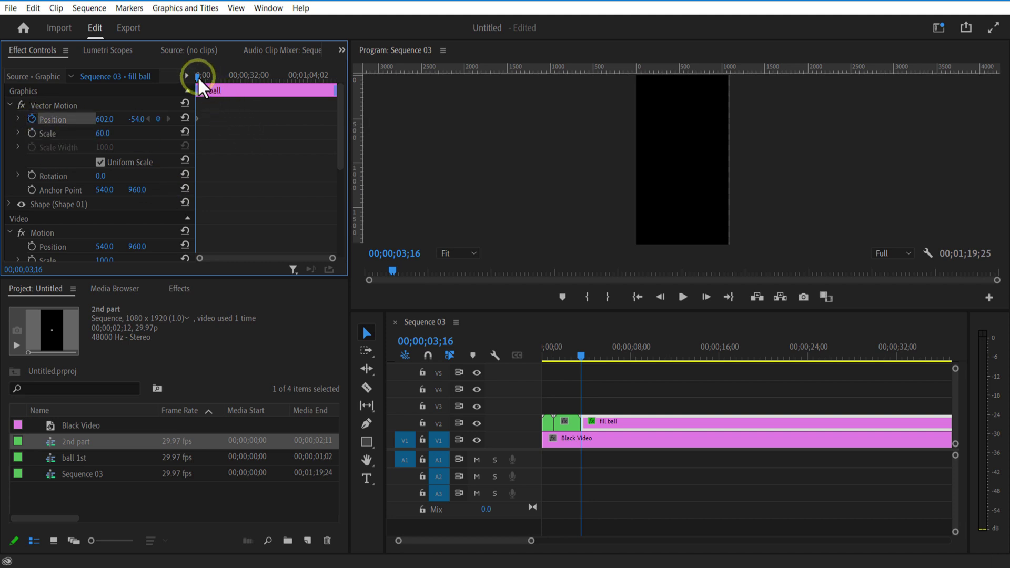
left_click_drag(202, 85, 226, 100)
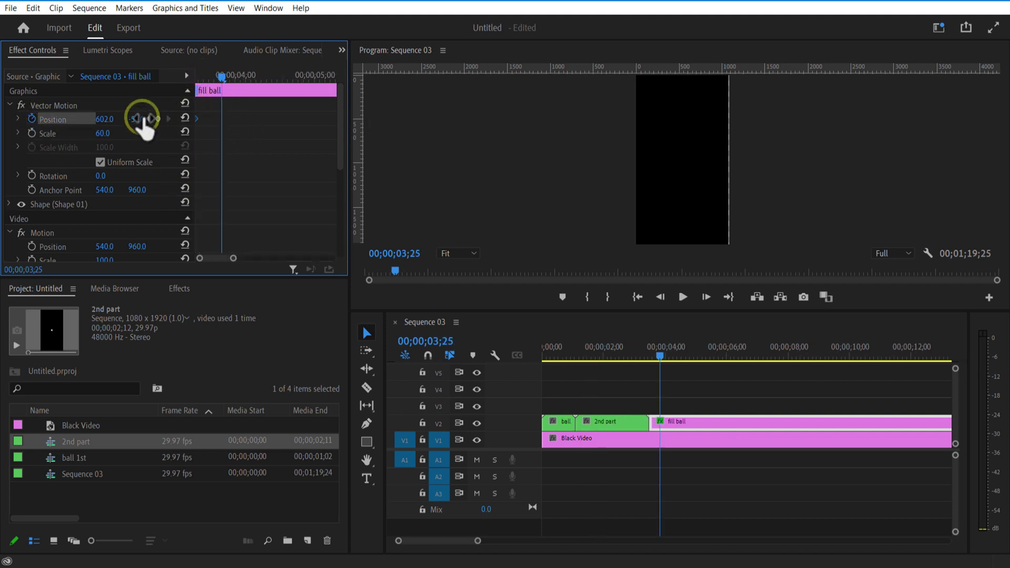
left_click(647, 357)
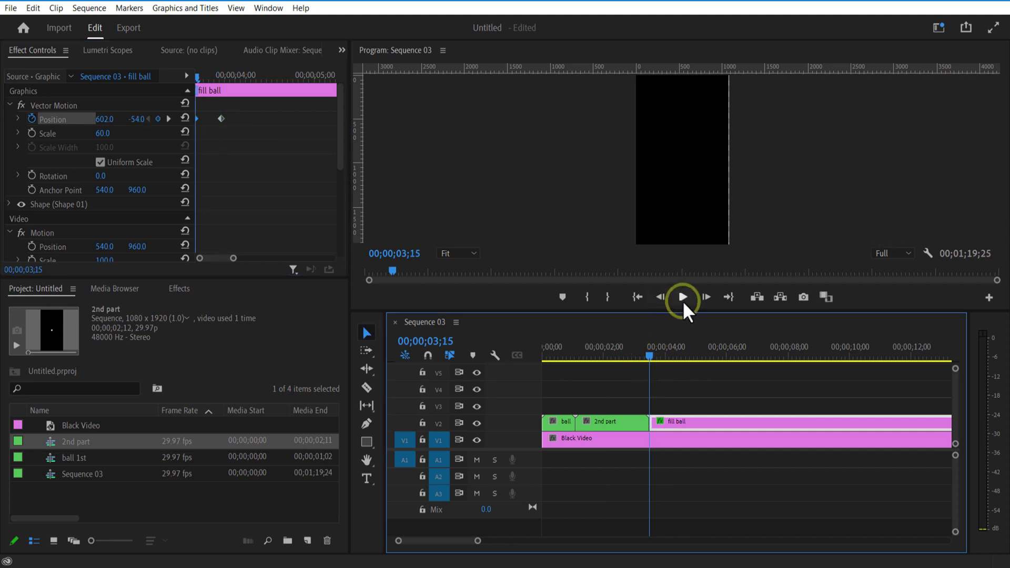
left_click(683, 300)
left_click(683, 300)
mouse_move(668, 350)
left_mouse_down()
mouse_move(651, 358)
mouse_move(664, 358)
left_mouse_up()
Import the chain image and place it on track V3 above the fill ball clip, starting at 00;00;03;29
left_click(639, 439)
right_click(165, 500)
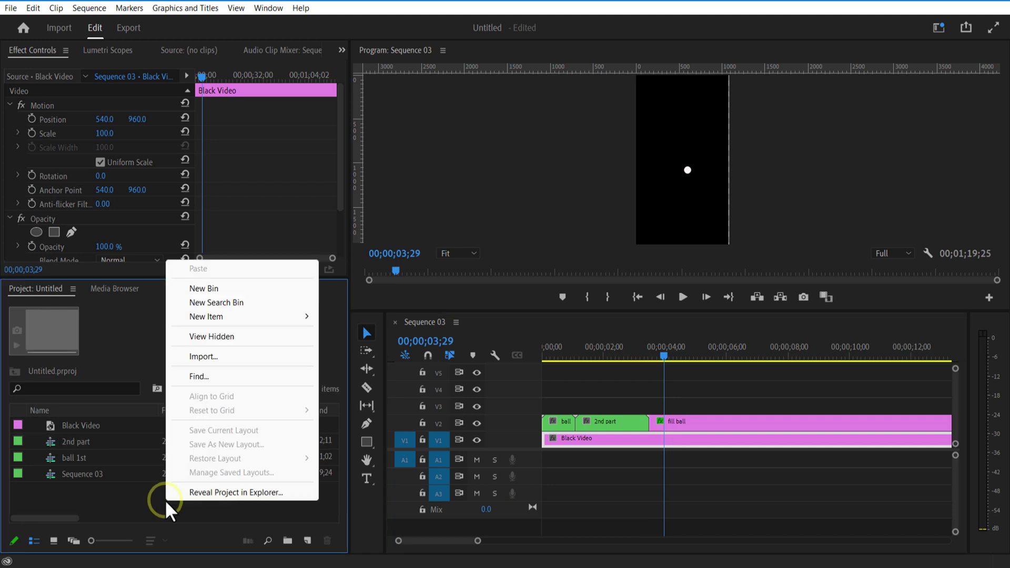
left_click(223, 357)
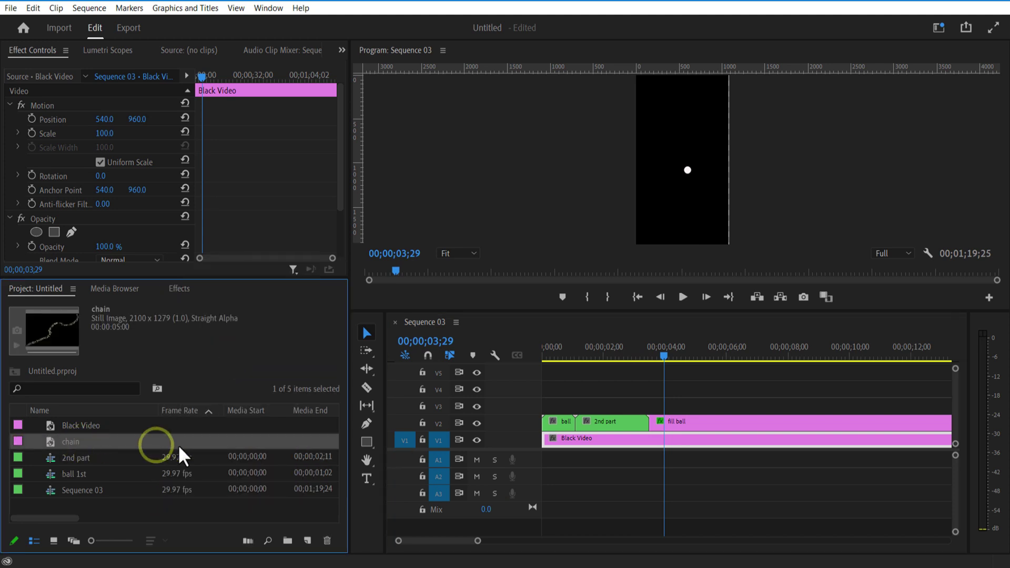
left_click_drag(180, 442, 668, 403)
left_click(714, 411)
left_click(261, 354)
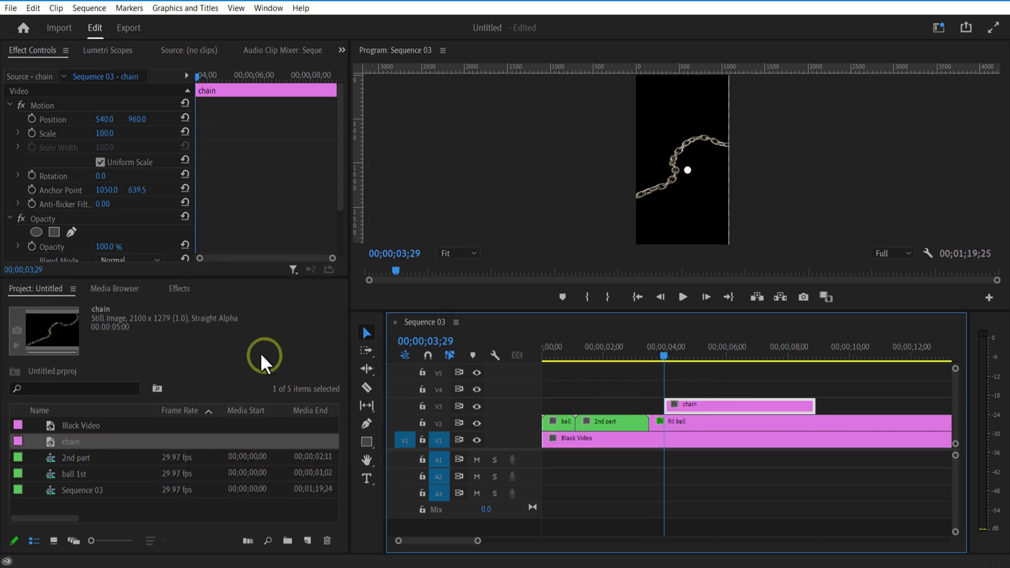
Find the Tint effect and apply it to the chain clip
left_click(177, 289)
left_click(76, 306)
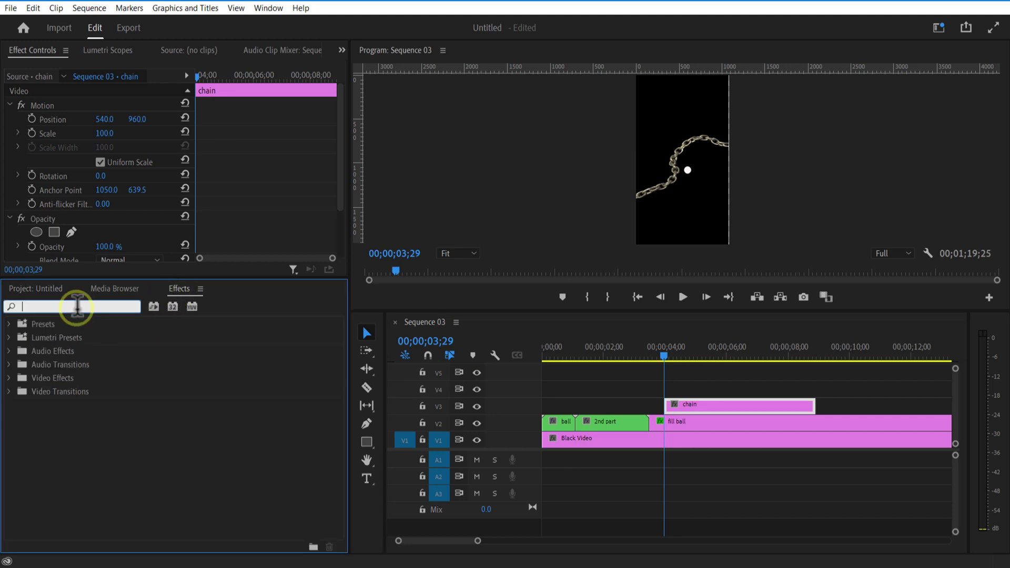
type("tint")
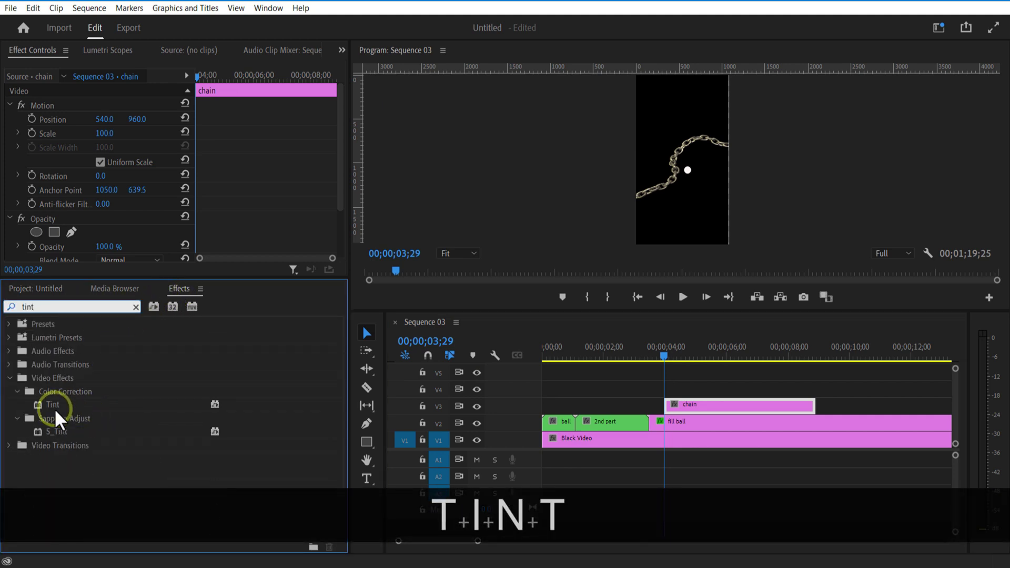
left_click_drag(52, 405, 677, 395)
left_click_drag(340, 136, 339, 188)
left_click(254, 225)
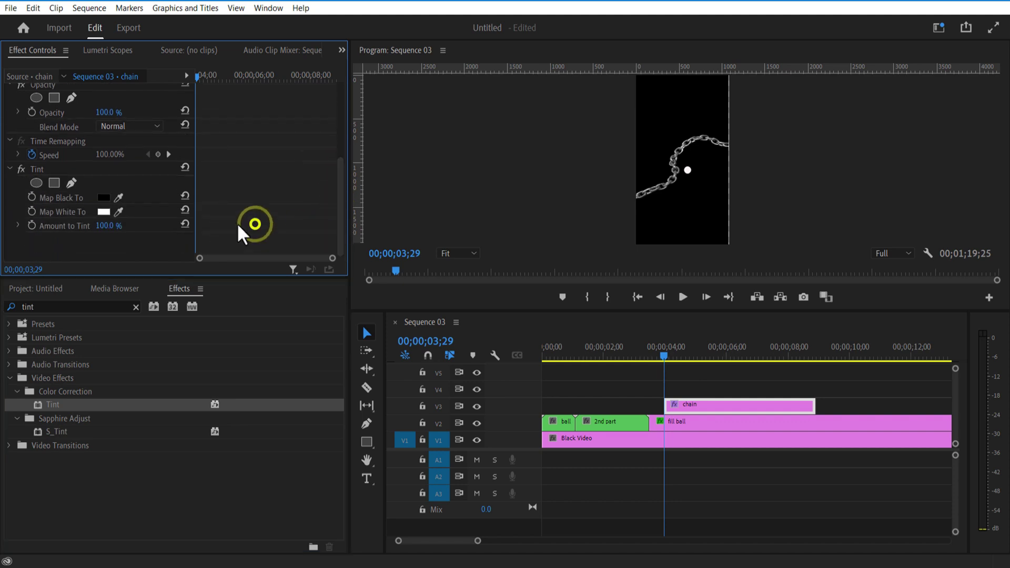
Set the chain's Tint Map Black To colour to white
left_click(104, 198)
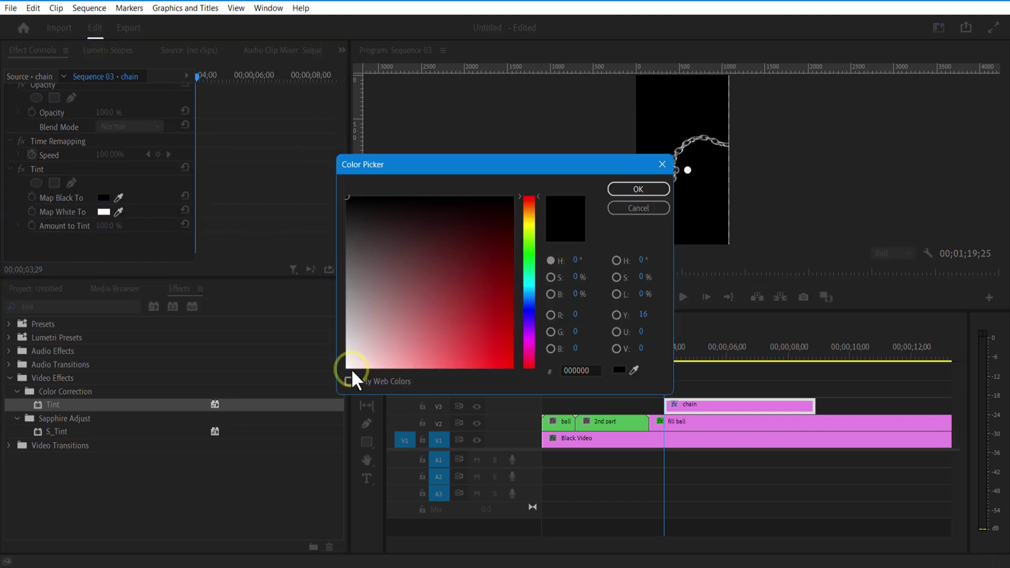
left_click(347, 364)
left_click(638, 189)
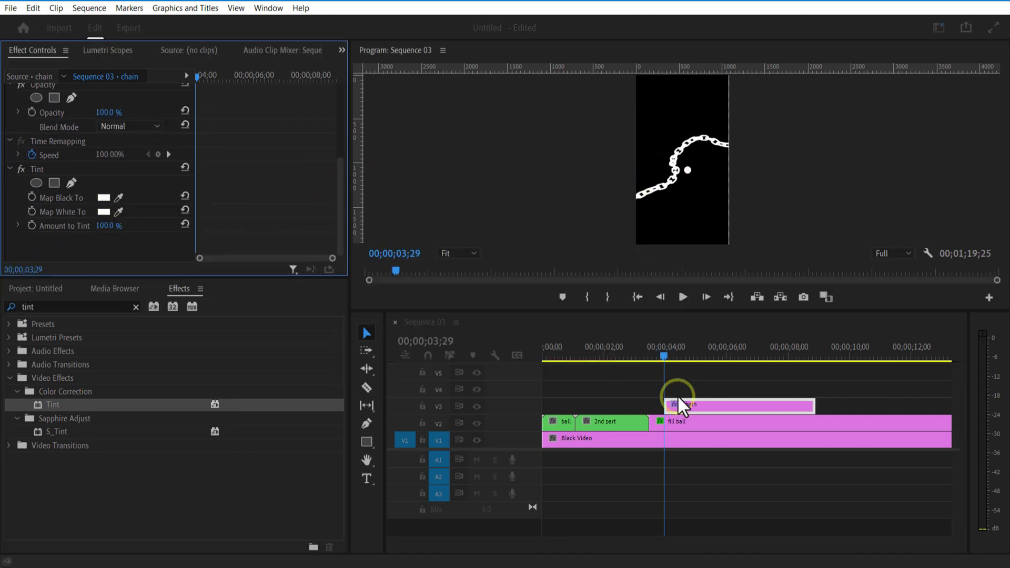
Set the chain to Scale 13, Rotation 52° and Position 458, 1036 so its end meets the ball
left_click(671, 405)
left_click_drag(343, 187, 342, 97)
left_click_drag(104, 133, 57, 140)
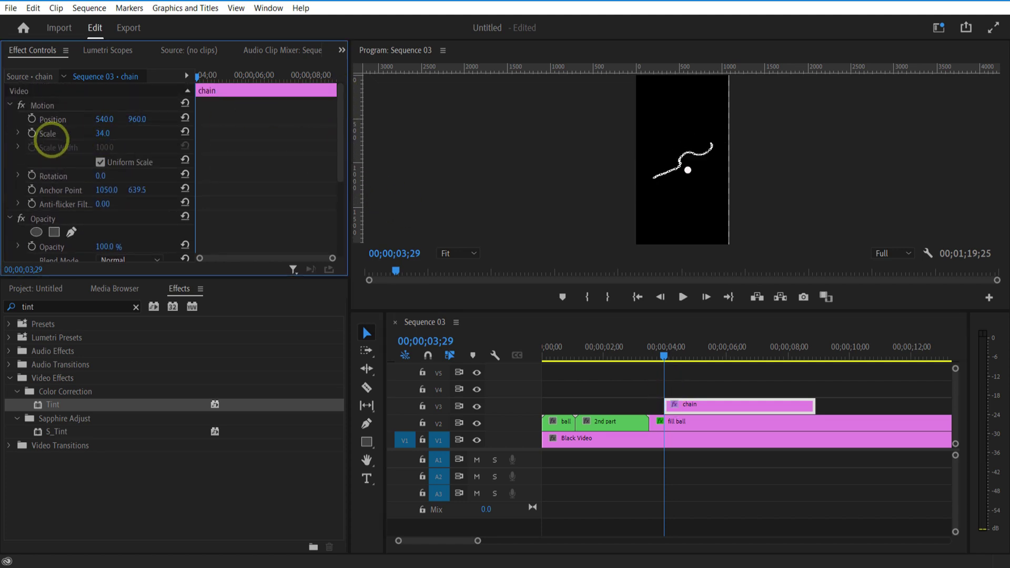
left_click(141, 119)
left_click_drag(260, 121, 95, 179)
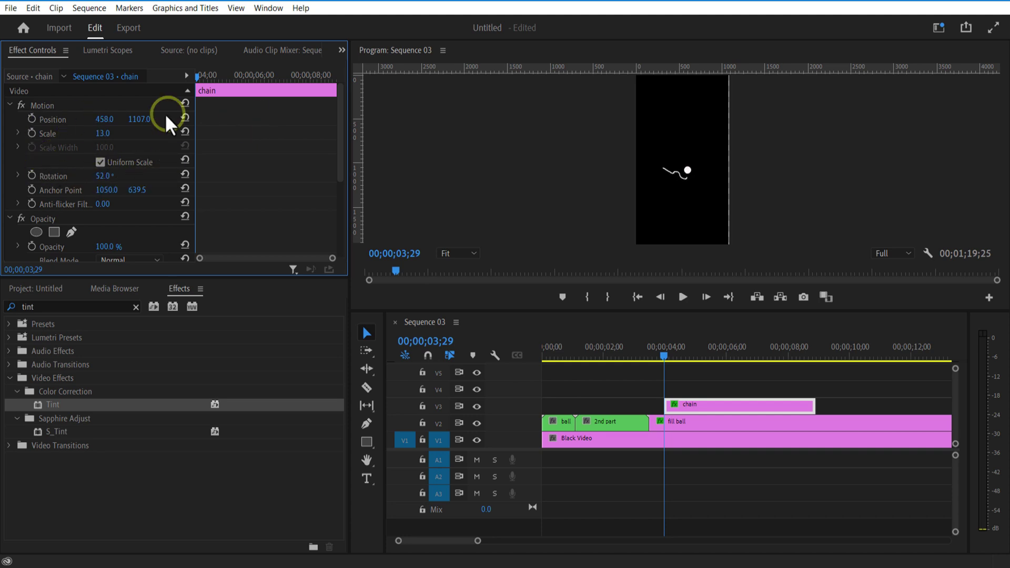
key("grave")
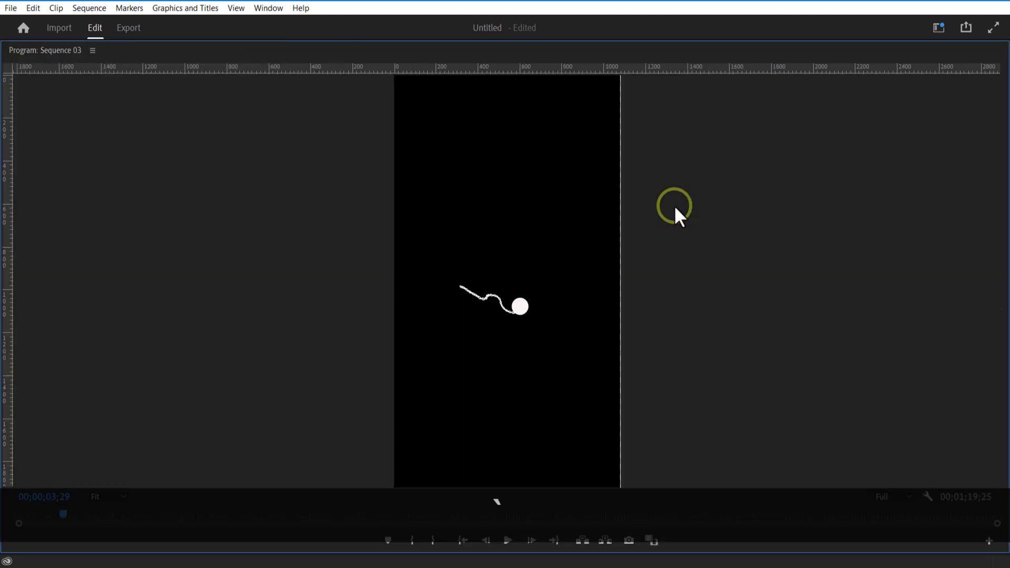
key("grave")
Add an inverted four-point opacity mask that hides the chain, and start Mask Path keyframing at 00;00;03;29
left_click(696, 406)
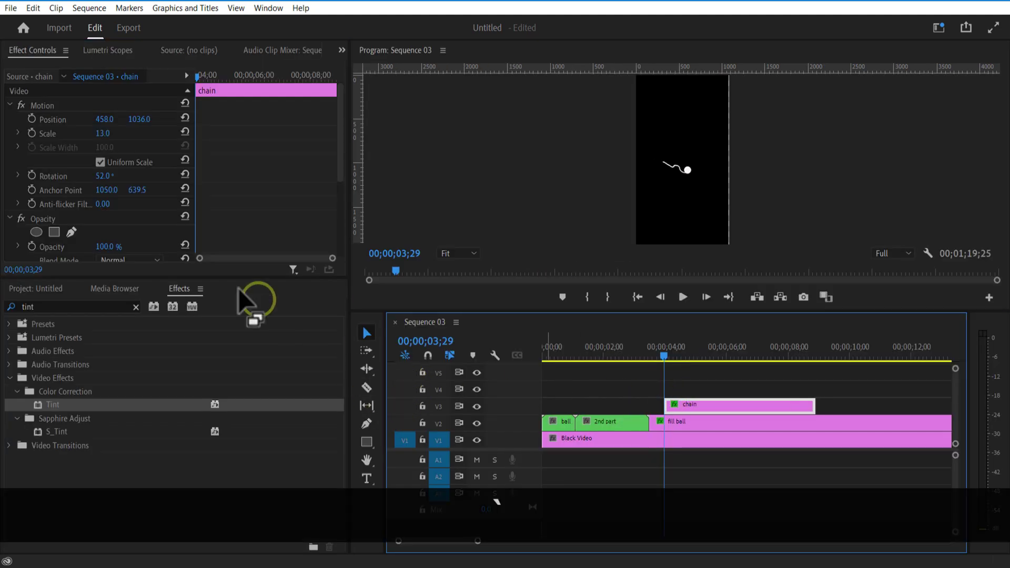
left_click(58, 232)
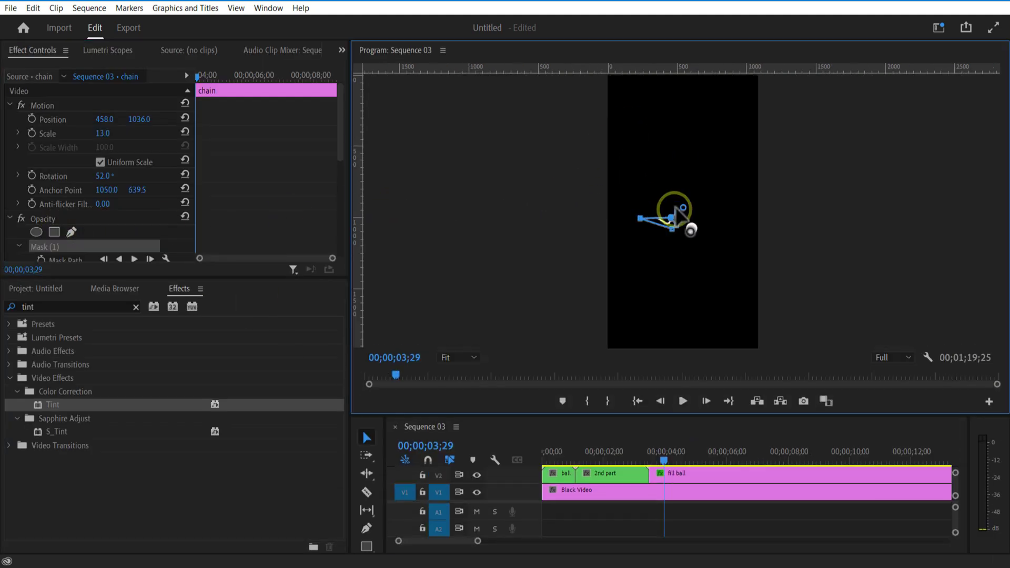
key("Left")
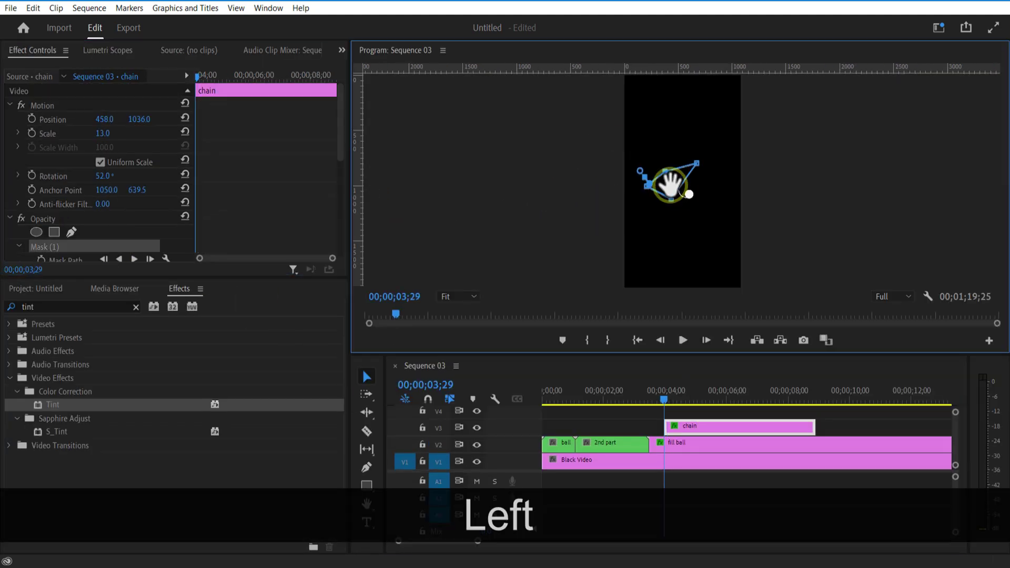
left_click_drag(339, 138, 329, 184)
left_click_drag(669, 177, 641, 157)
left_click(40, 146)
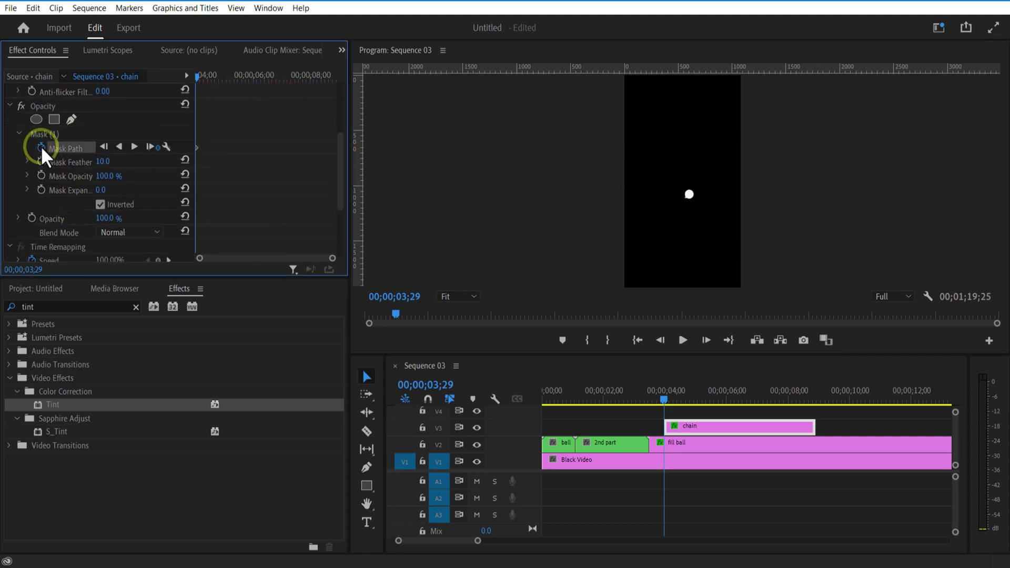
Move the chain's mask away from the ball at 00;00;04;20 to reveal the chain links beside it
left_click_drag(197, 77, 215, 90)
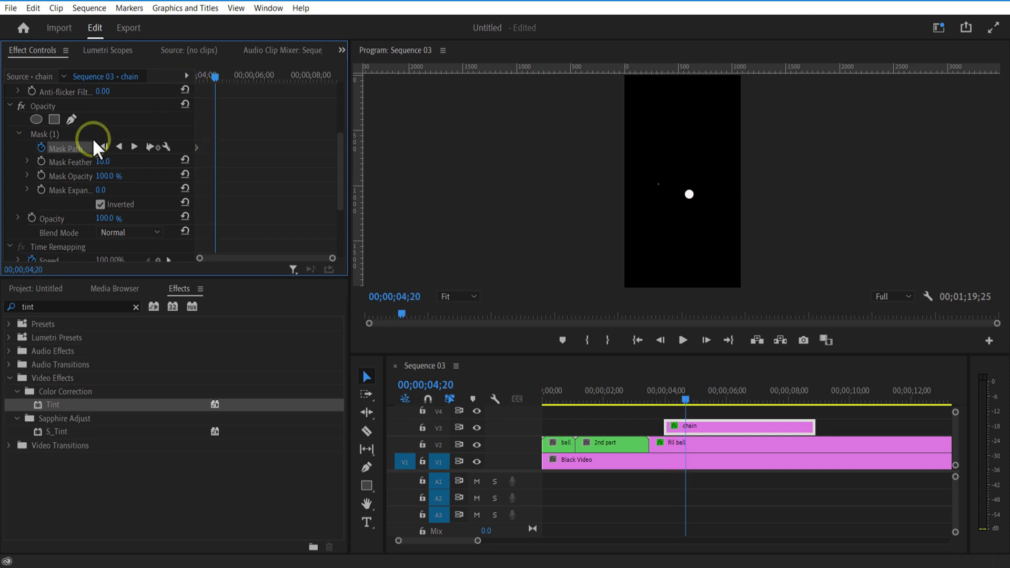
left_click(67, 134)
left_click(669, 169)
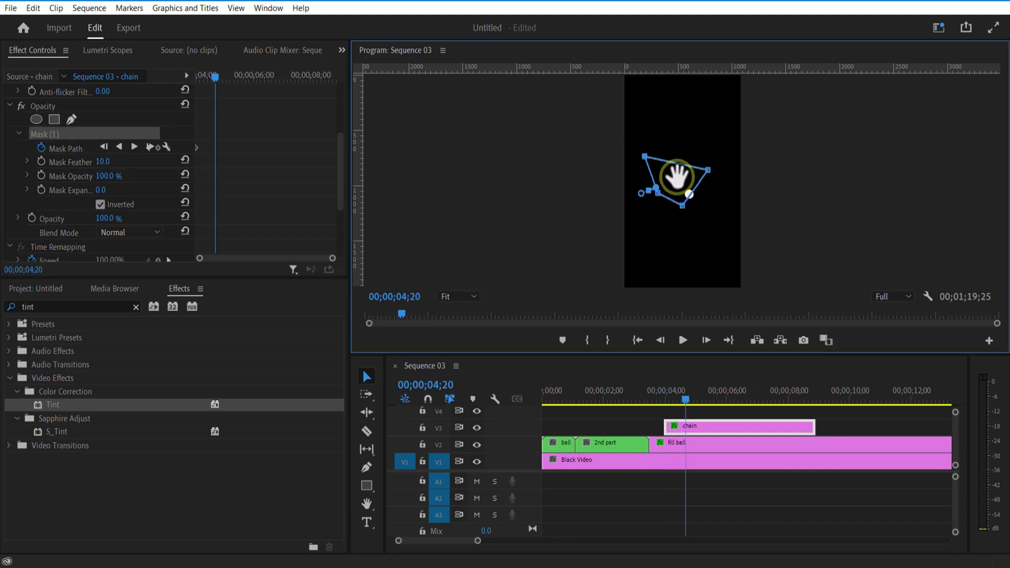
left_click_drag(677, 178, 668, 165)
left_click(224, 135)
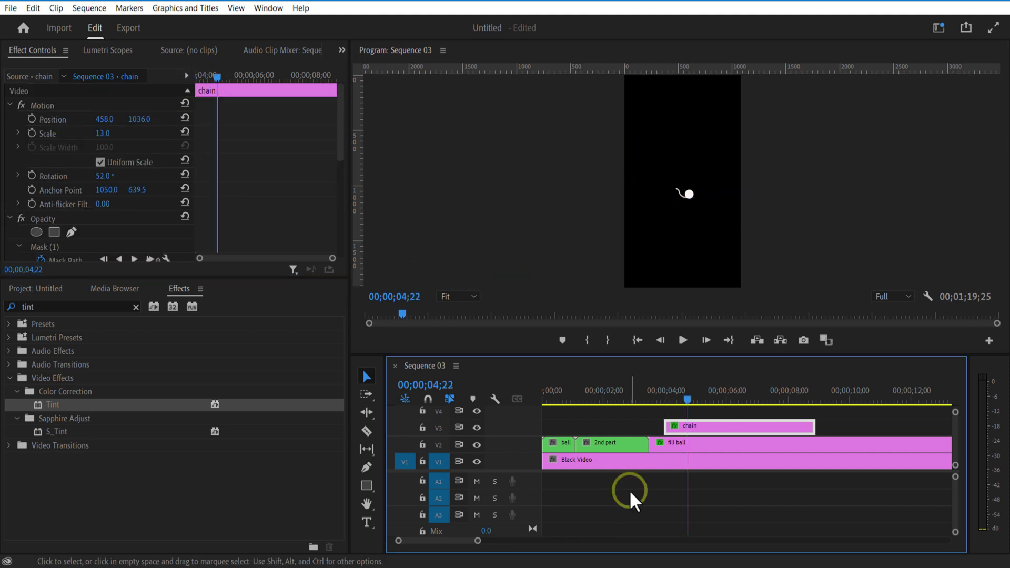
Draw an outlined rectangle directly above the chain and ball at 00;00;04;22 on track V4
left_click(630, 492)
left_click(367, 485)
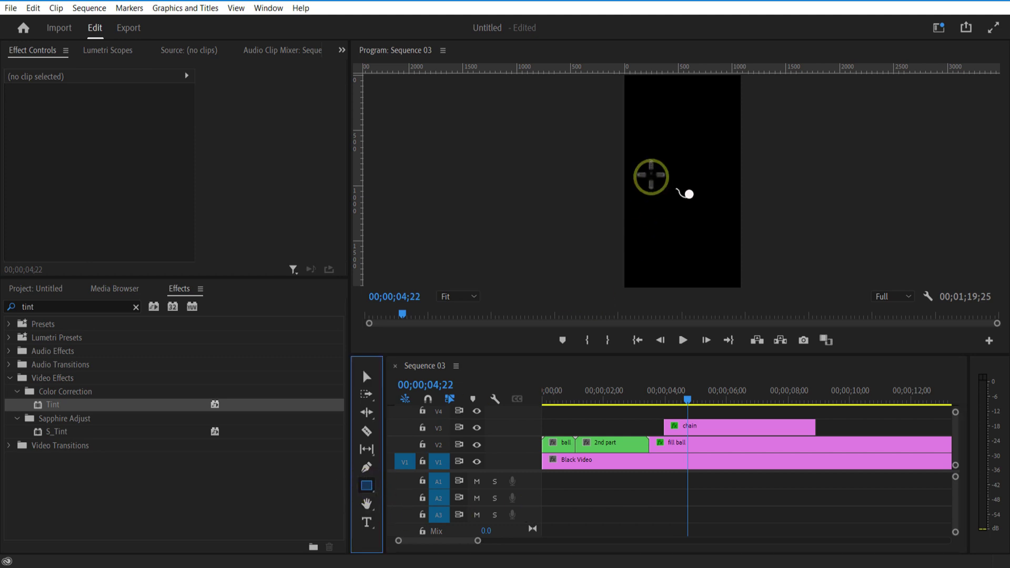
left_click_drag(654, 133, 716, 188)
left_click(703, 413)
left_click(140, 225)
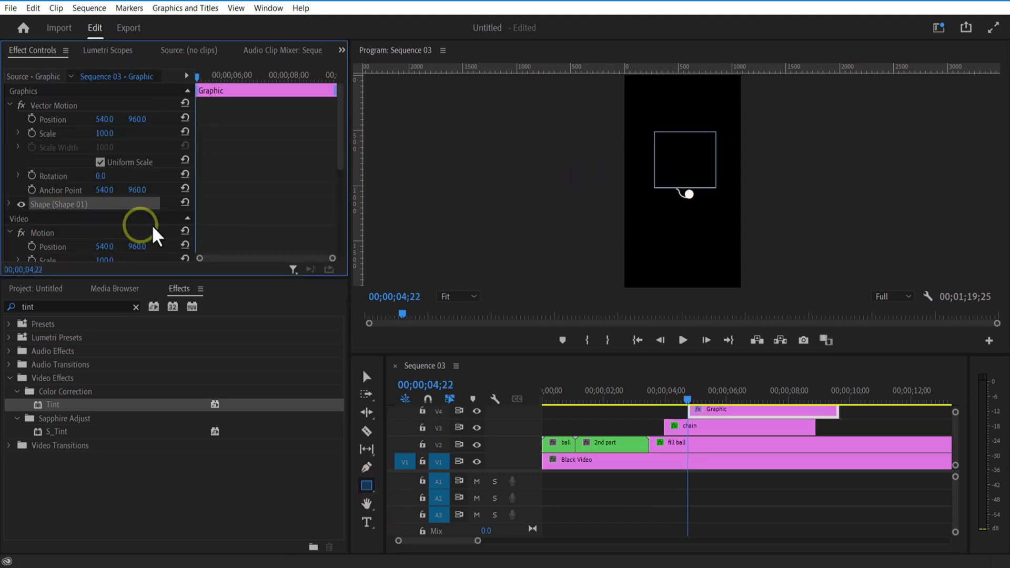
Set the new rectangle's stroke width to 3 and rename its clip "rectangle box"
left_click(10, 204)
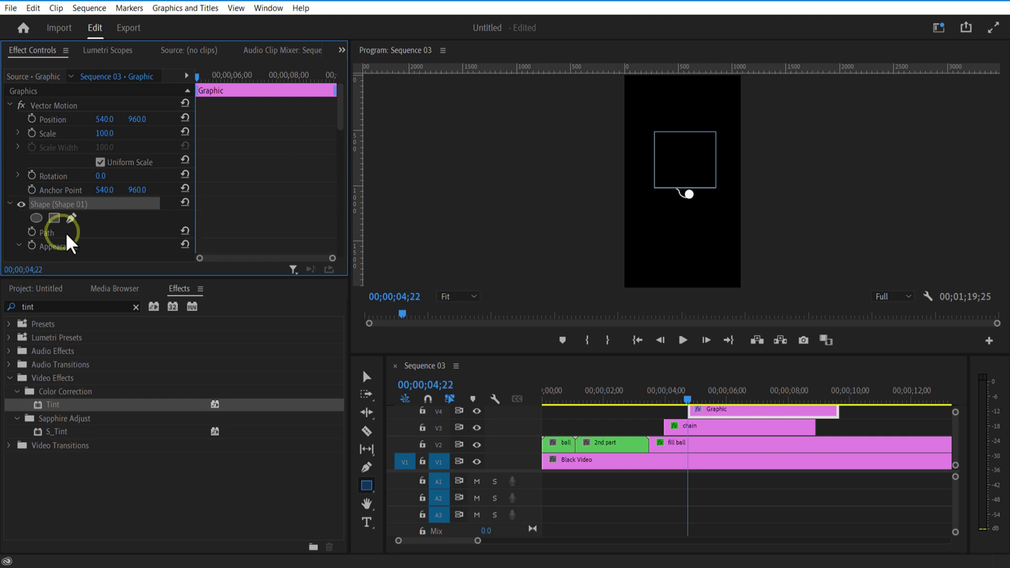
scroll(107, 225, "down", 5)
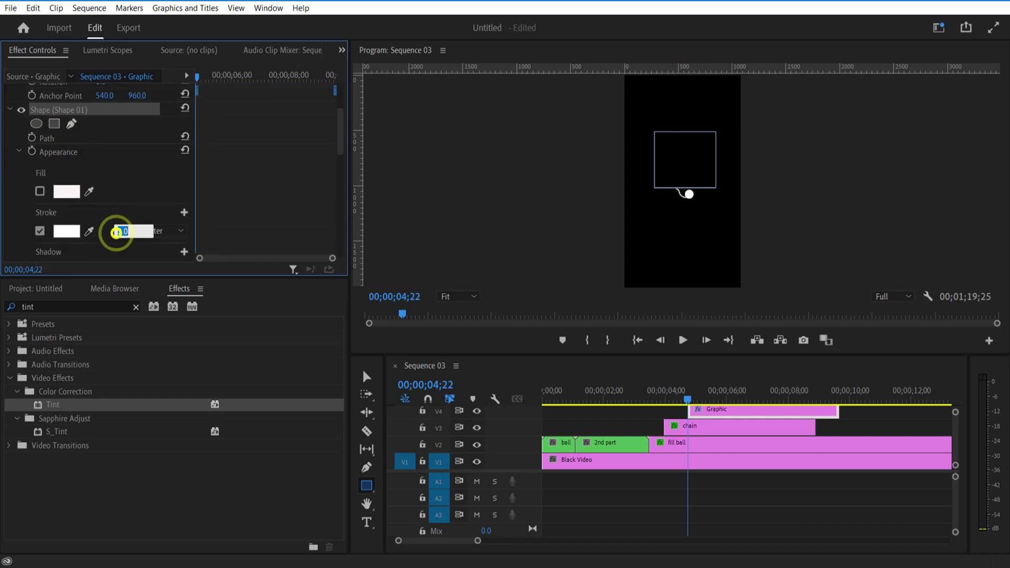
type("3")
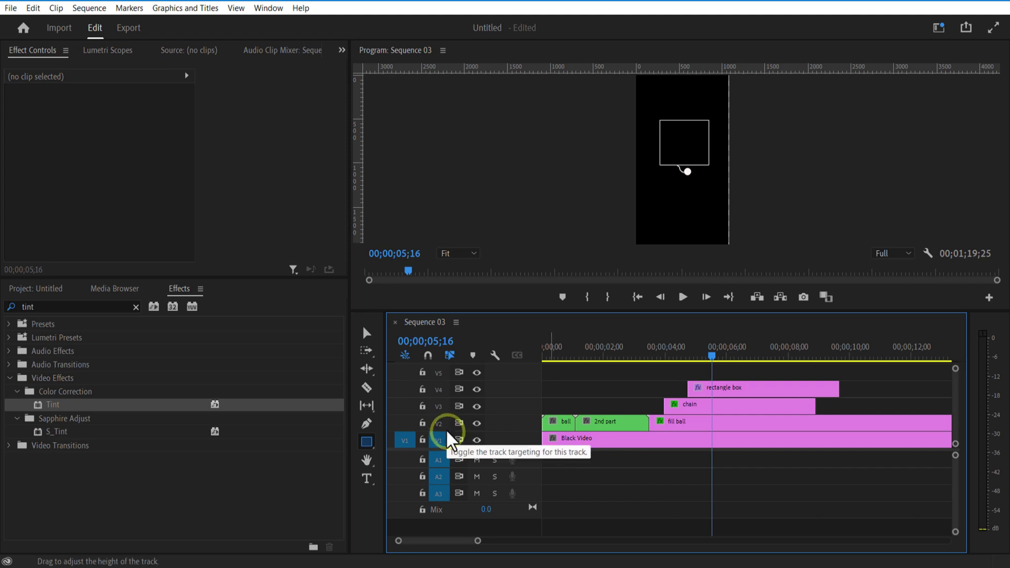
Draw a vertical line with the Pen tool between the rectangle's top and bottom edges at 00;00;05;16 on track V5
left_click(367, 425)
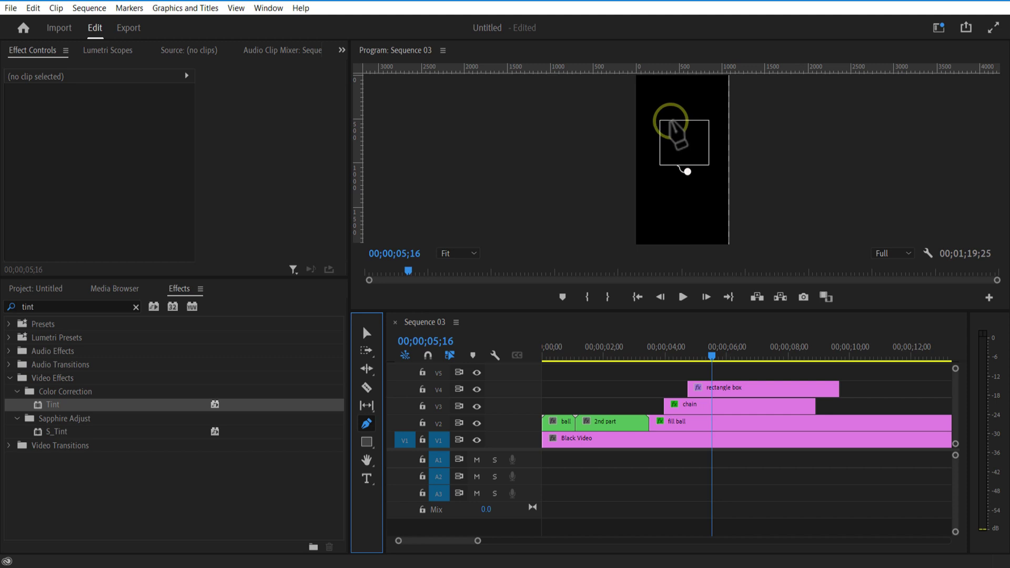
left_click(668, 121)
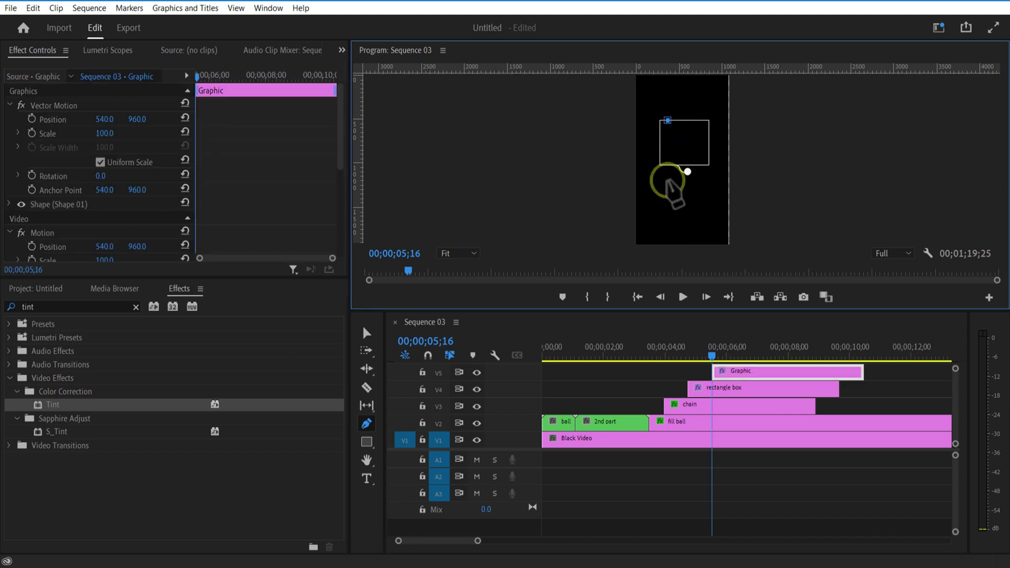
left_click(668, 165, "shift")
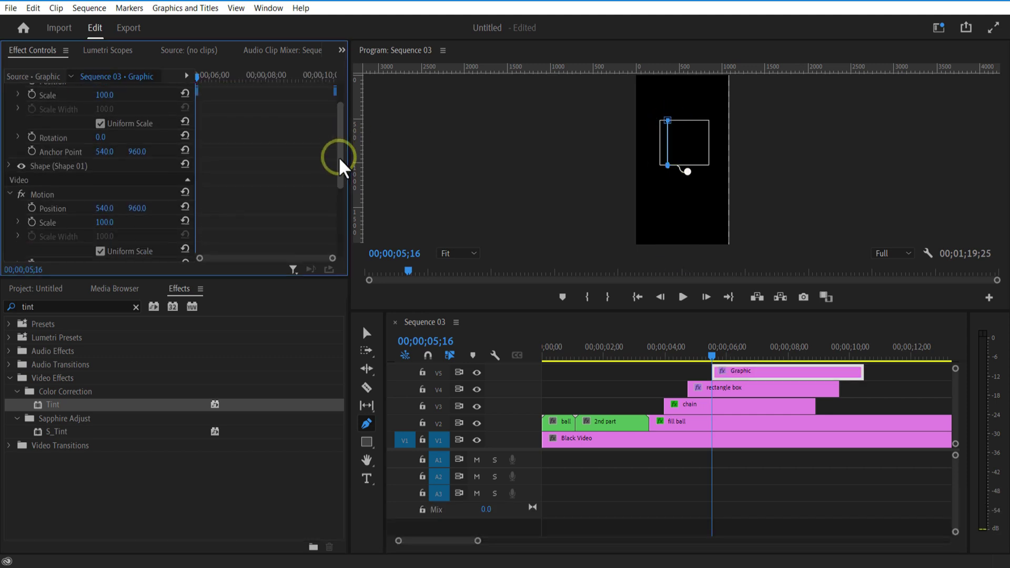
left_click(594, 377)
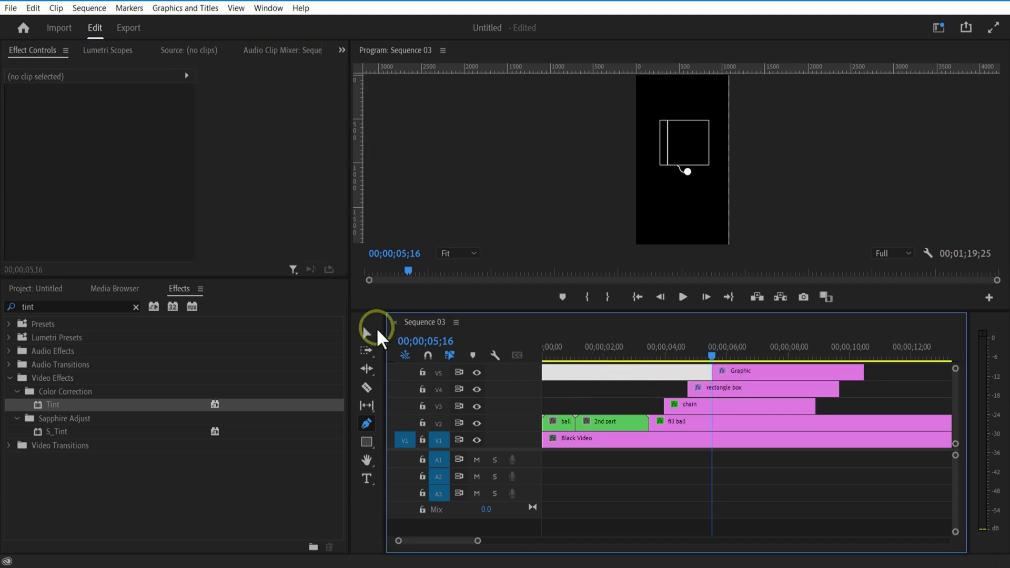
Set the line's stroke width to 2 and duplicate it onto V6 to V8, spacing the four lines across the rectangle
left_click(366, 332)
left_click(729, 371)
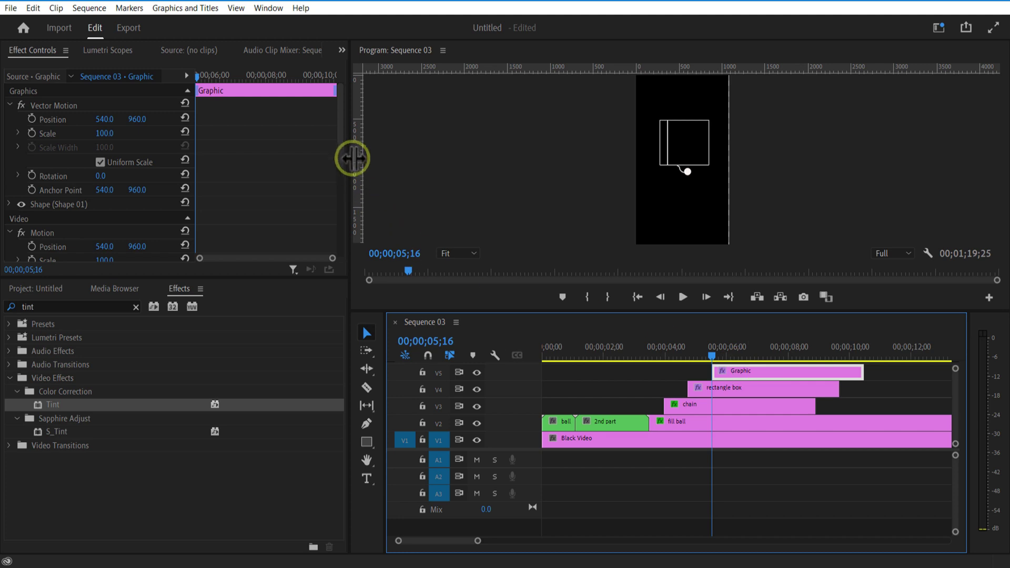
left_click_drag(340, 155, 334, 198)
left_click(266, 172)
left_click(86, 134)
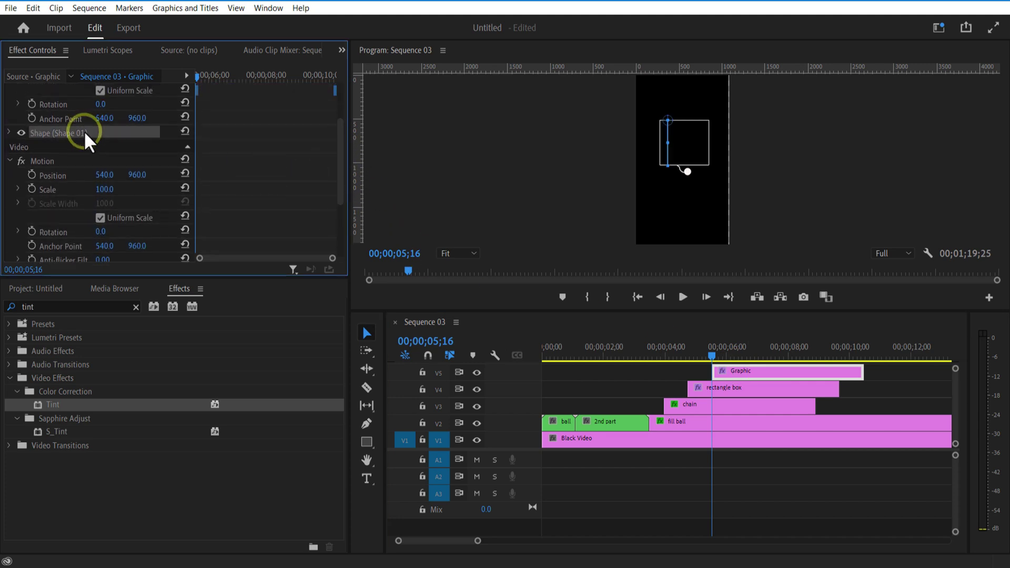
left_click(9, 133)
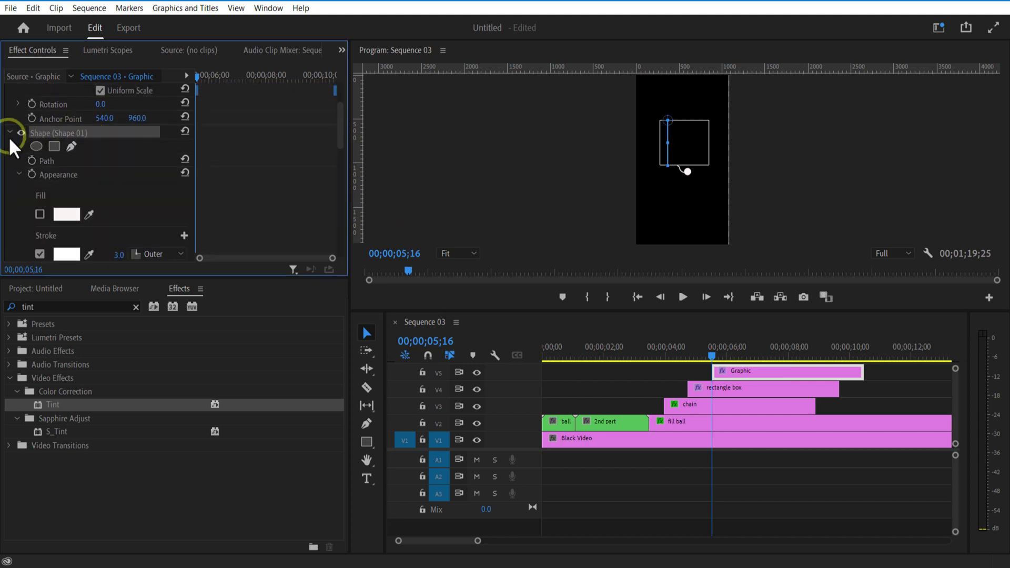
left_click(121, 255)
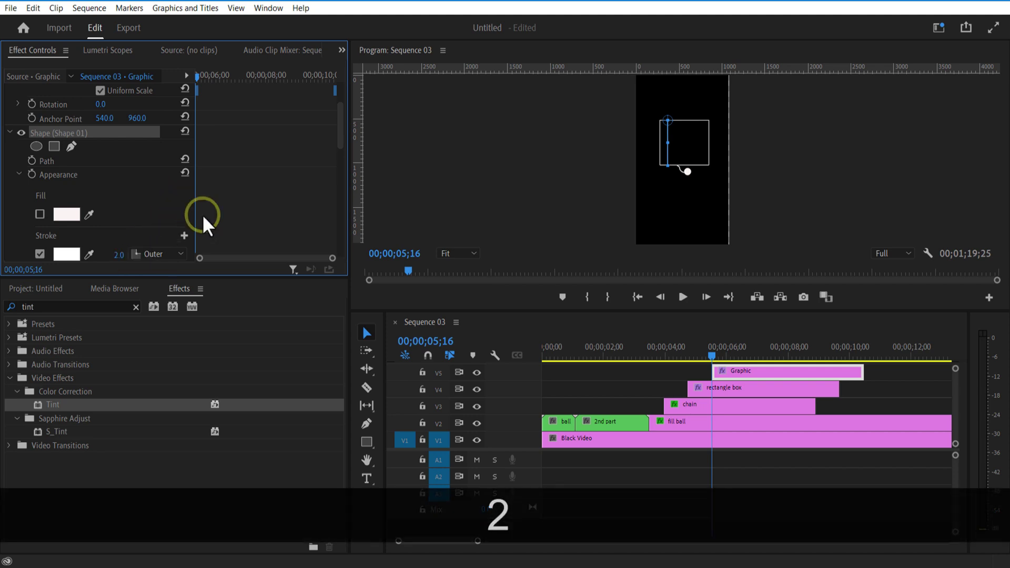
left_click(651, 391)
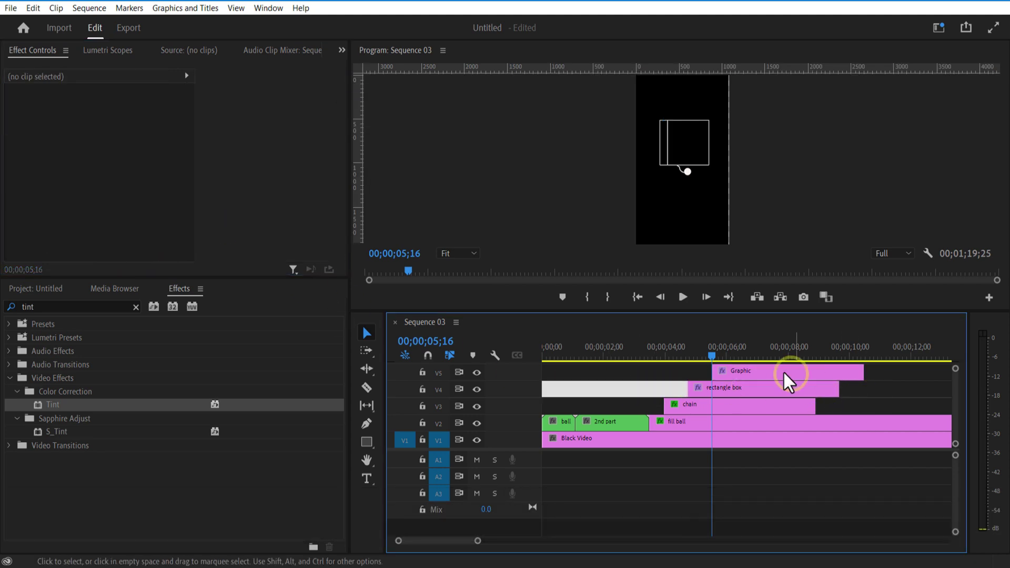
left_click(786, 372)
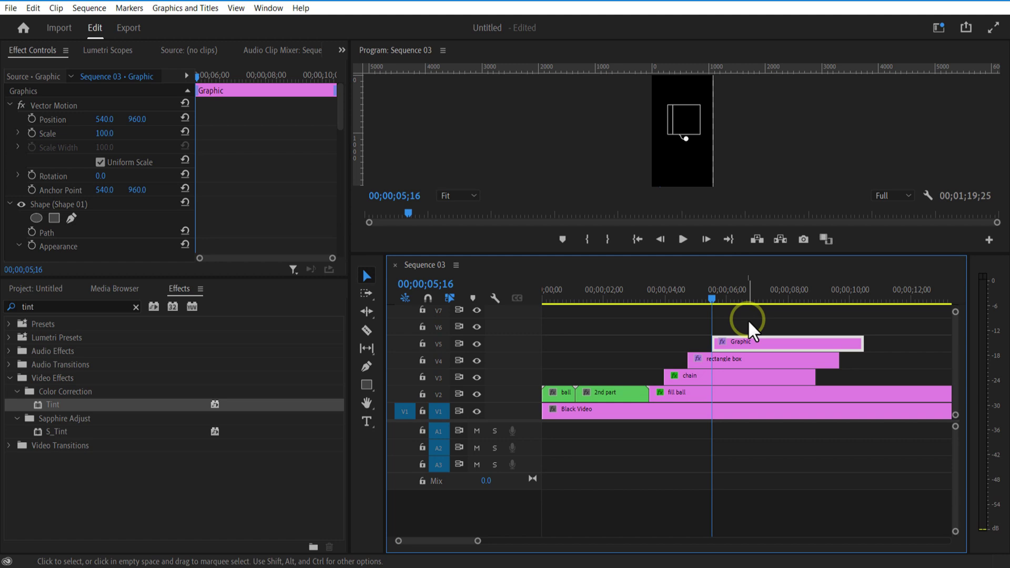
left_click_drag(744, 322, 801, 304)
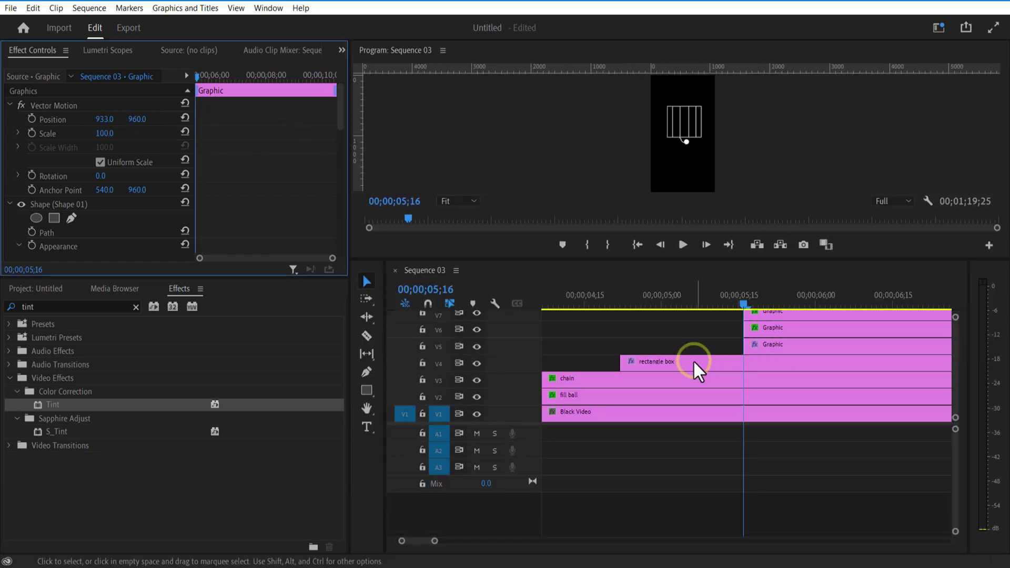
Extend the rectangle box clip back to 00;00;04;20 and add a four-point opacity mask that hides it, with Mask Path keyframing on
left_click(687, 367)
left_click(625, 303)
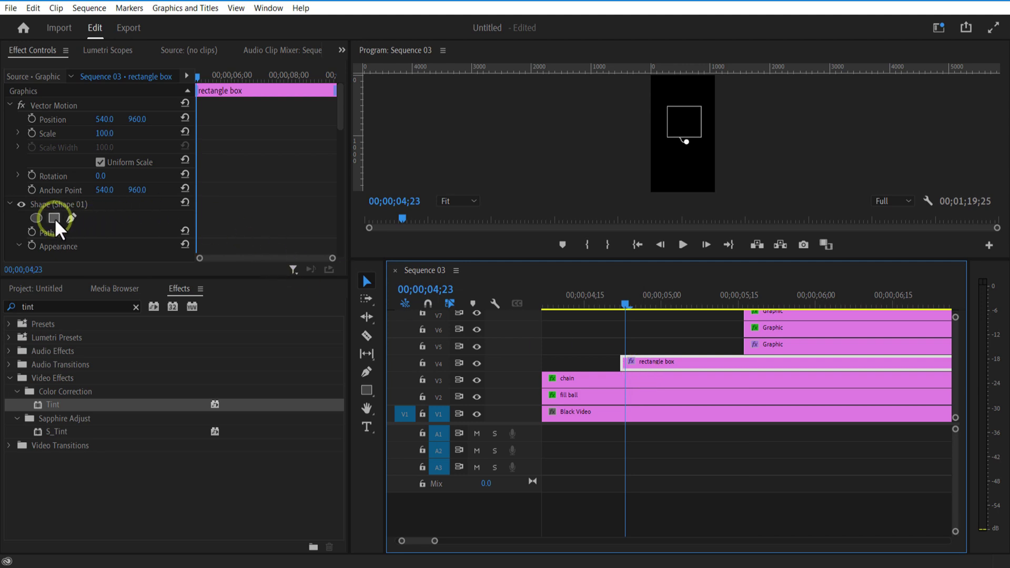
scroll(57, 247, "down", 5)
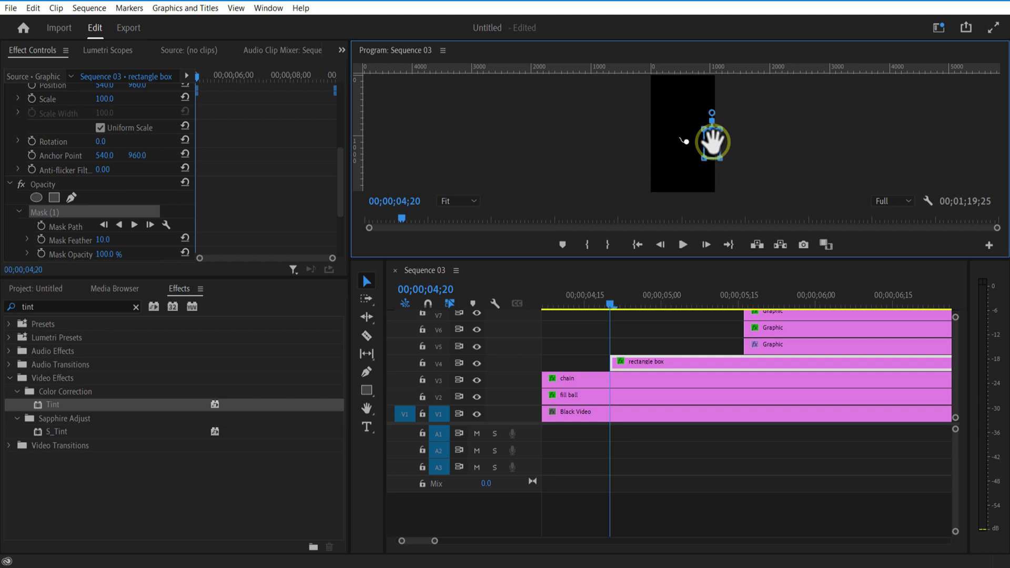
left_click(41, 226)
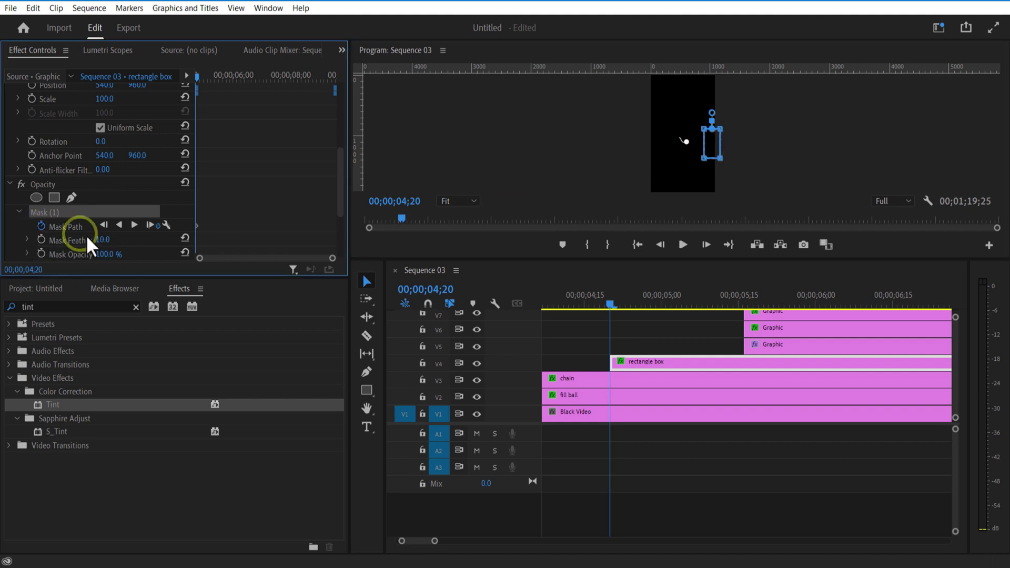
Reshape the rectangle box's mask at 00;00;04;25 so that it encloses the whole rectangle
left_click_drag(198, 77, 201, 78)
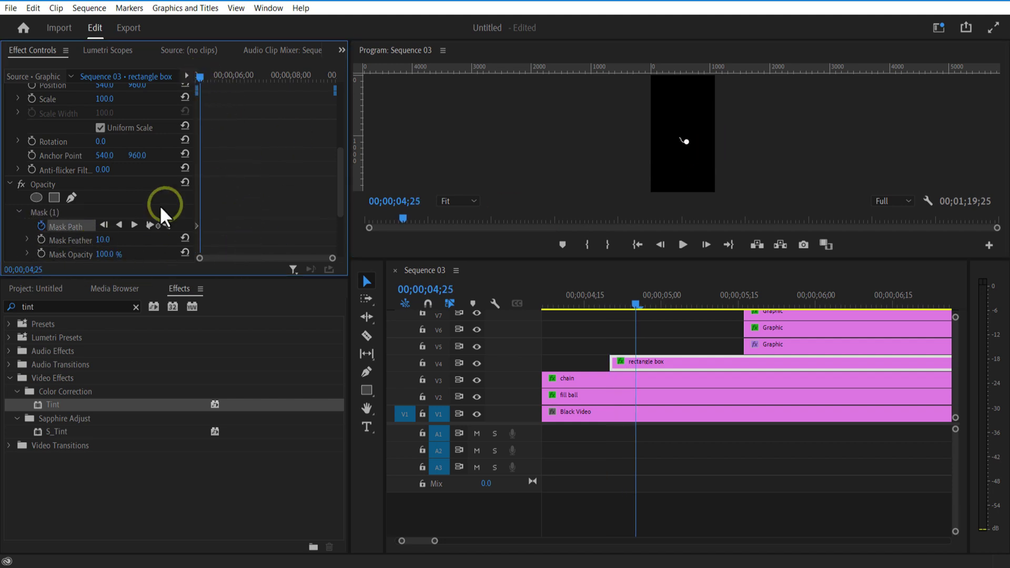
left_click(60, 214)
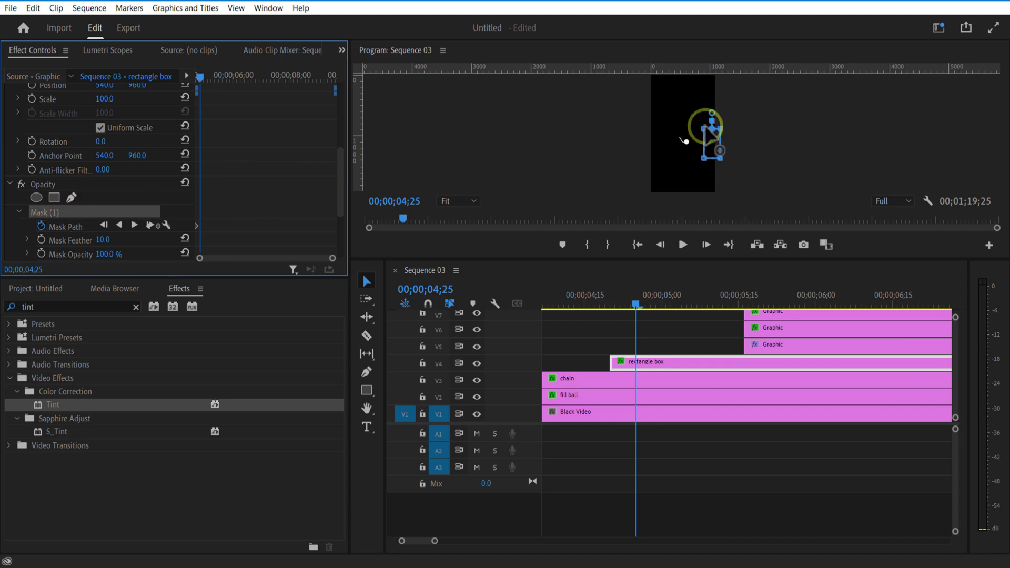
left_click_drag(708, 128, 657, 129)
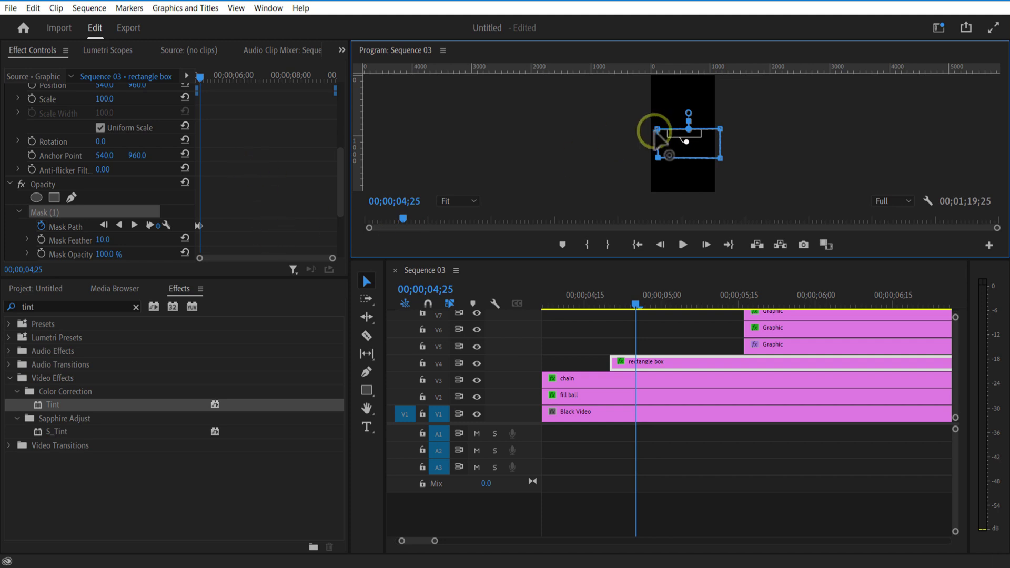
left_click_drag(657, 129, 663, 96)
left_click_drag(720, 129, 724, 101)
Play the rectangle's mask reveal from 00;00;04;20 to check the animation
left_click(609, 336)
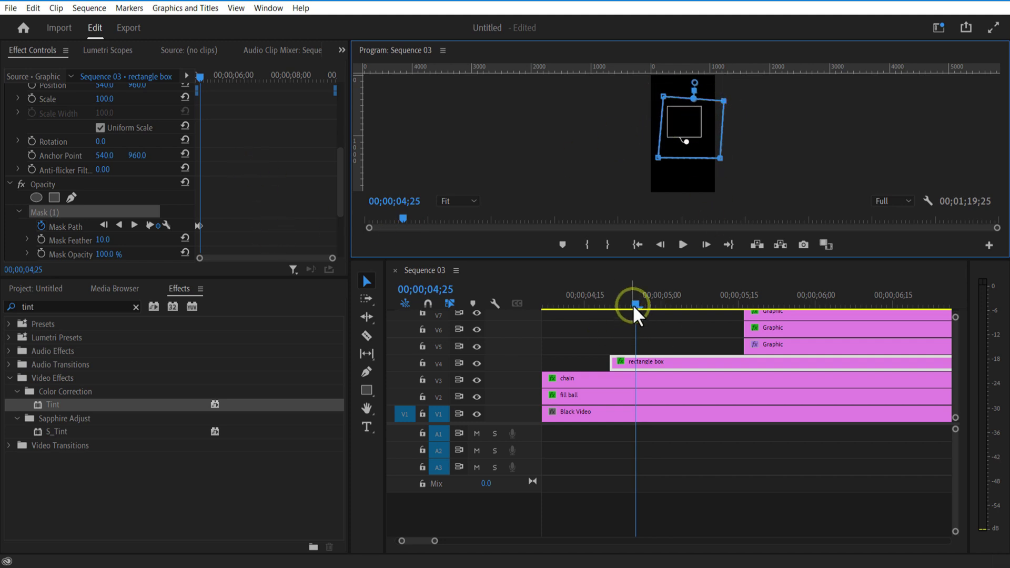
left_click_drag(634, 304, 609, 308)
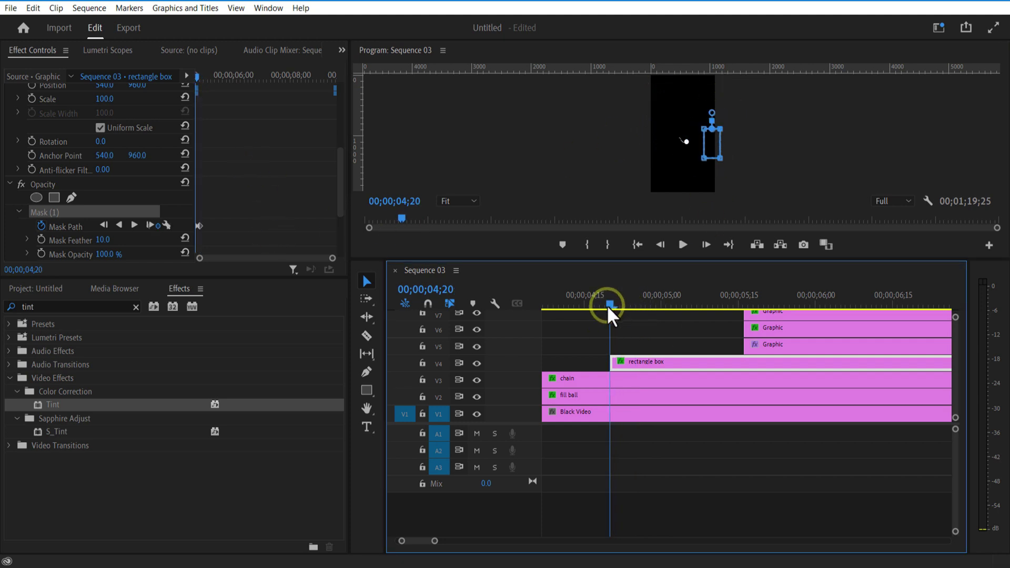
left_click(654, 331)
left_click(683, 246)
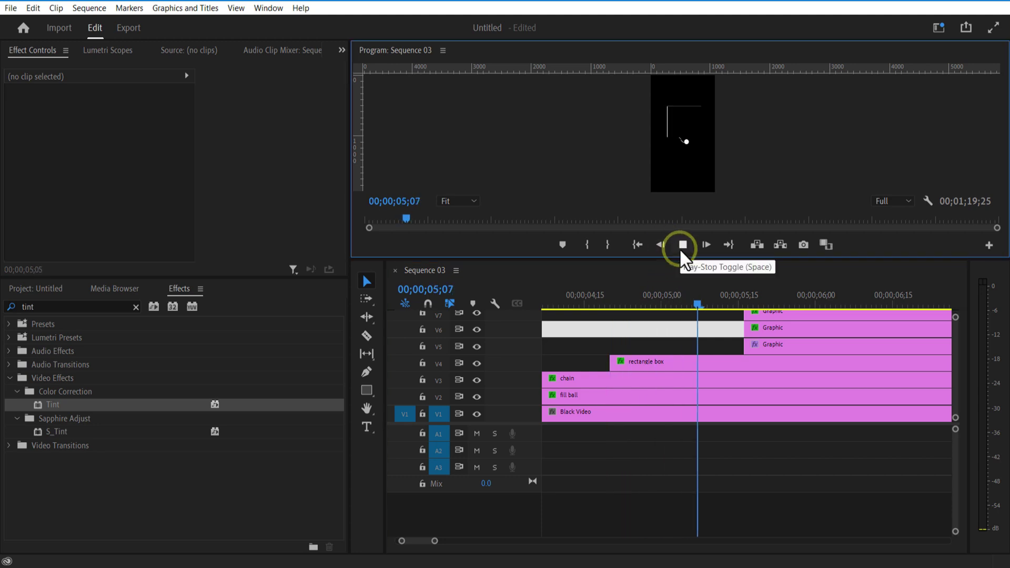
left_click(679, 247)
left_click(616, 301)
left_click_drag(615, 304, 606, 307)
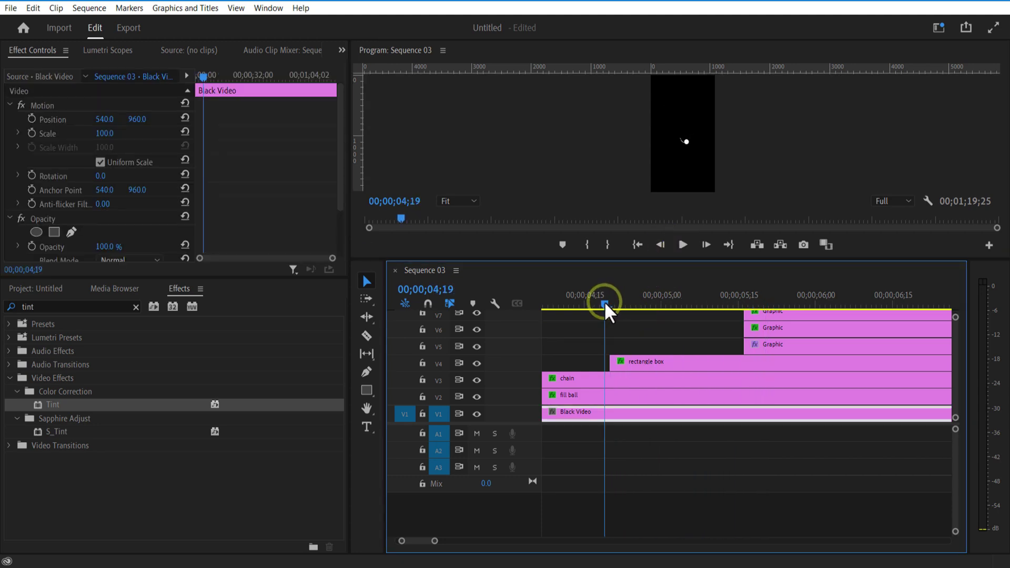
Move the four line clips to start at 00;00;04;24 and nest them as "lines"
right_click(664, 266)
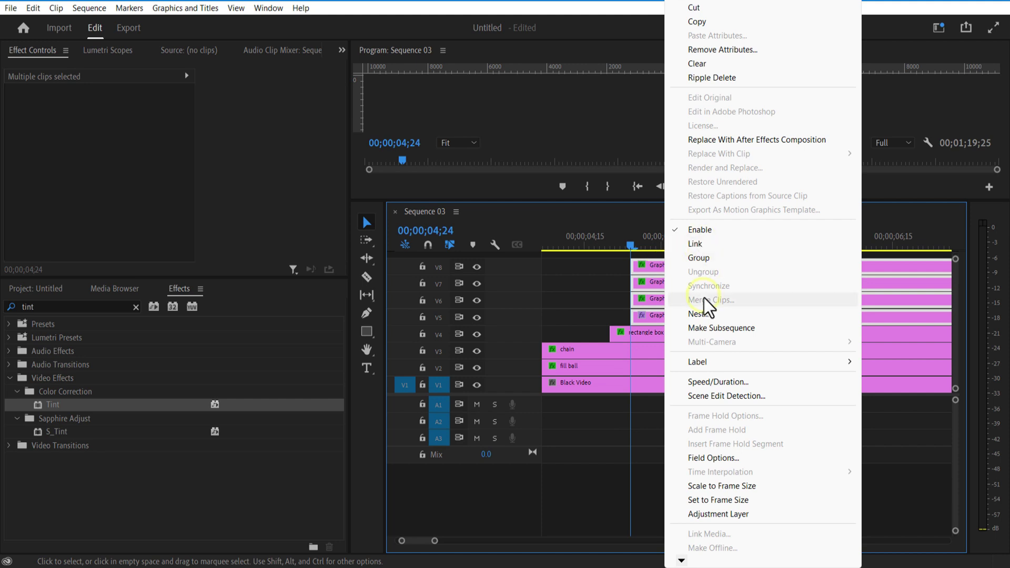
left_click(699, 314)
type("lines")
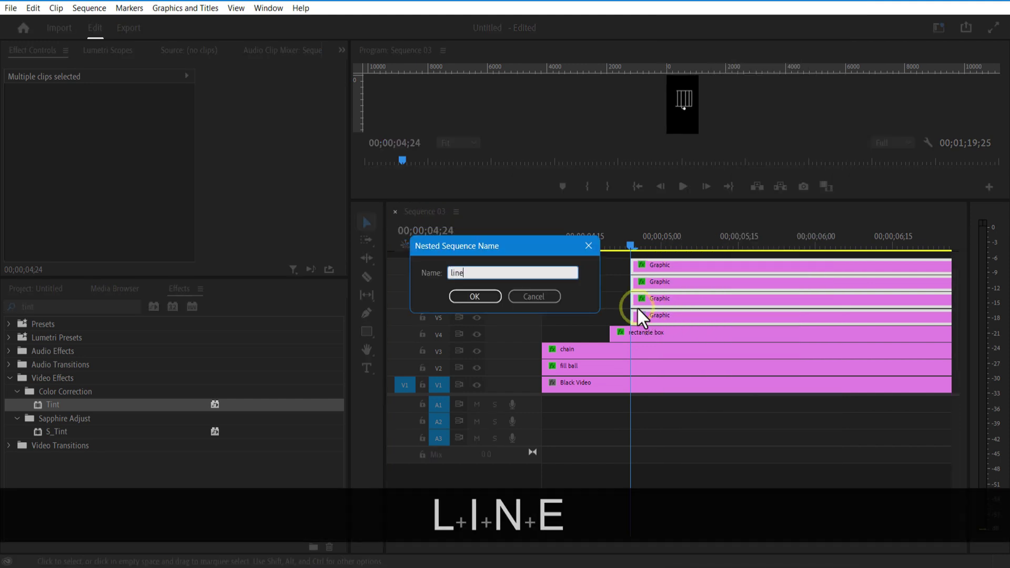
left_click(474, 296)
left_click(668, 318)
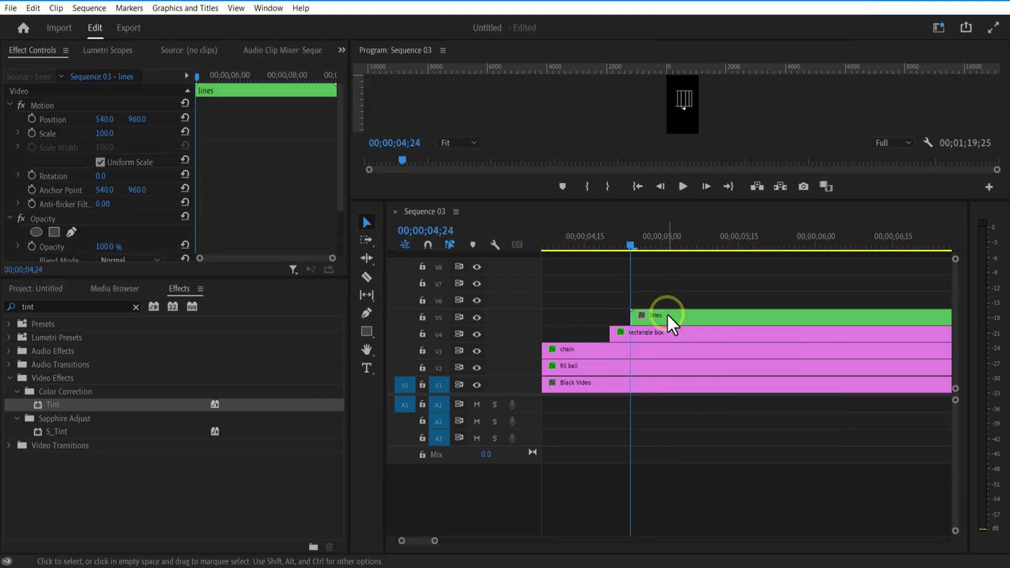
Add a four-point opacity mask to the lines clip above the vertical lines, and start Mask Path keyframing at 00;00;04;24
left_click_drag(668, 200, 661, 306)
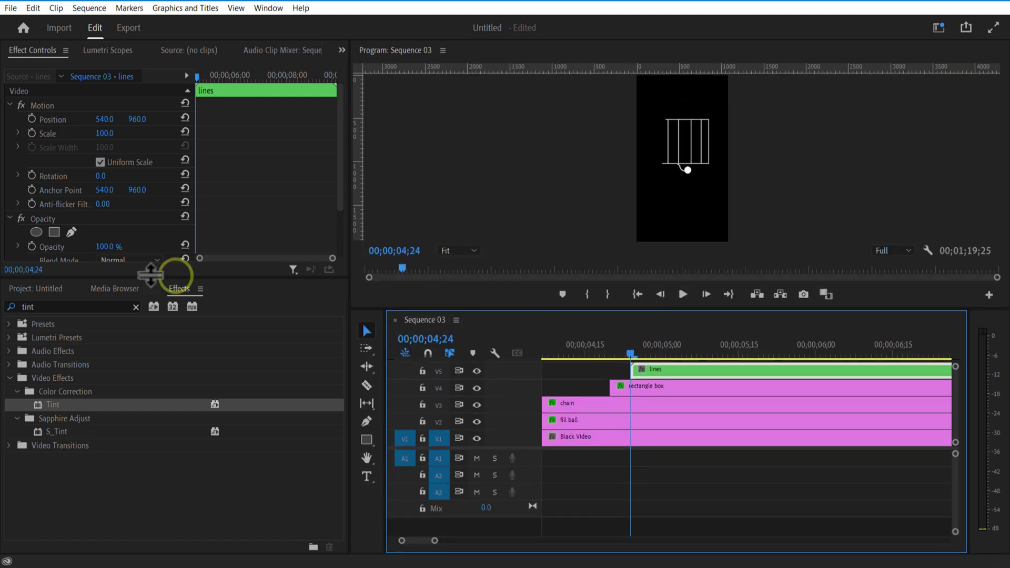
left_click(57, 231)
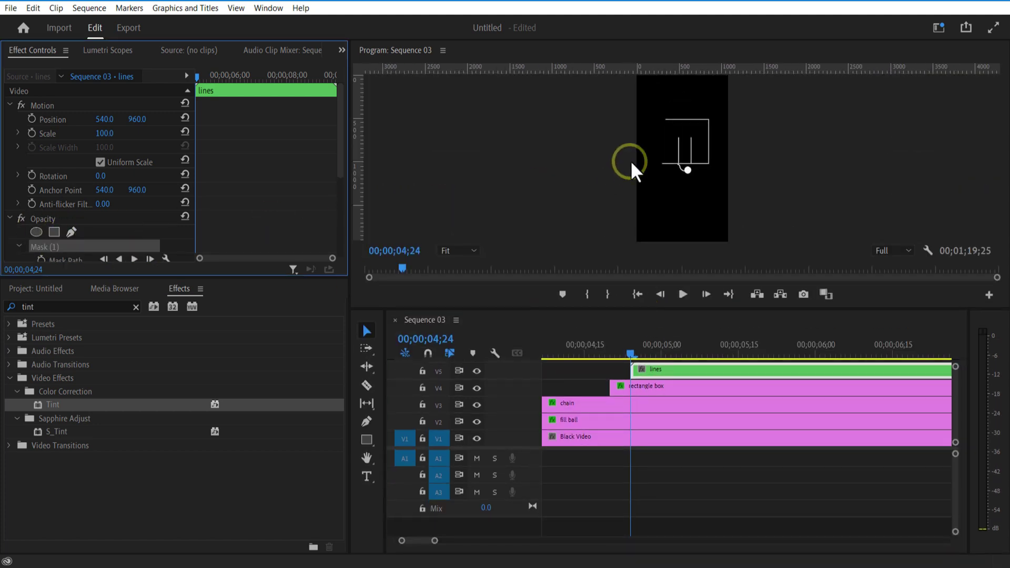
left_click_drag(671, 138, 636, 142)
left_click_drag(671, 179, 637, 183)
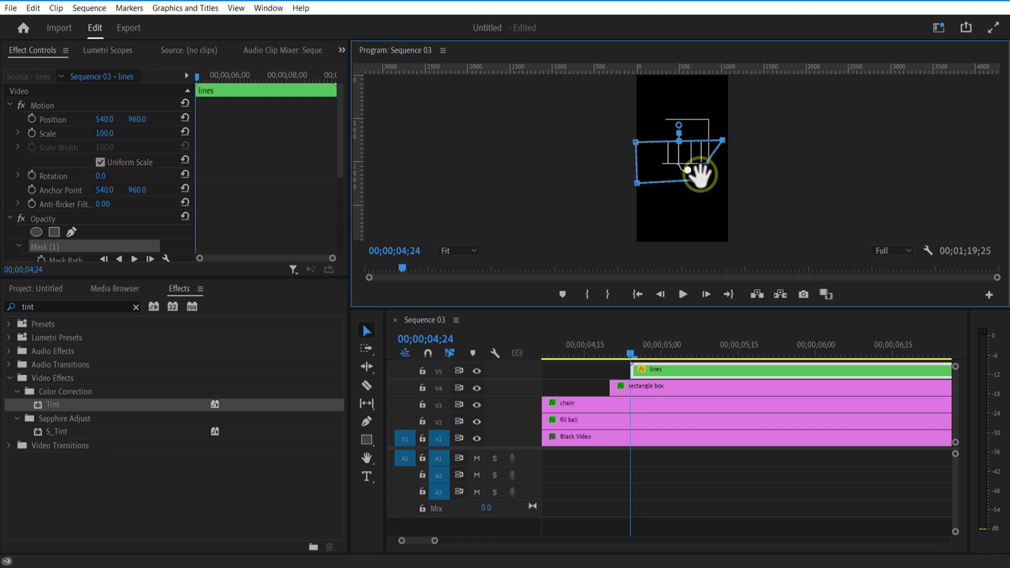
left_click_drag(688, 156, 685, 96)
left_click_drag(339, 160, 339, 182)
left_click(176, 212)
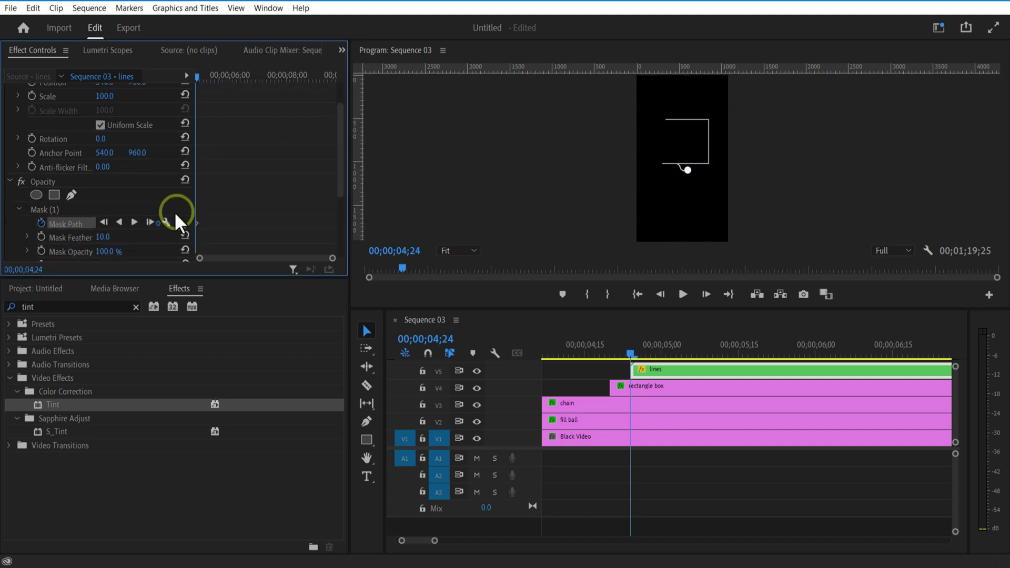
Move the lines clip's mask down at 00;00;05;00 to reveal the vertical lines inside the rectangle
left_click(200, 78)
left_click(45, 209)
left_click_drag(684, 91, 684, 129)
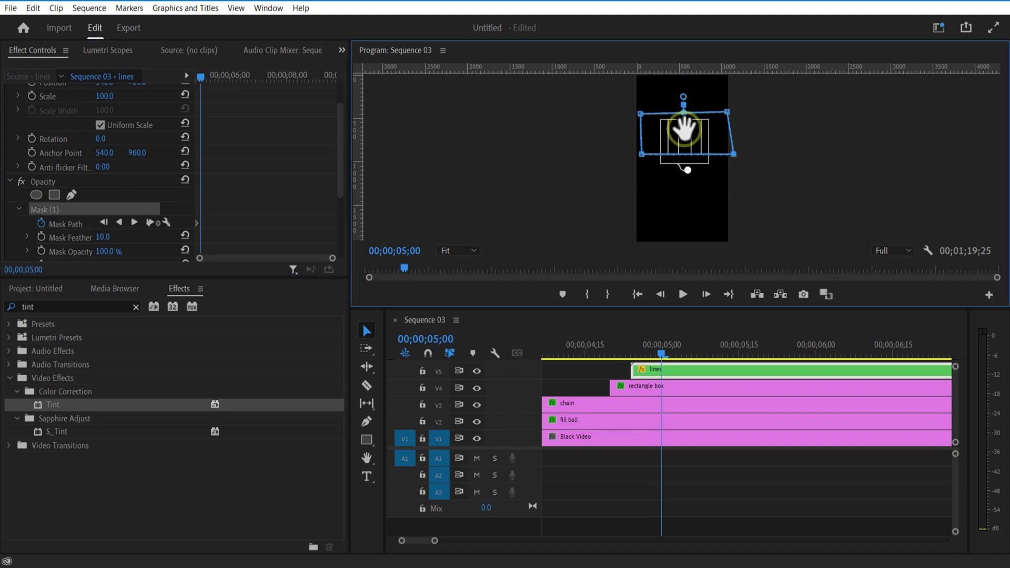
Play the rectangle and vertical line reveal from 00;00;04;20
left_click(609, 355)
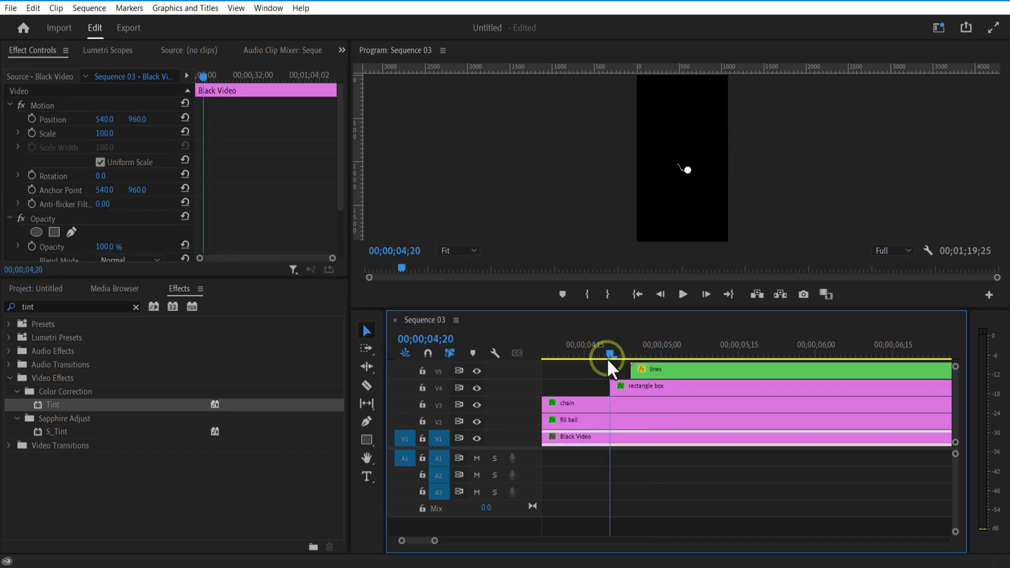
left_click(680, 294)
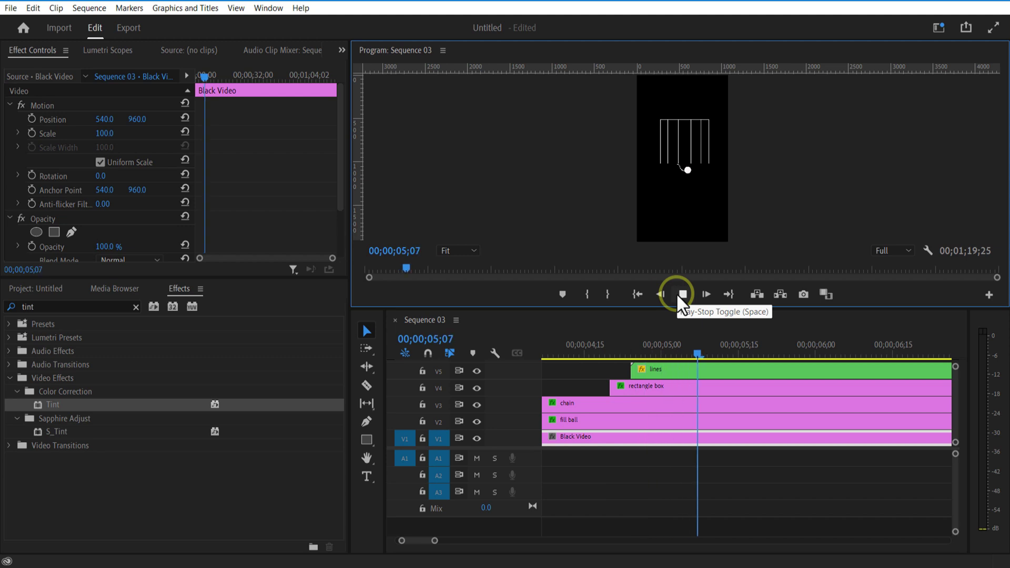
left_click(680, 294)
Split the lines, rectangle box, chain and fill ball clips at 00;00;05;02
left_click(632, 345)
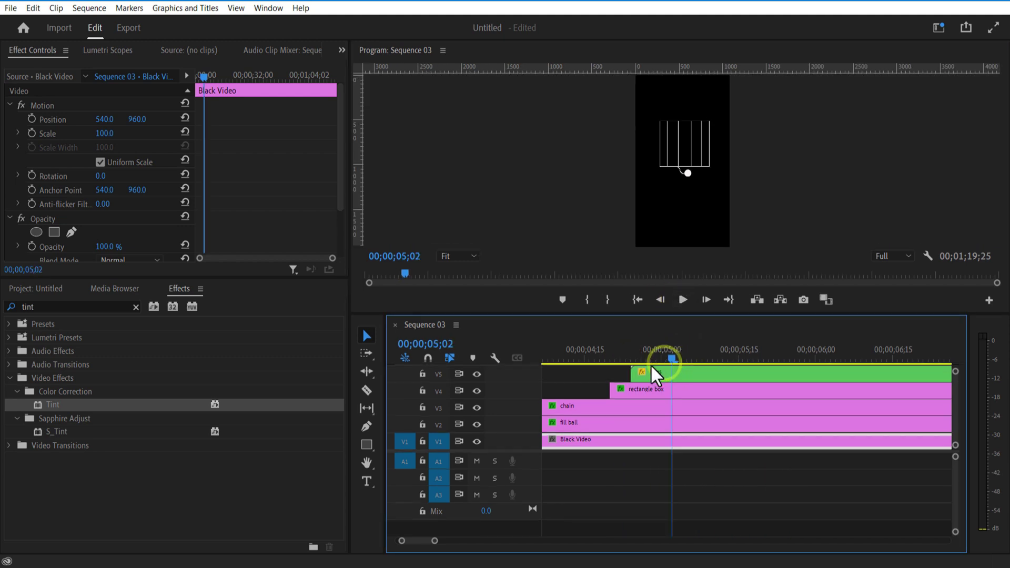
left_click(367, 390)
left_click(672, 373)
left_click(672, 390)
left_click(672, 407)
left_click(671, 423)
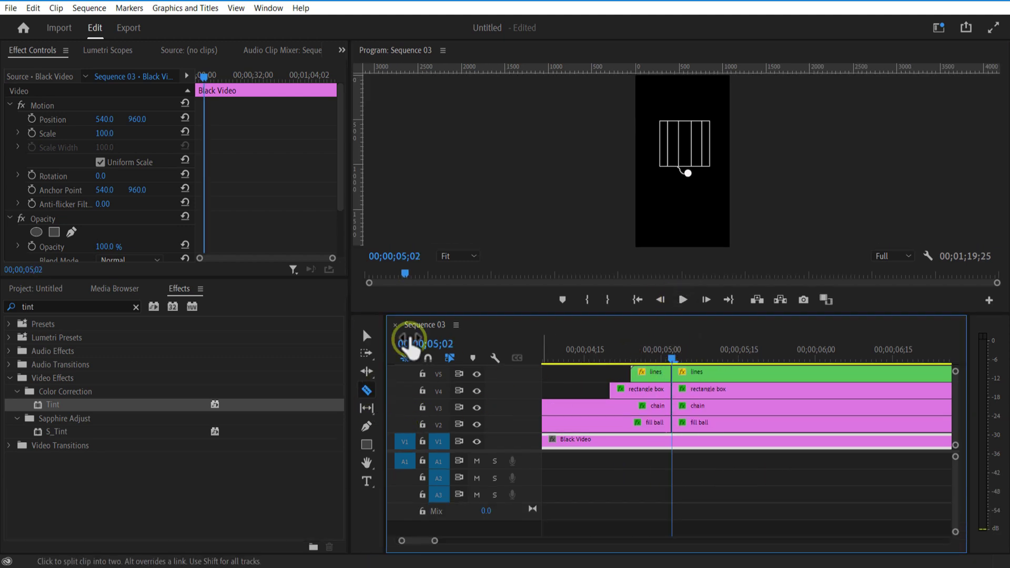
Delete the lines, rectangle box and chain segments after 00;00;05;02, keeping the fill ball segment
left_click(367, 335)
left_click(700, 406)
key("Delete")
Nest the lines, rectangle box, chain and fill ball segments before 00;00;05;02 as "3rd part" and select the remaining fill ball clip
key("minus")
left_click_drag(699, 374, 729, 421)
right_click(729, 422)
left_click(666, 370)
type("3rd part")
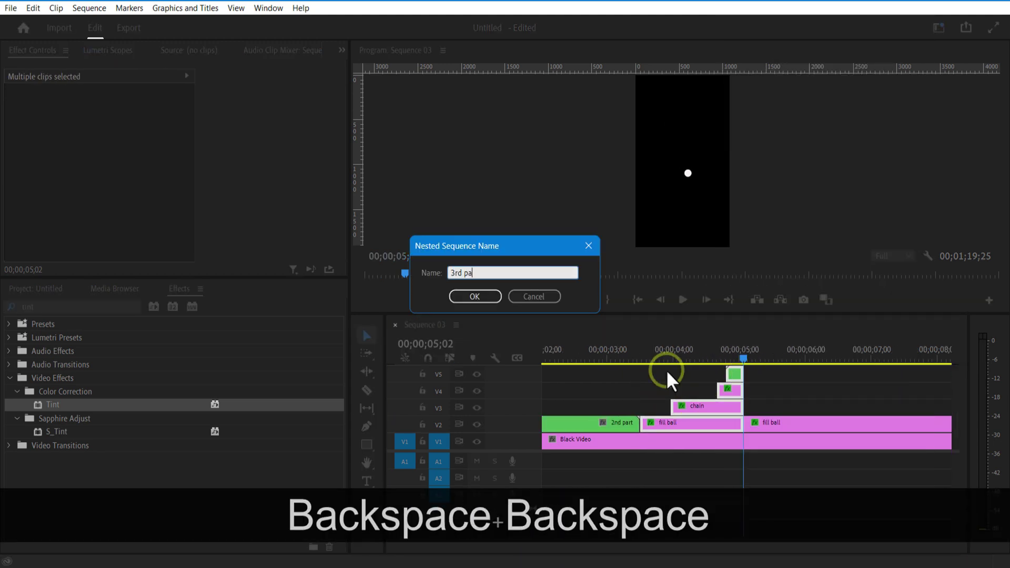
key("Return")
left_click(765, 425)
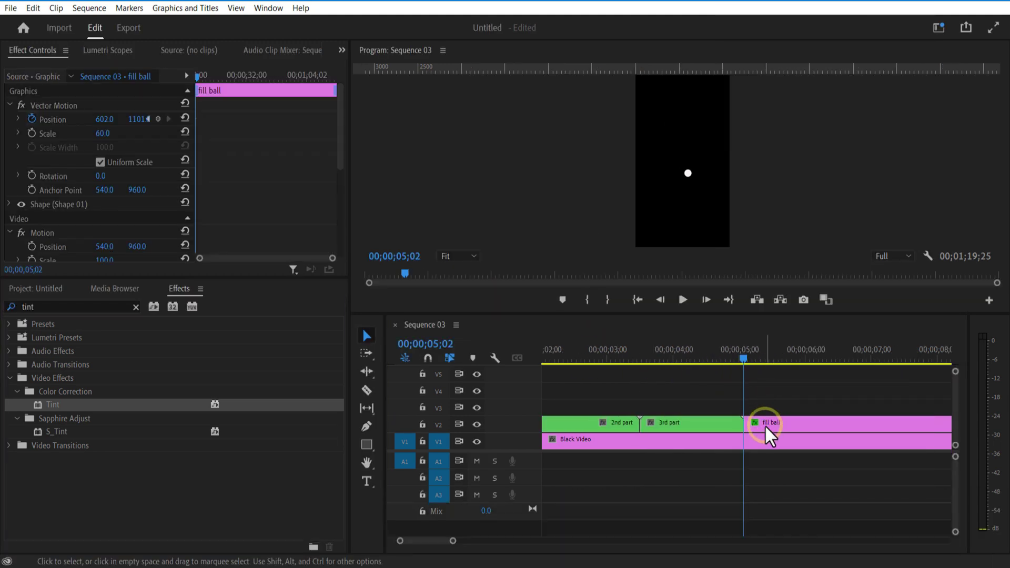
Remove the position keyframes from the fill ball clip that follows the 3rd part
left_click(33, 119)
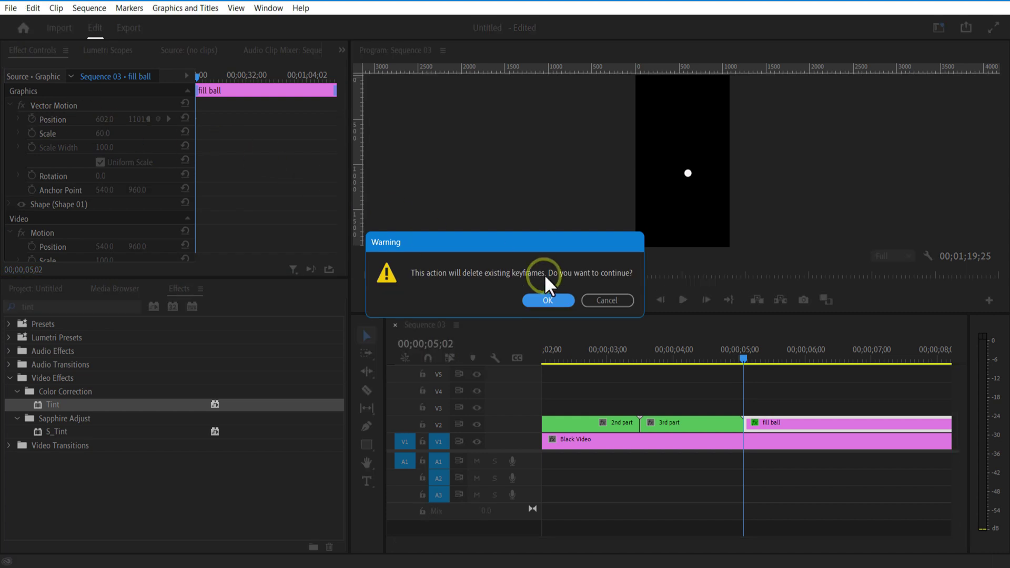
left_click(548, 300)
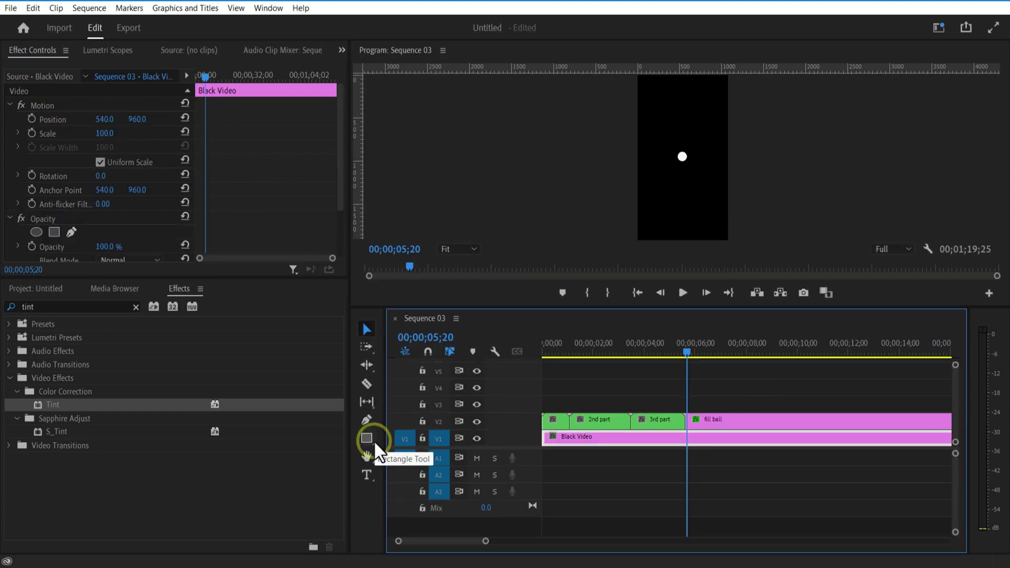
Draw an unfilled ellipse ring around the ball at 00;00;05;20 on a new track and open its shape settings
left_click(371, 436)
left_click(422, 451)
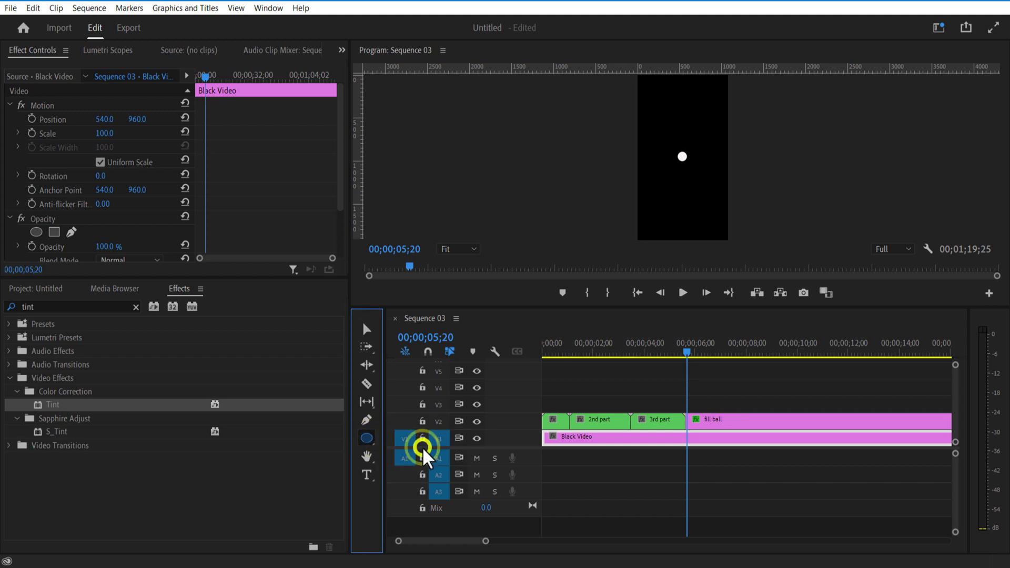
left_click_drag(673, 152, 694, 168)
key("ctrl+z")
left_click_drag(738, 408, 734, 412)
left_click(9, 204)
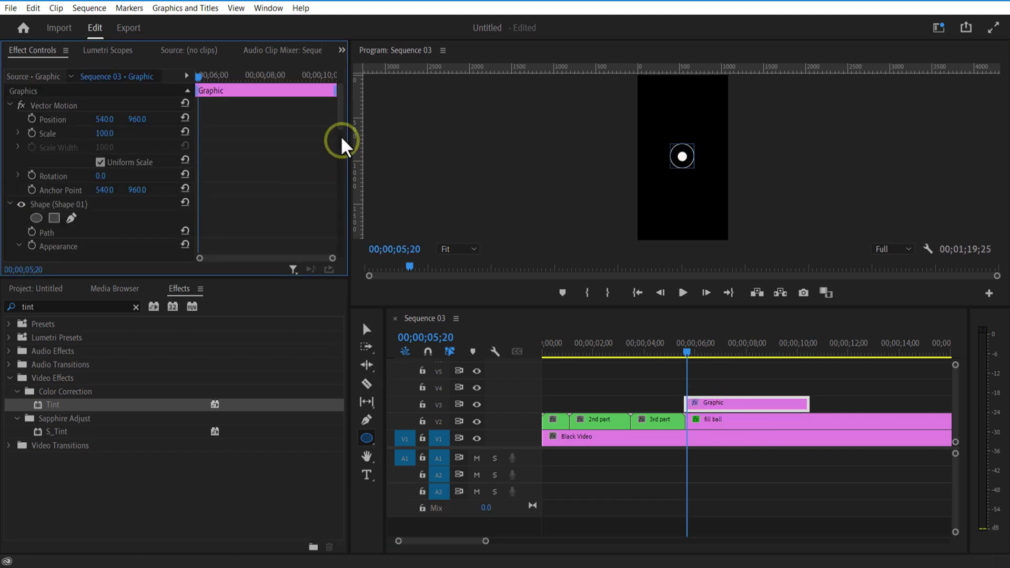
mouse_move(341, 138)
left_mouse_down()
mouse_move(341, 157)
mouse_move(341, 131)
left_mouse_up()
Apply the Venetian Blinds video effect to the ring clip and set its transition completion to 60%
left_click(71, 306)
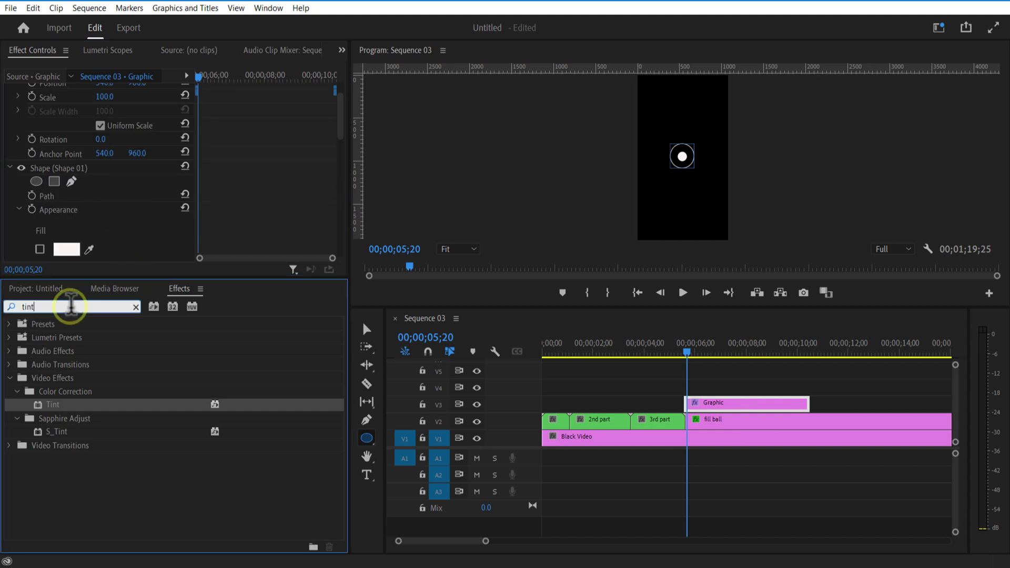
type("venet")
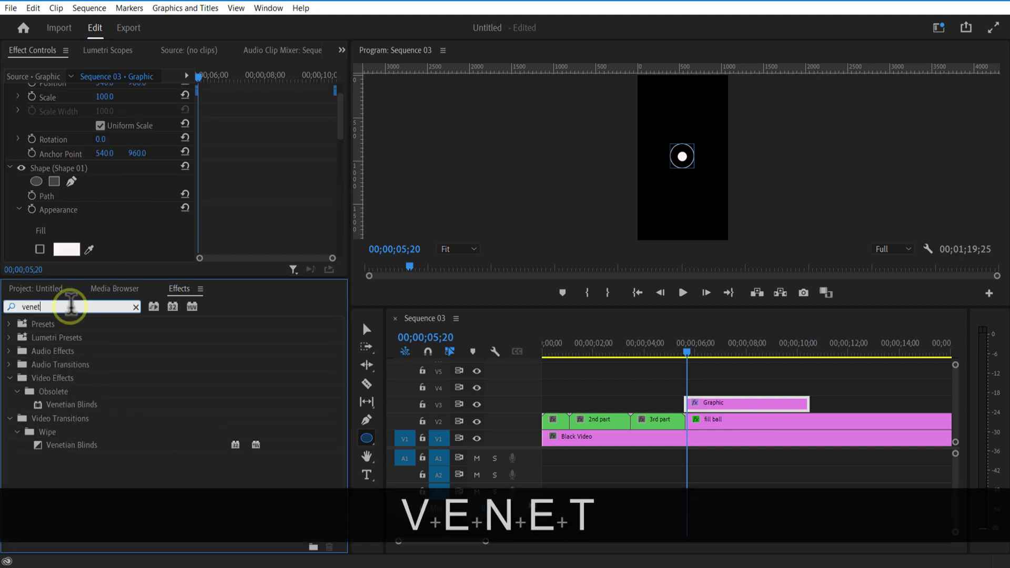
left_click_drag(80, 412, 694, 405)
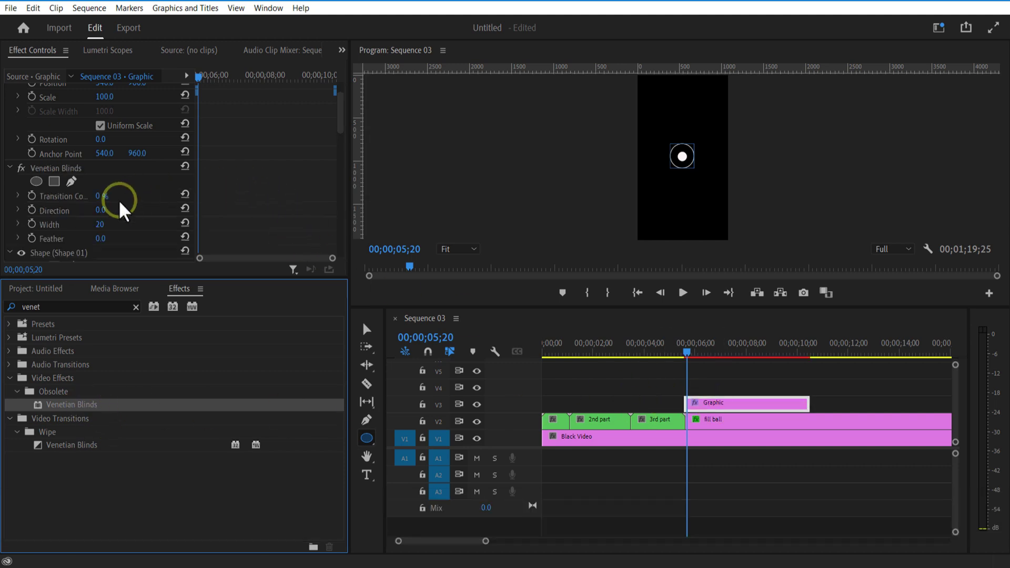
left_click_drag(96, 196, 100, 196)
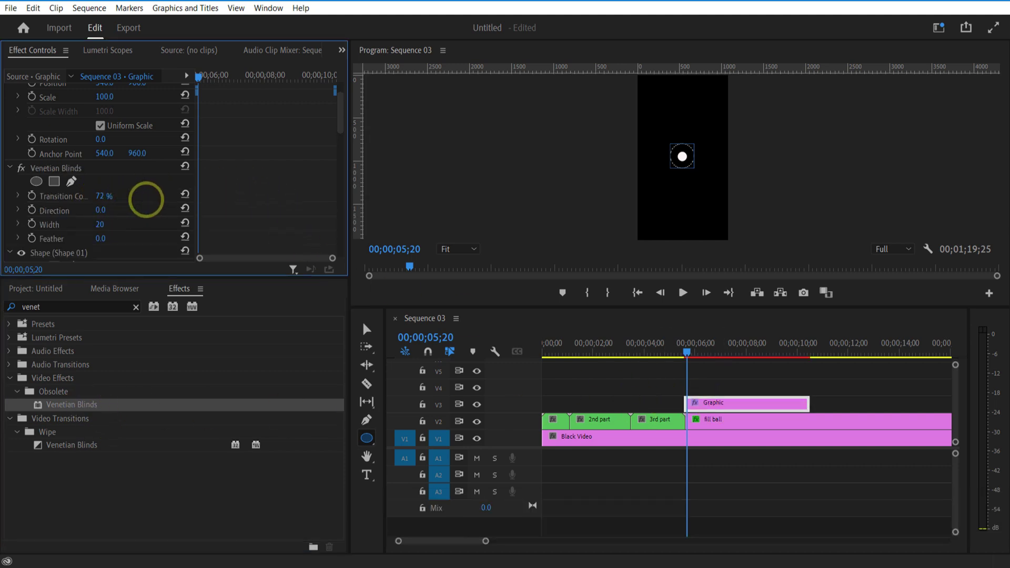
key("v")
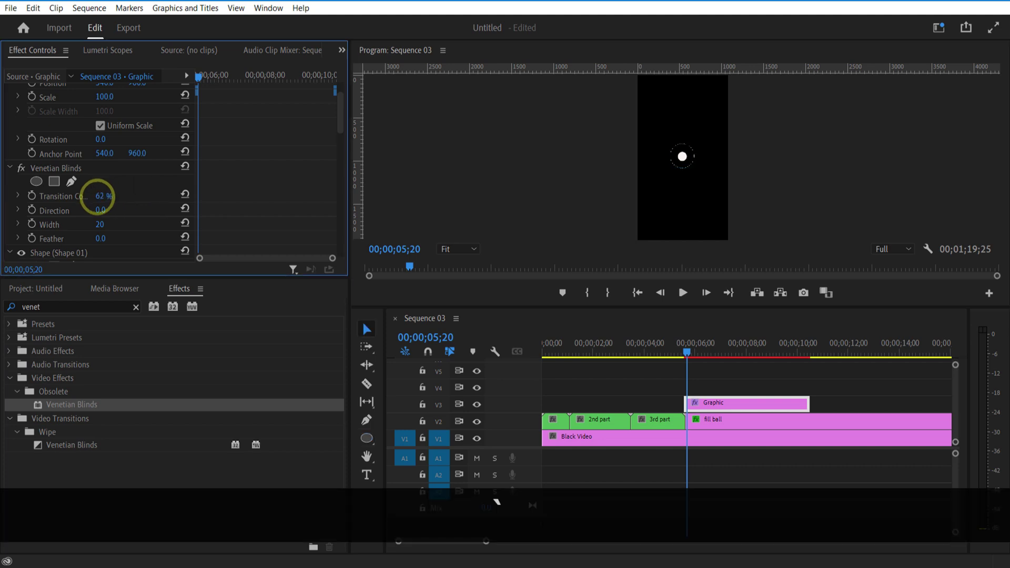
left_click_drag(101, 196, 97, 197)
scroll(141, 188, "up", 2)
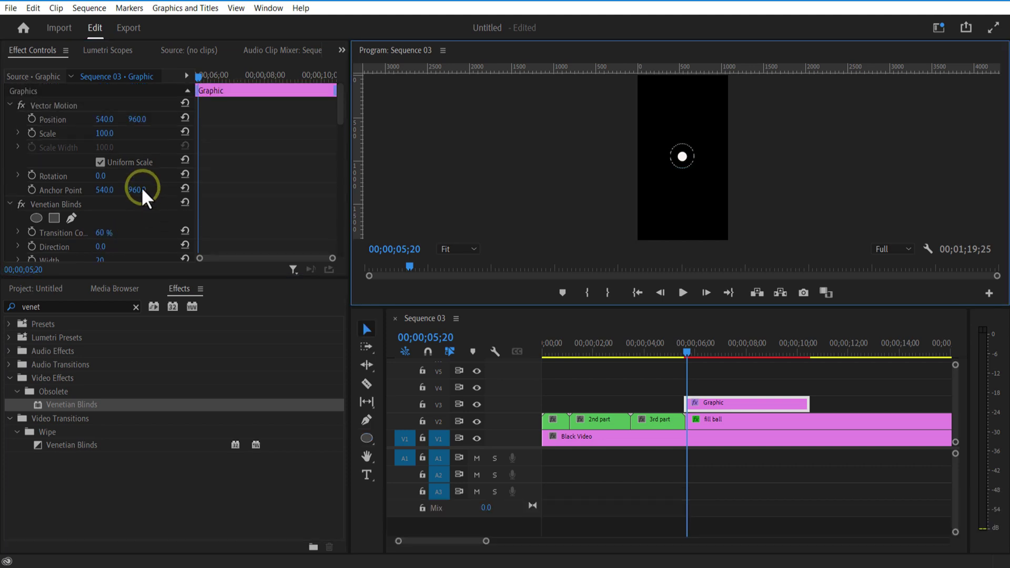
Keyframe the ring's rotation from 0° at 00;00;05;20 to one full turn (1x0.0°) at 00;00;06;12
left_click(38, 174)
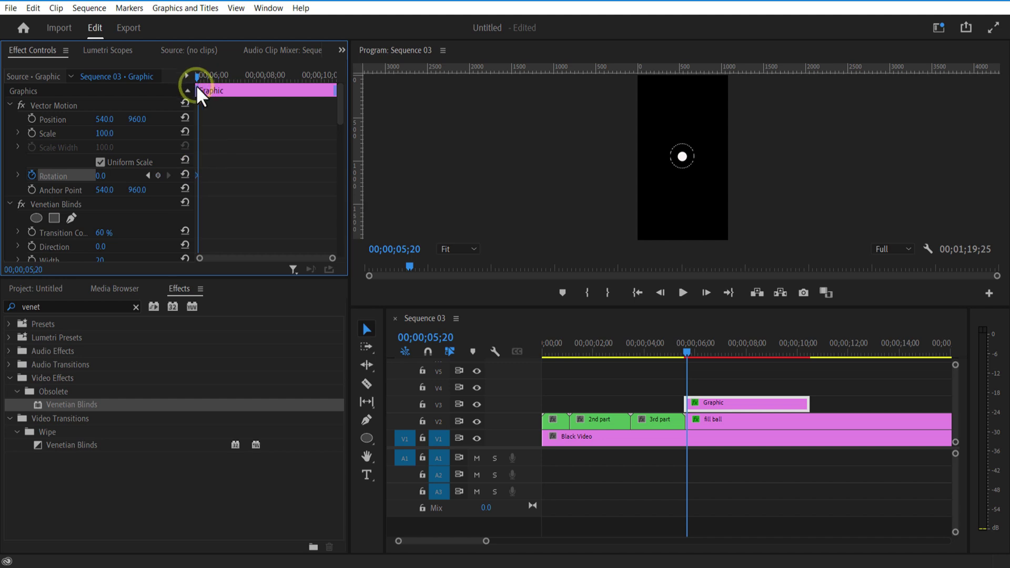
left_click_drag(198, 85, 218, 93)
left_click_drag(100, 176, 316, 177)
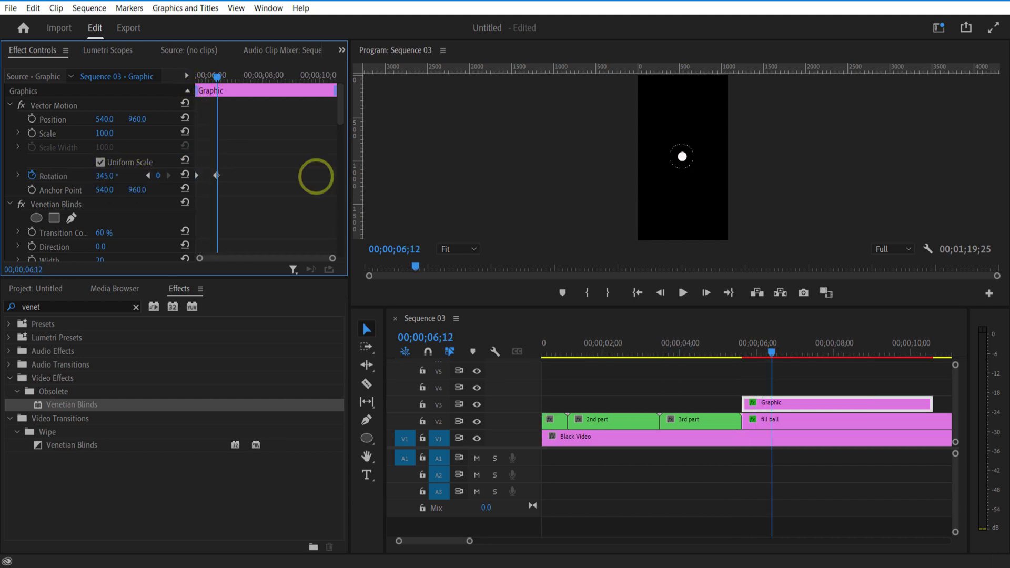
left_click(108, 176)
type("1x0")
key("Return")
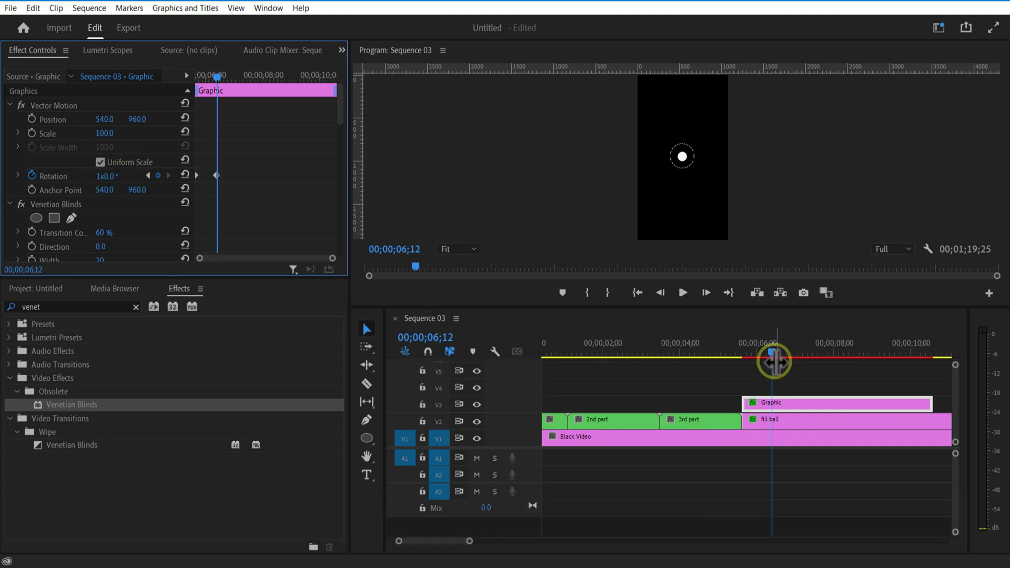
Keyframe the ring's anchor point from 540, 960 at 00;00;05;19 to a slightly shifted value at 00;00;06;12
left_click_drag(773, 353, 744, 362)
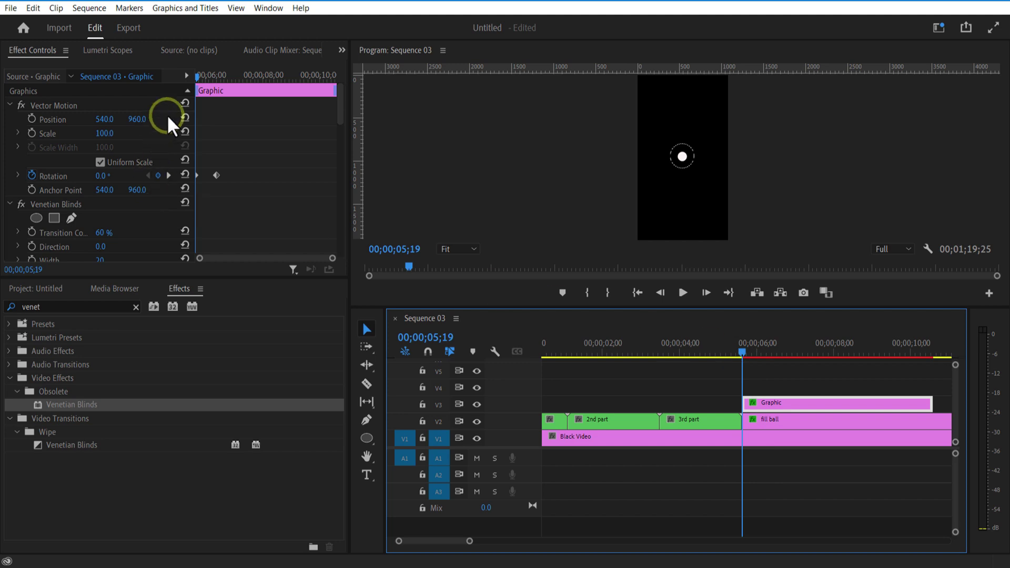
left_click(31, 190)
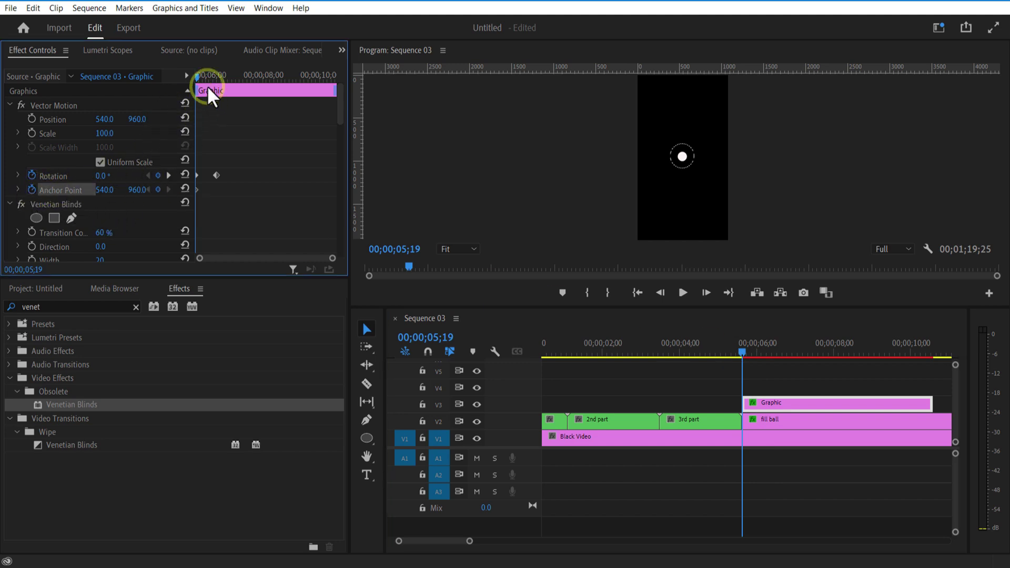
left_click_drag(200, 78, 217, 85)
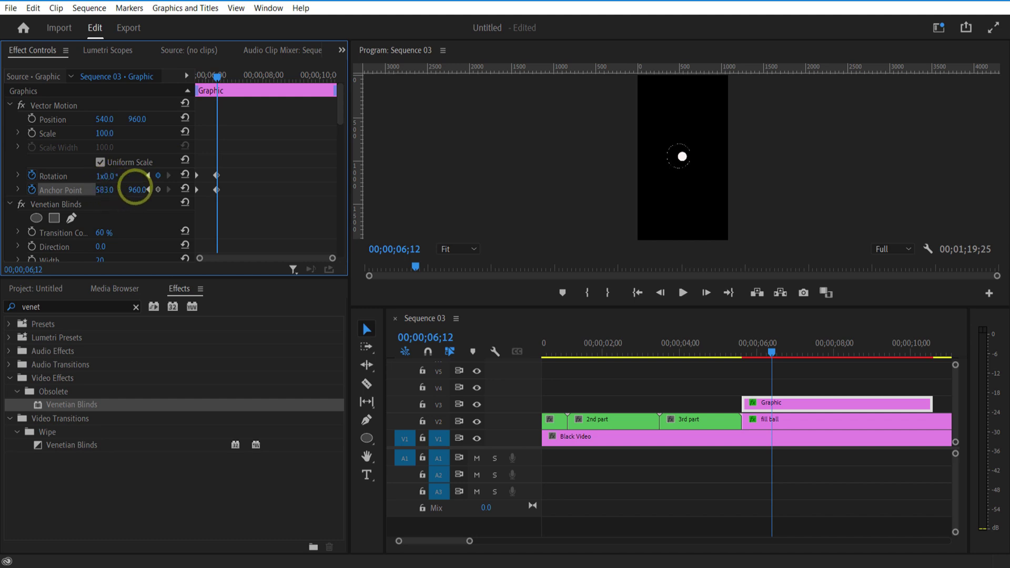
left_click(148, 190)
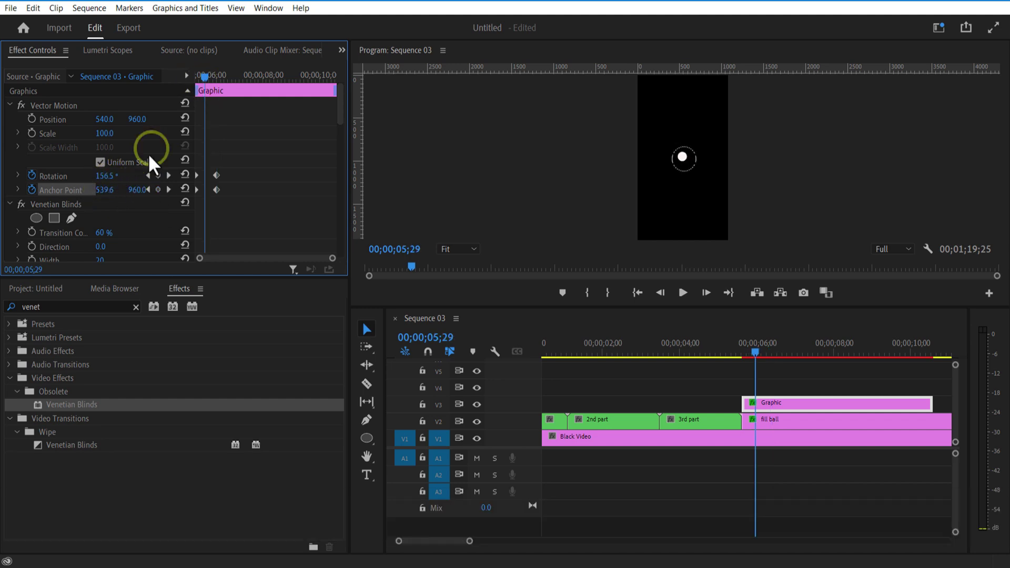
left_click(210, 77)
left_click_drag(104, 189, 119, 189)
left_click(197, 76)
Move the ring's last rotation keyframe to the clip's end and keyframe the anchor point to about 519, 923 at 00;00;08;13
left_click_drag(216, 175, 335, 176)
left_click(683, 292)
left_click_drag(210, 190, 280, 189)
left_click_drag(197, 77, 200, 89)
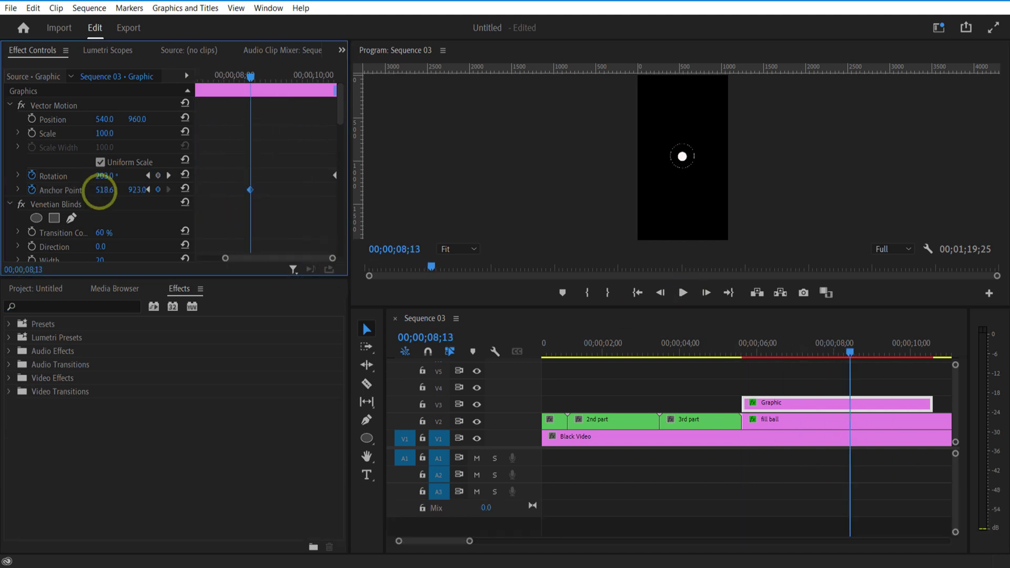
left_click(287, 91)
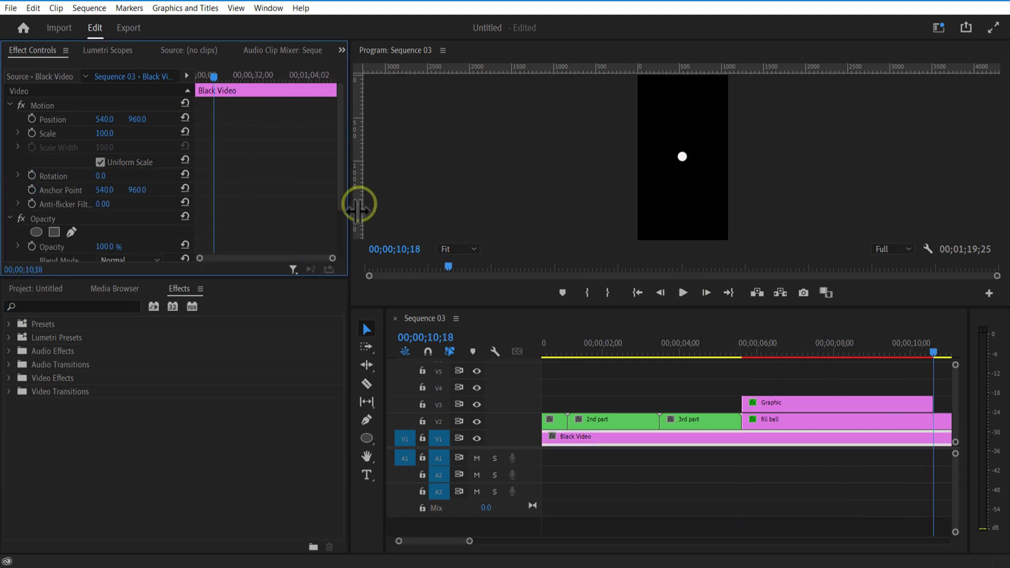
Duplicate the ring clip onto V4 and apply the Basic 3D effect to the copy
left_click(786, 401)
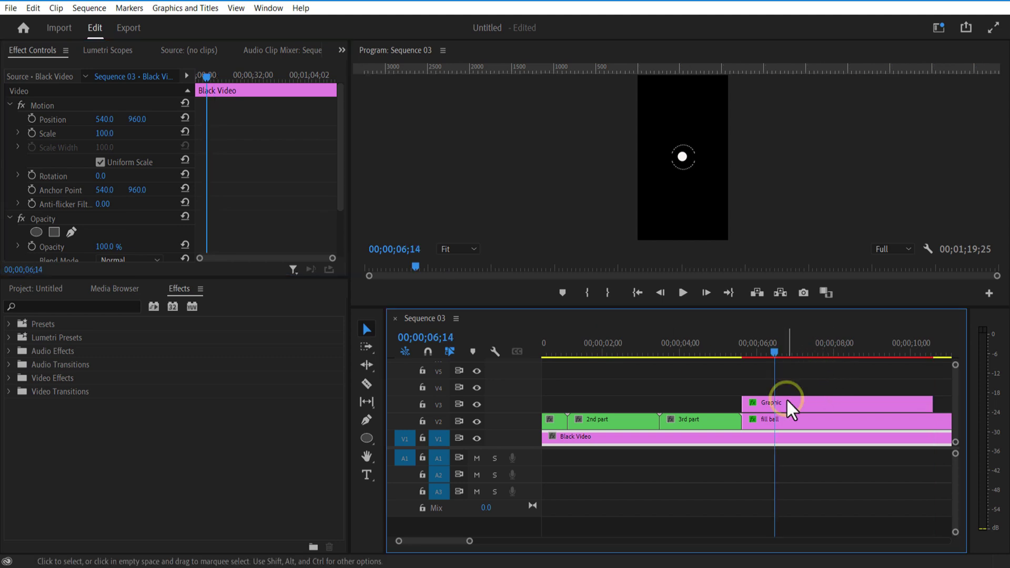
left_click_drag(786, 399, 800, 387)
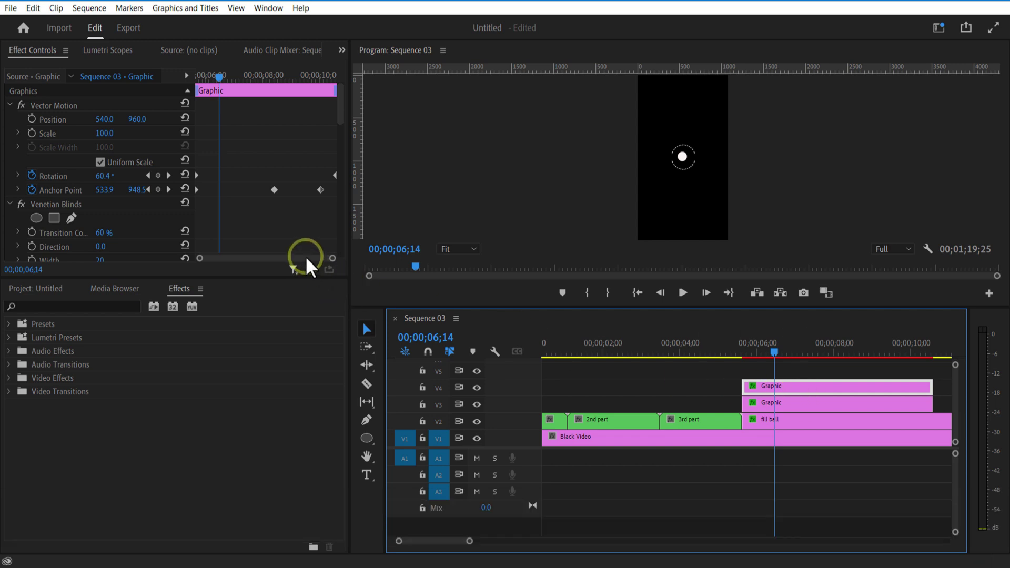
left_click(64, 304)
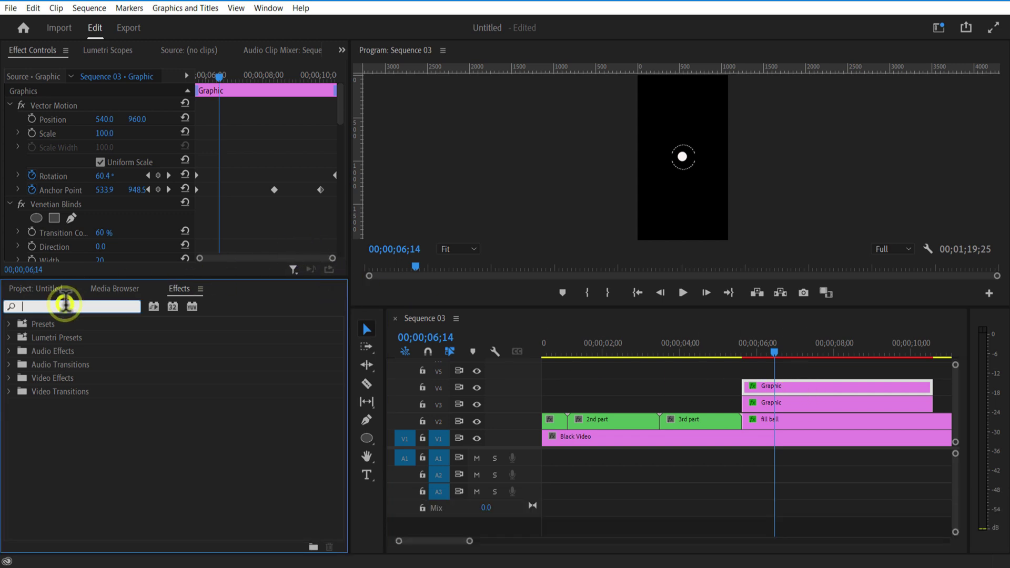
type("3d")
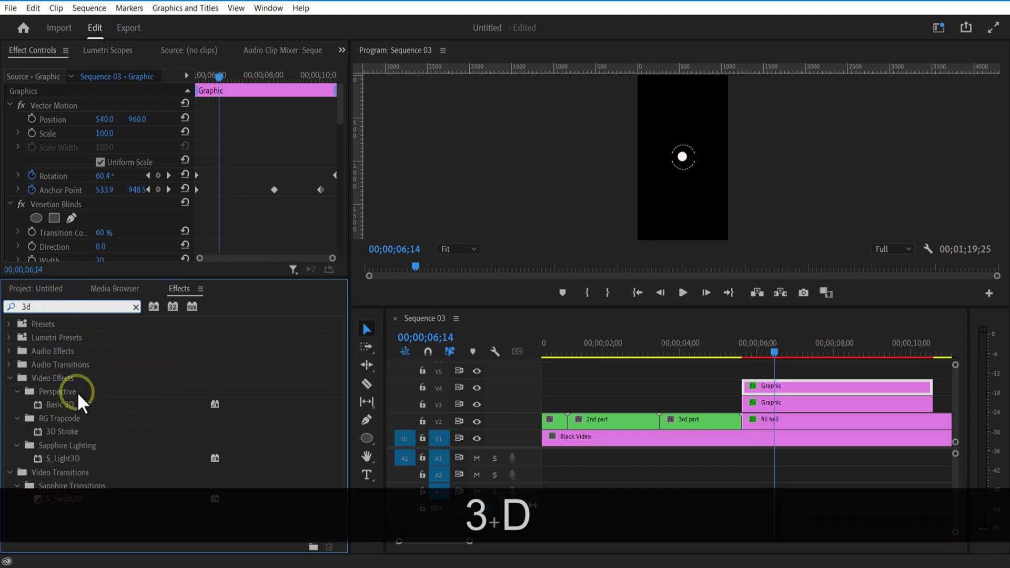
left_click(60, 402)
left_click_drag(69, 414, 770, 390)
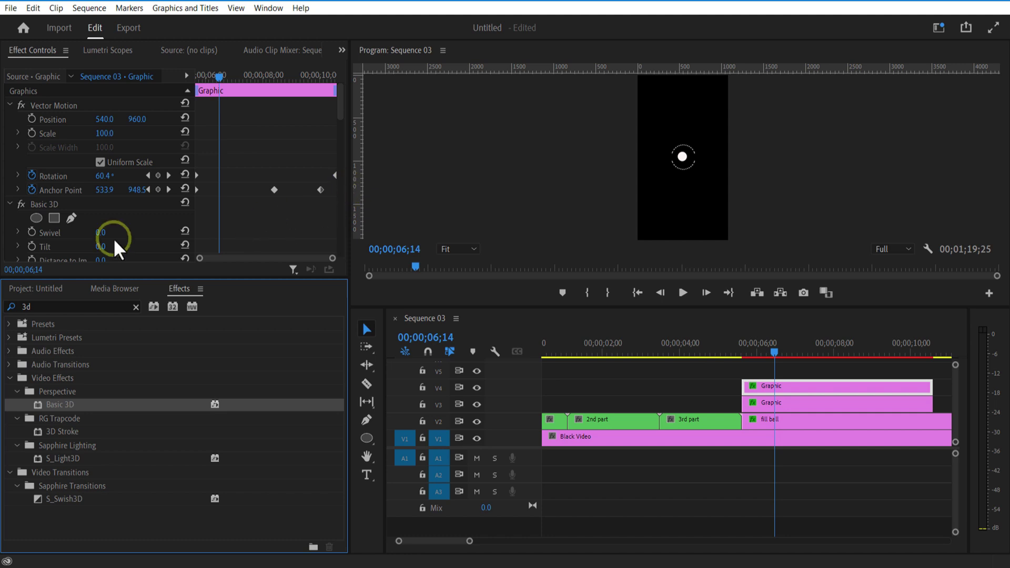
Set the ring copy's Basic 3D swivel to -24°, tilt to 74° and distance to image to -16
left_click_drag(98, 233, 148, 240)
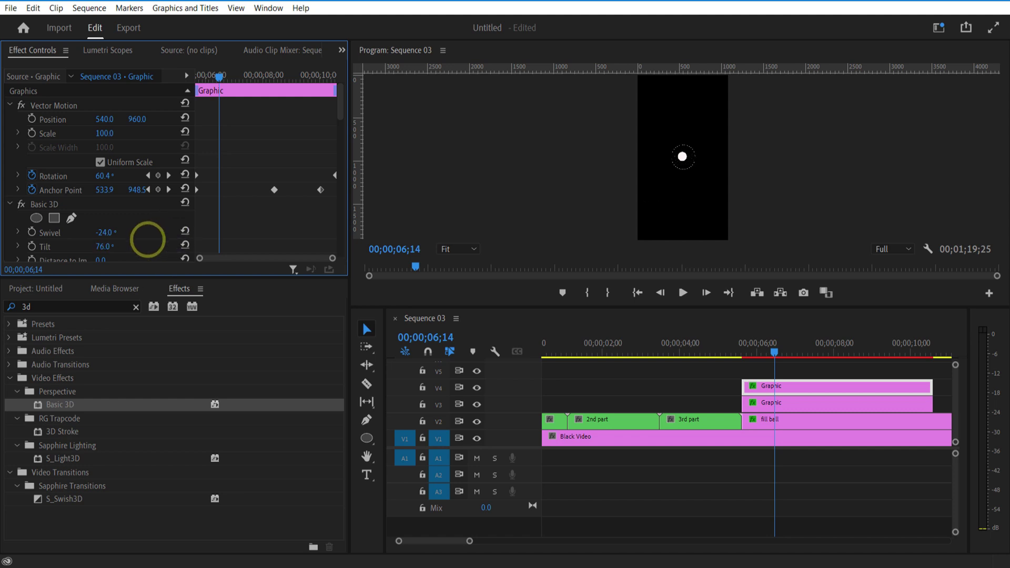
key("grave")
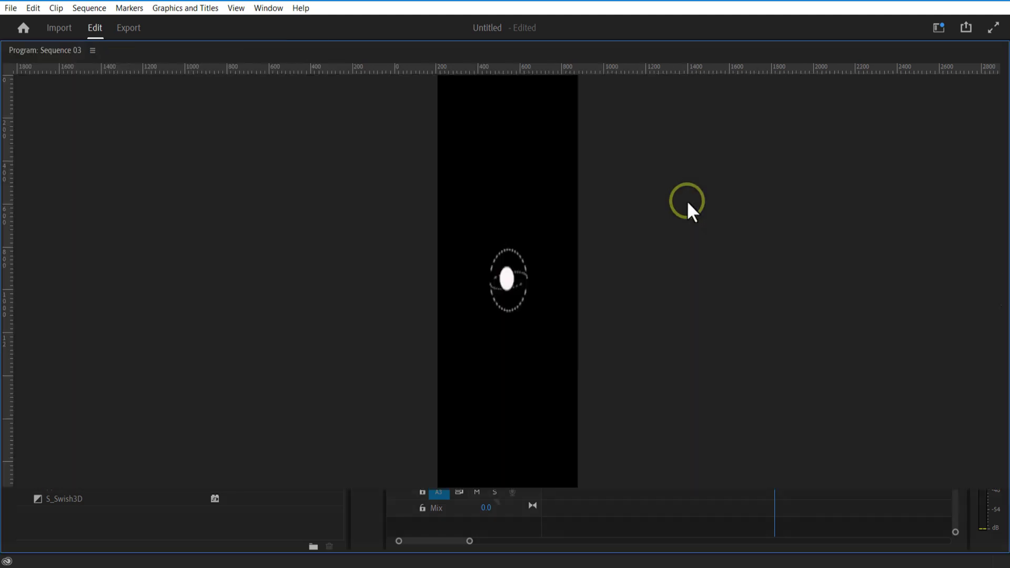
key("grave")
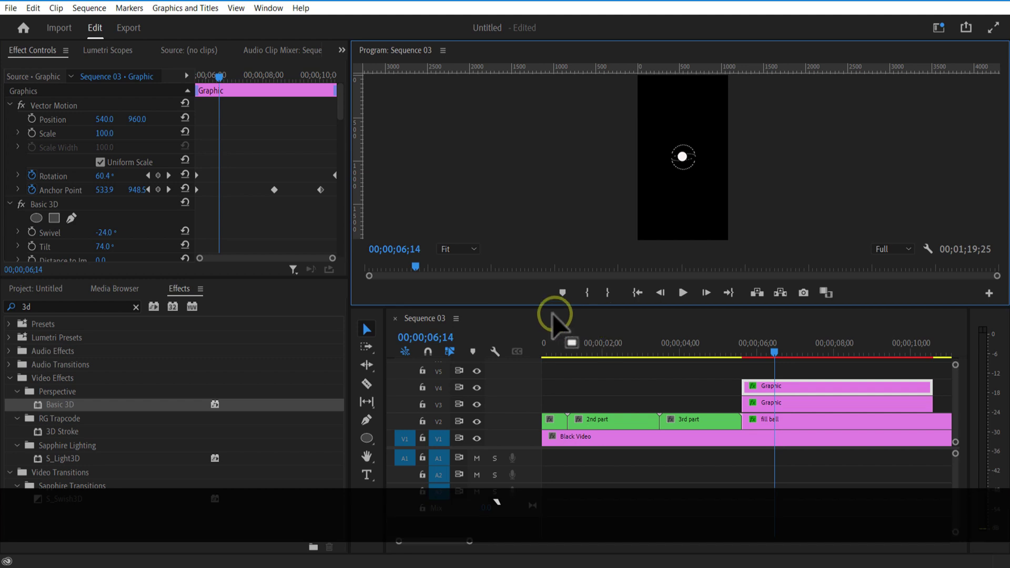
left_click_drag(123, 245, 88, 246)
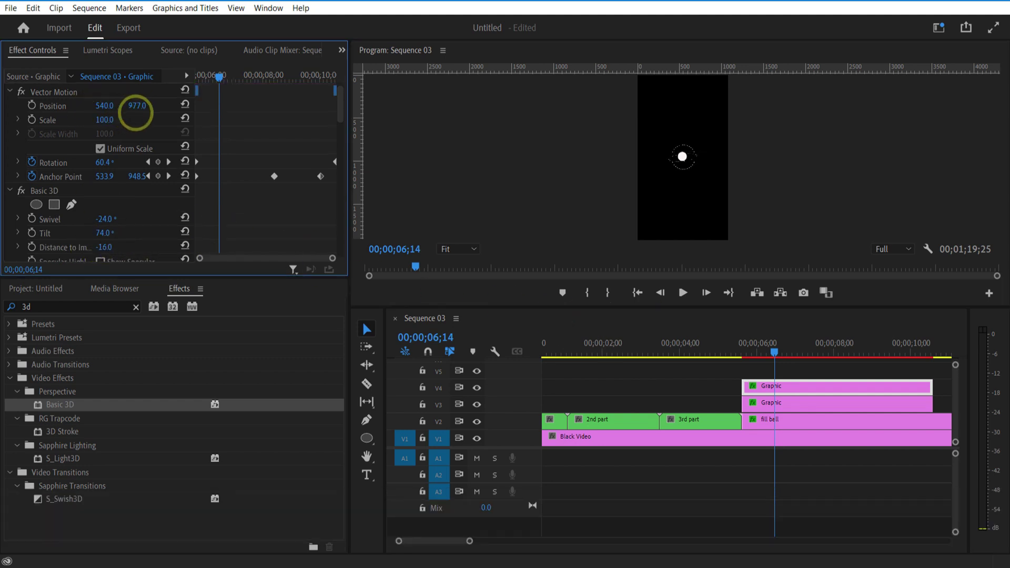
mouse_move(772, 389)
left_mouse_down()
mouse_move(805, 409)
mouse_move(768, 408)
left_mouse_up()
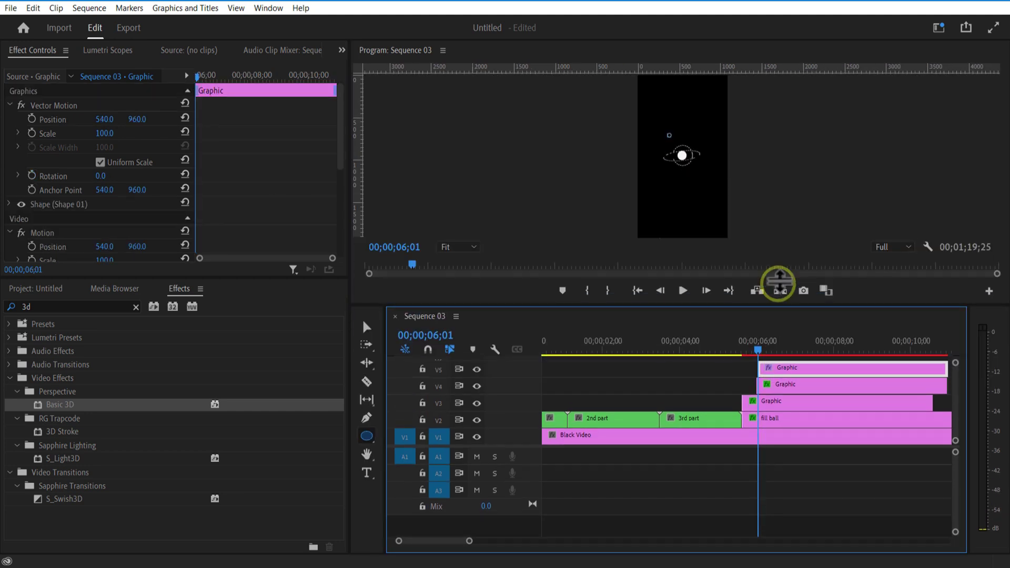
Duplicate the small circle clip on V5 onto tracks V6 to V9, starting at 00;00;06;01
left_click_drag(780, 282, 780, 234)
left_click_drag(781, 334, 781, 317, "alt")
left_click_drag(781, 317, 780, 303, "alt")
left_click_drag(780, 235, 780, 193)
left_click_drag(779, 279, 772, 248, "alt")
Reposition the small circles on V5, V6 and V7 so they are spread around the ball and its rings
left_click(781, 314)
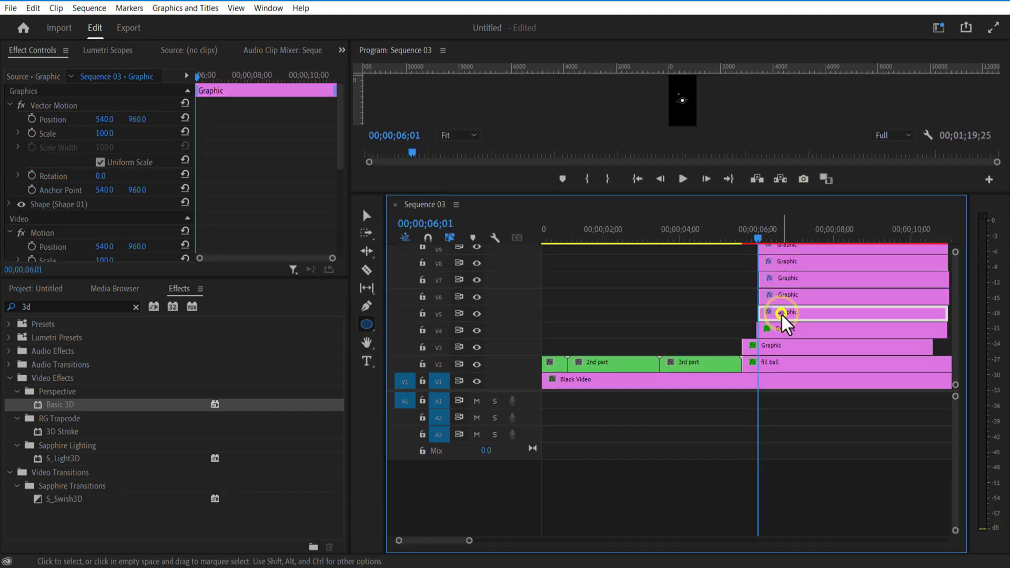
left_click_drag(774, 198, 775, 267)
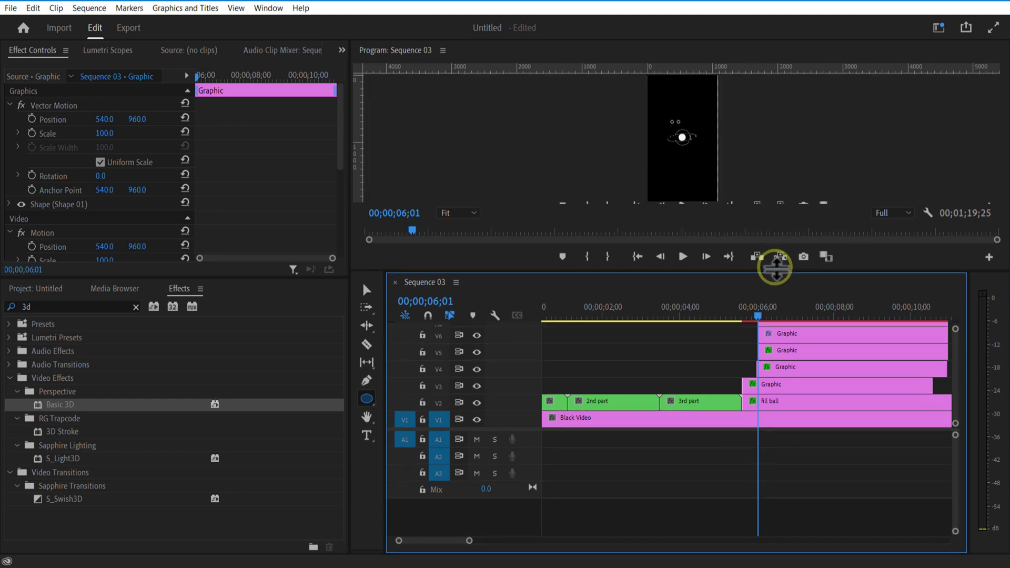
left_click_drag(138, 119, 184, 135)
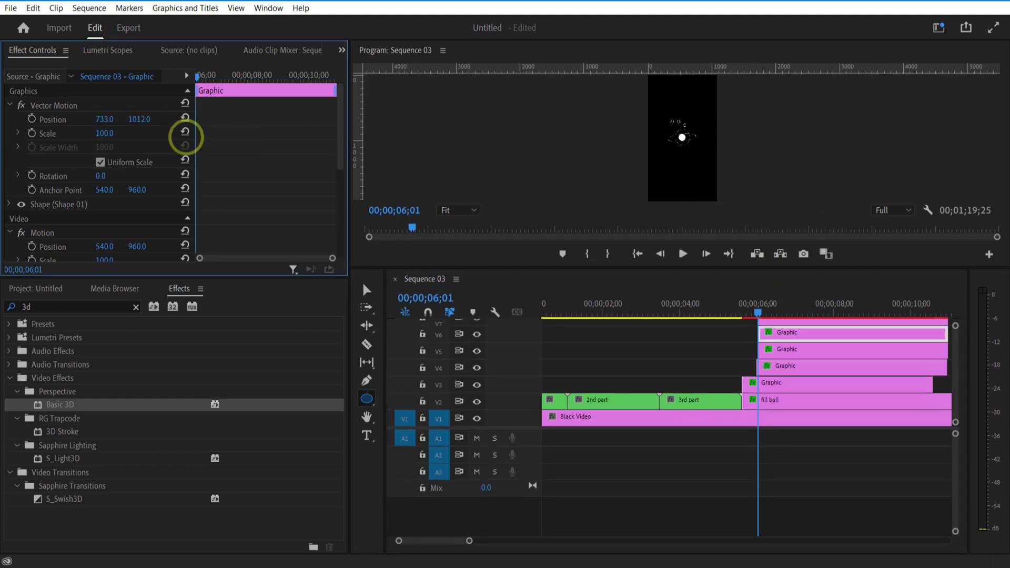
left_click(852, 350)
left_click(861, 335)
left_click(853, 325)
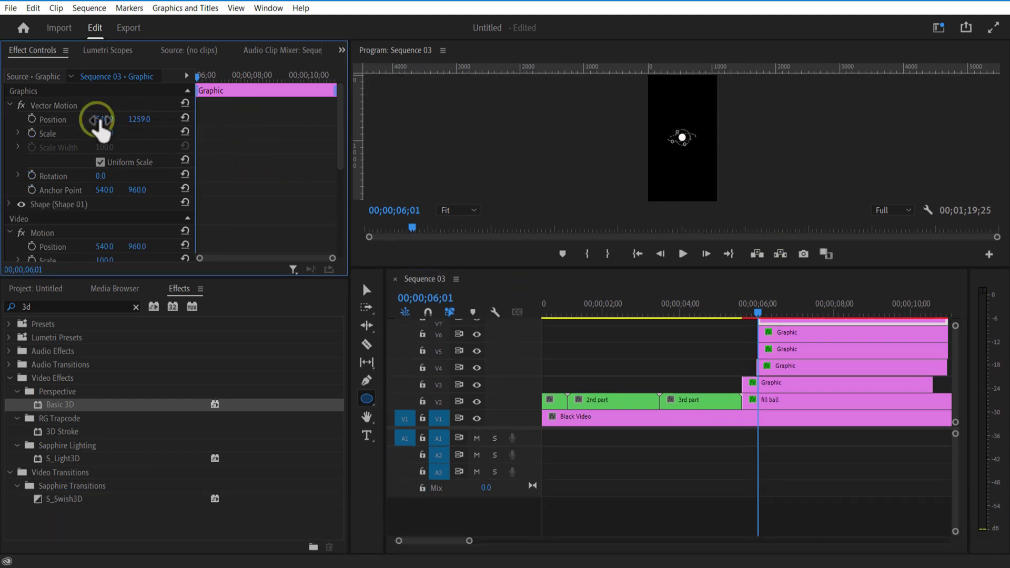
Set the position of the small circle on V8 to 805, 1166
left_click_drag(808, 272, 780, 196)
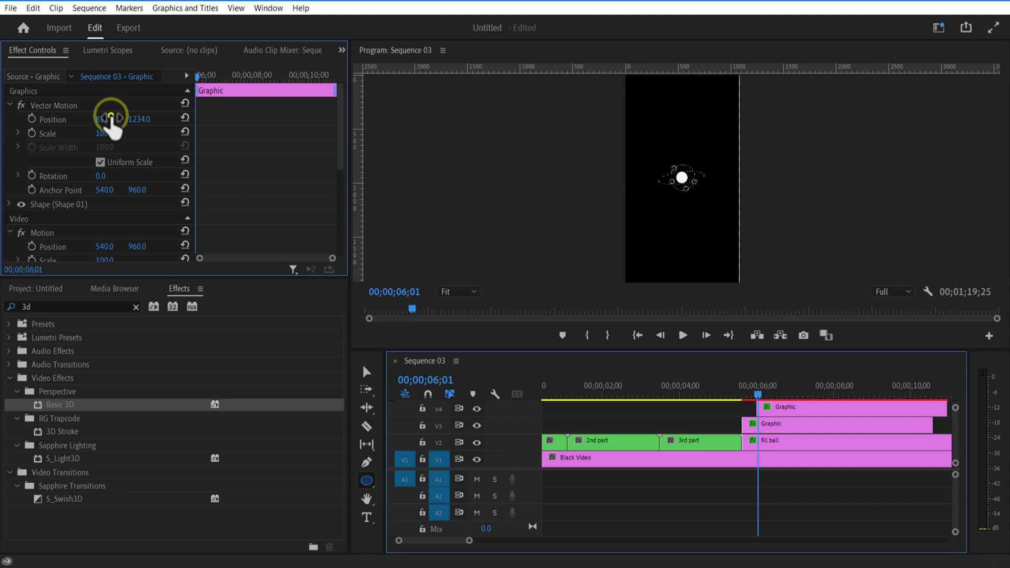
left_click_drag(110, 124, 121, 123)
left_click_drag(735, 349, 735, 226)
left_click(769, 363)
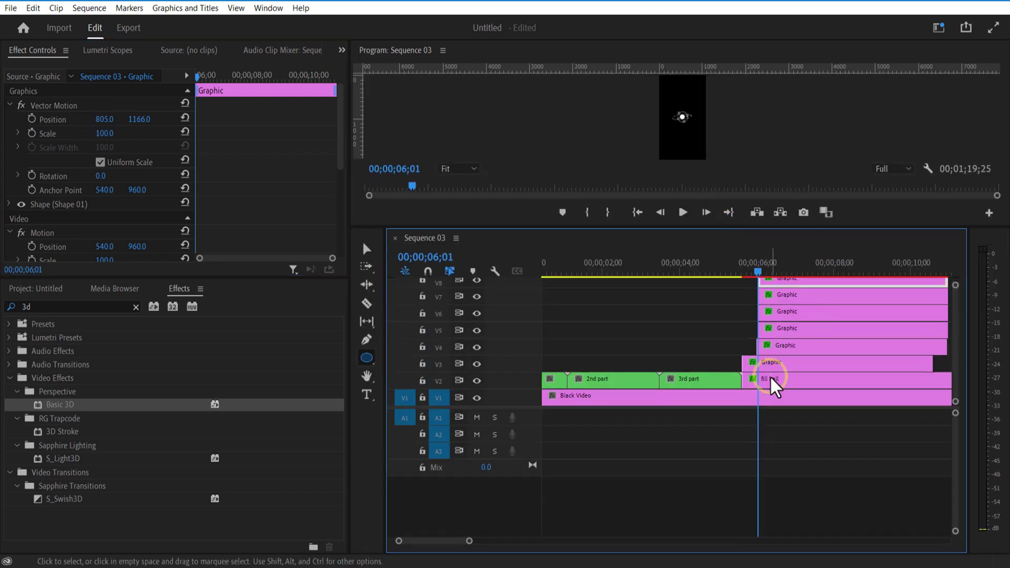
Rename the ring clips on V3 and V4 as "dotted circle 1" and "dotted circle 2"
right_click(768, 363)
type("dot")
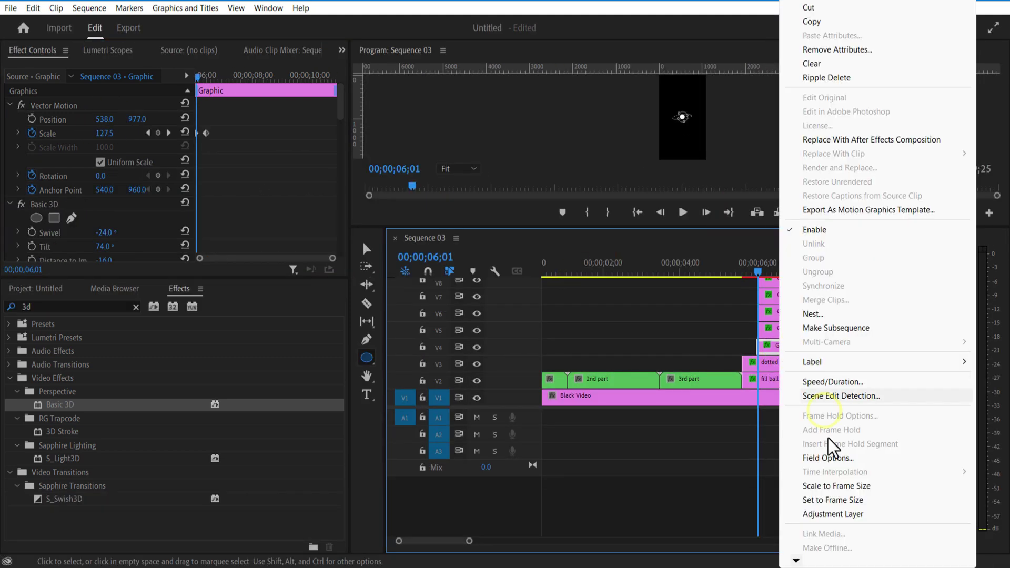
type("dotted circle 2")
Nest all the small circle clips from V5 upward into one sequence named "small circles"
left_click_drag(746, 320, 815, 255)
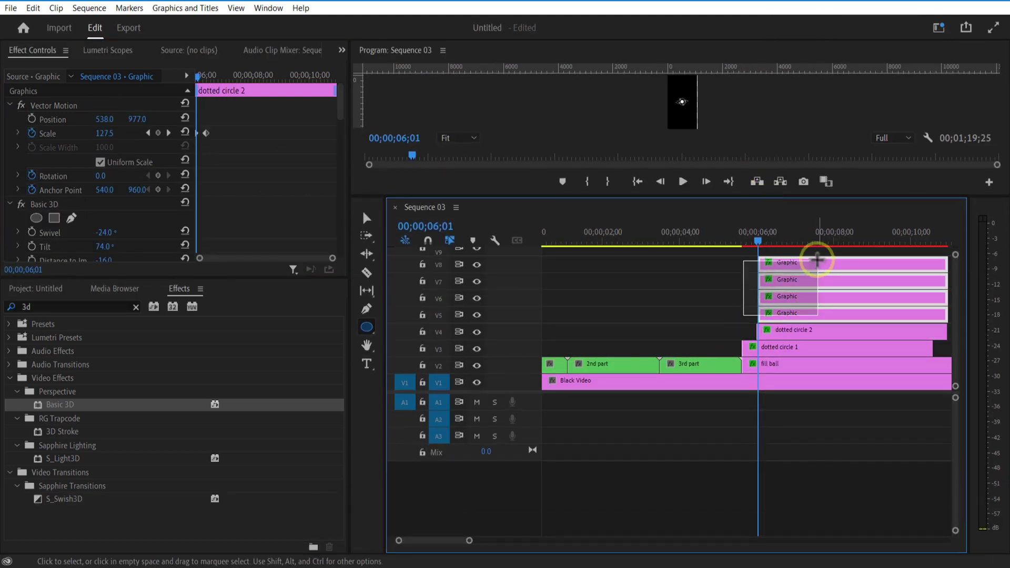
right_click(810, 279)
left_click(768, 318)
type("small circles")
left_click(484, 298)
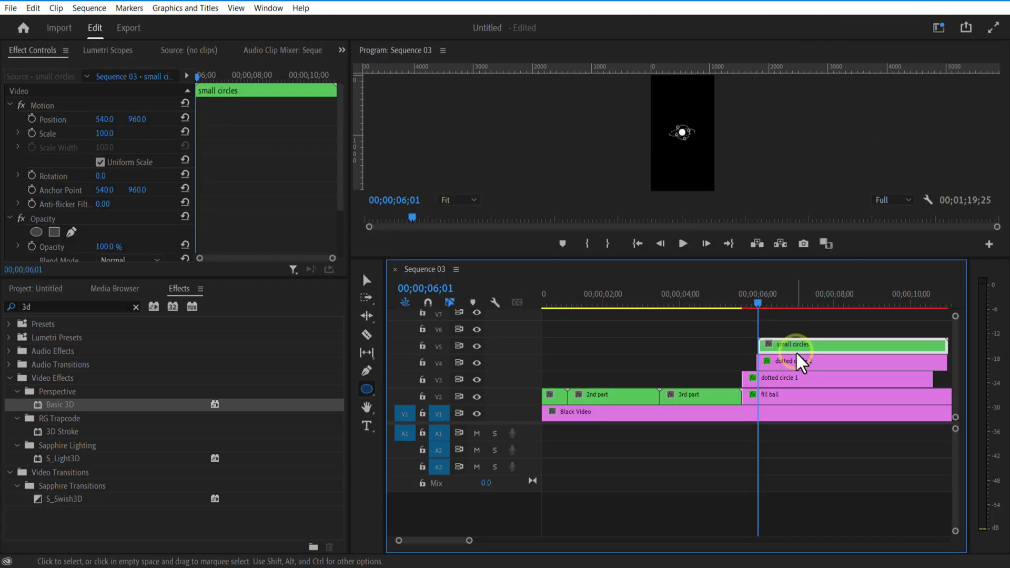
Open the small circles nest and place a new 1080 by 1920 black video beneath the circles on V4
double_click(793, 346)
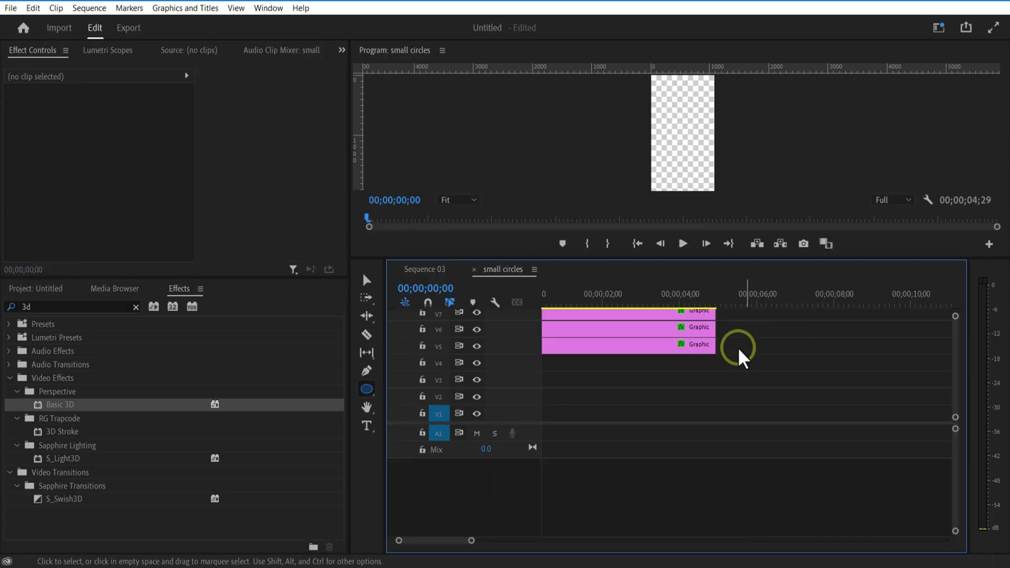
left_click_drag(665, 258, 665, 194)
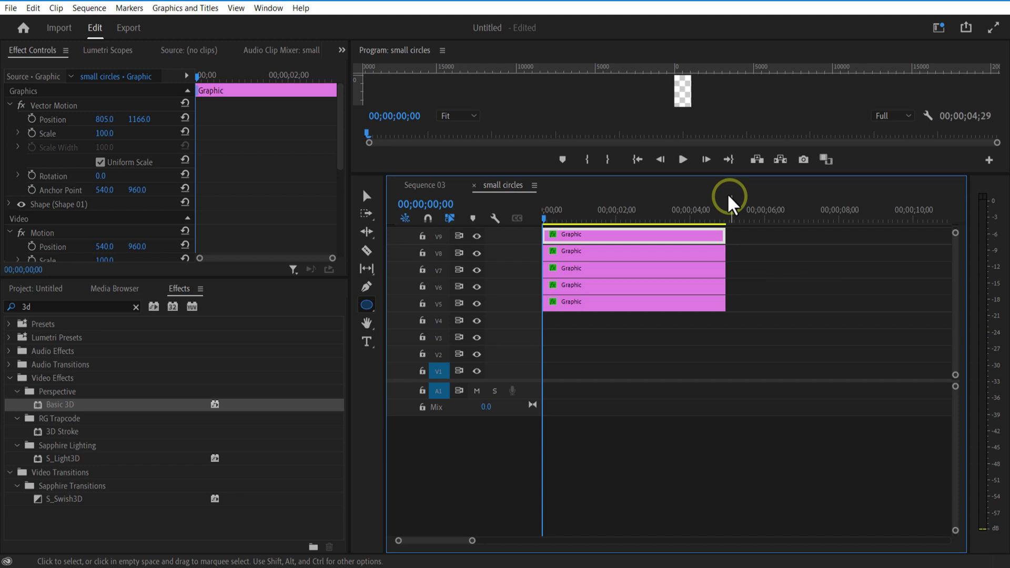
left_click_drag(721, 174, 716, 271)
left_click(37, 288)
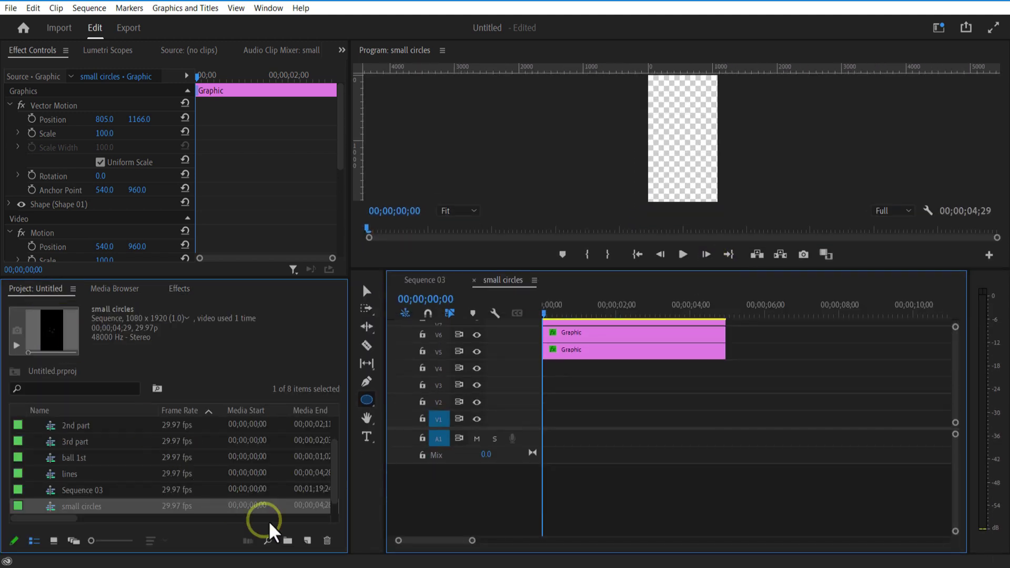
left_click(308, 540)
left_click(345, 479)
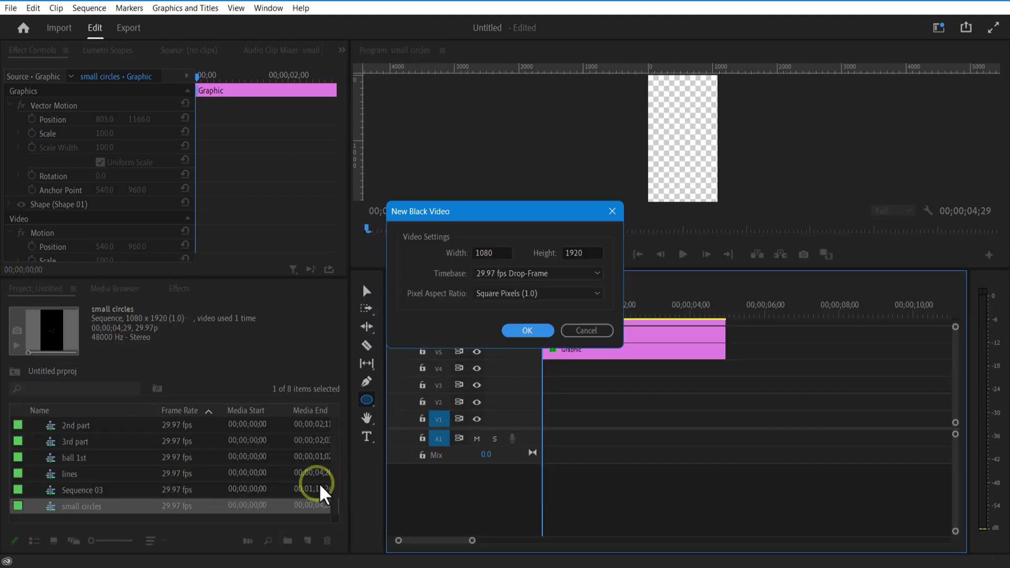
left_click(547, 330)
left_click_drag(147, 429, 548, 367)
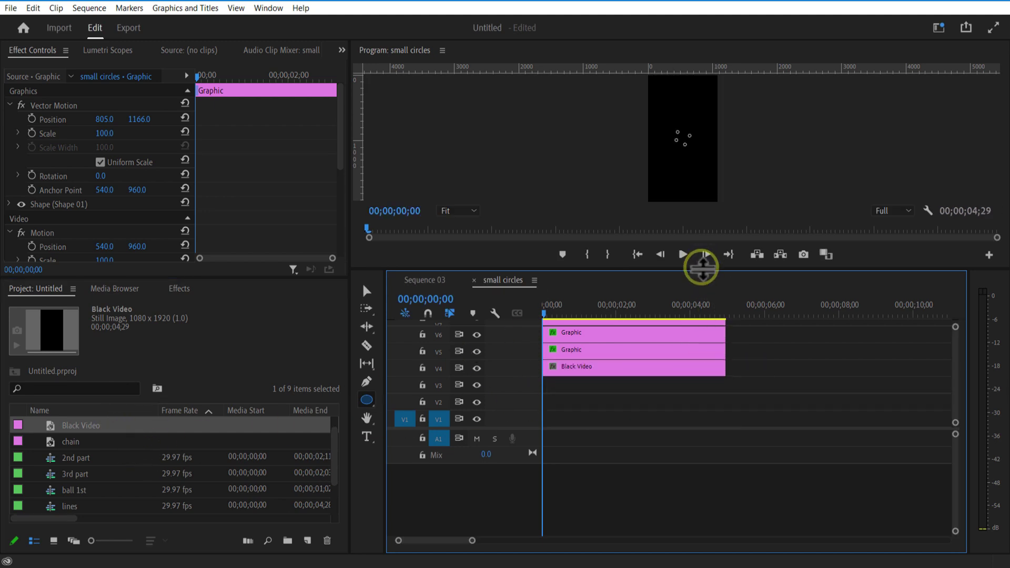
Set the position of one small circle to 720, 1119 and delete the black video clip from the nest
left_click_drag(701, 269, 670, 173)
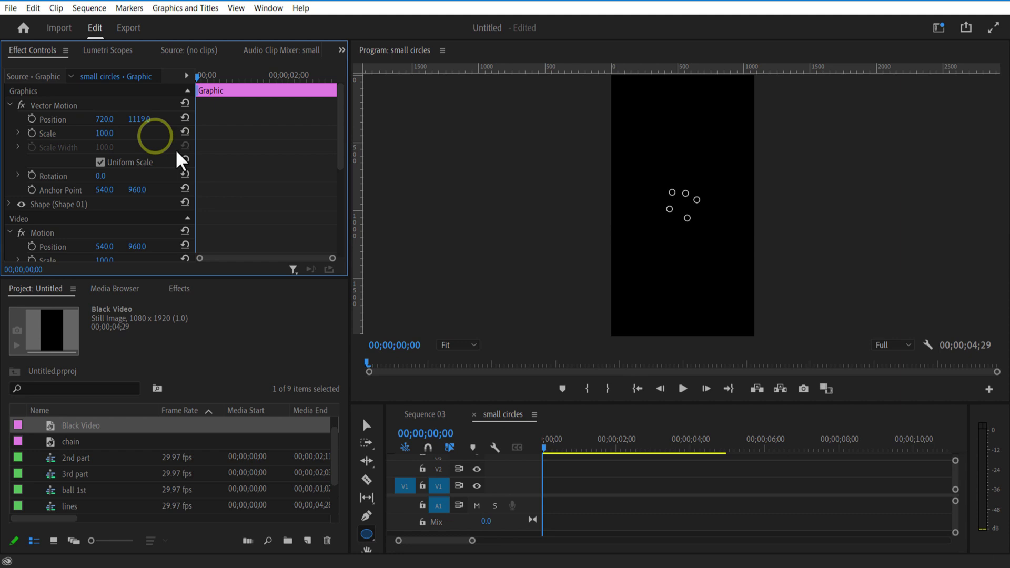
left_click_drag(611, 402, 609, 326)
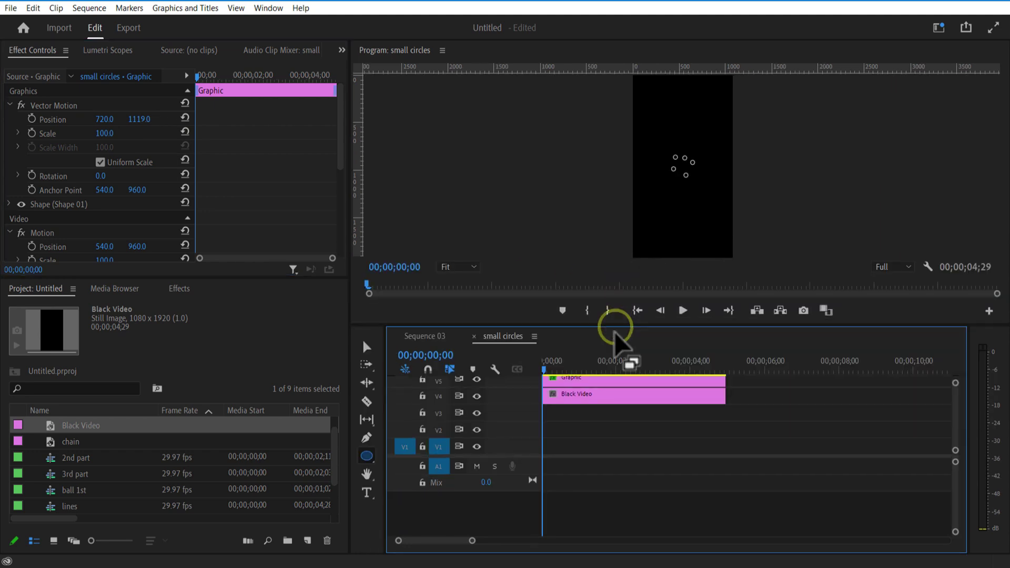
left_click(569, 398)
key("Delete")
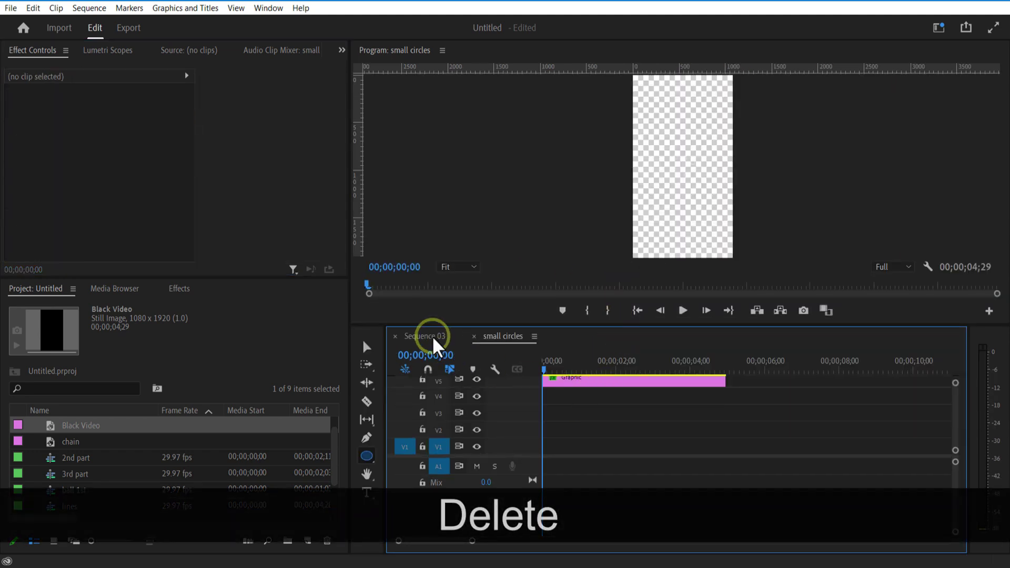
In Sequence 03, keyframe the small circles nest's scale at 35 on its first frame and shift the clip to start at 00;00;06;11
left_click(432, 337)
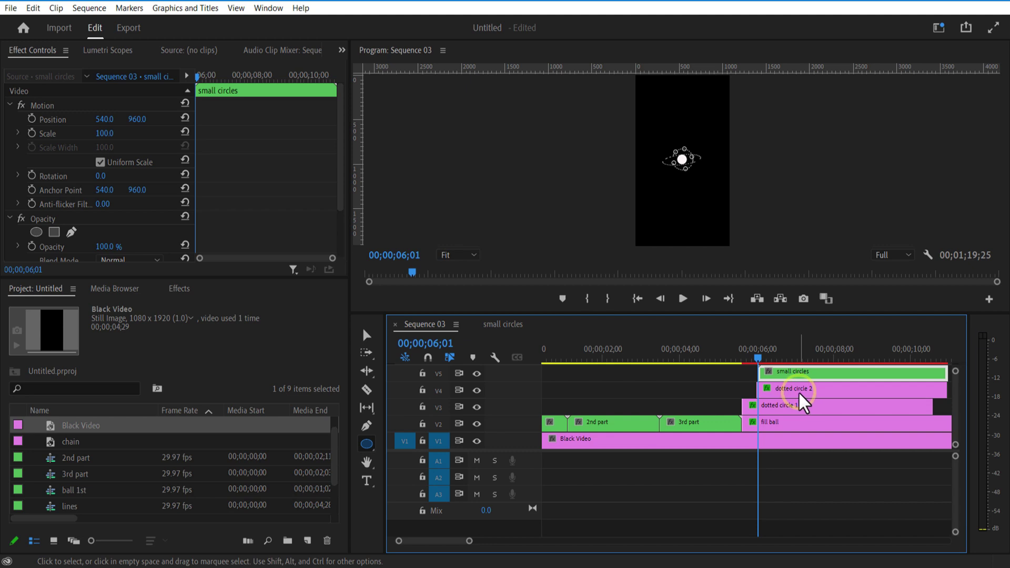
left_click(32, 133)
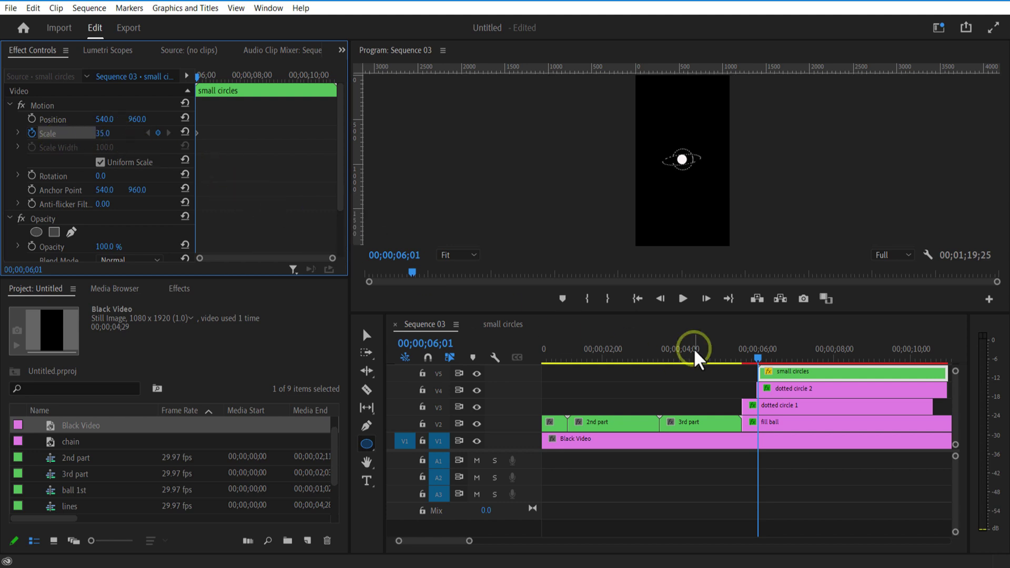
left_click_drag(759, 358, 782, 358)
key("ctrl+z")
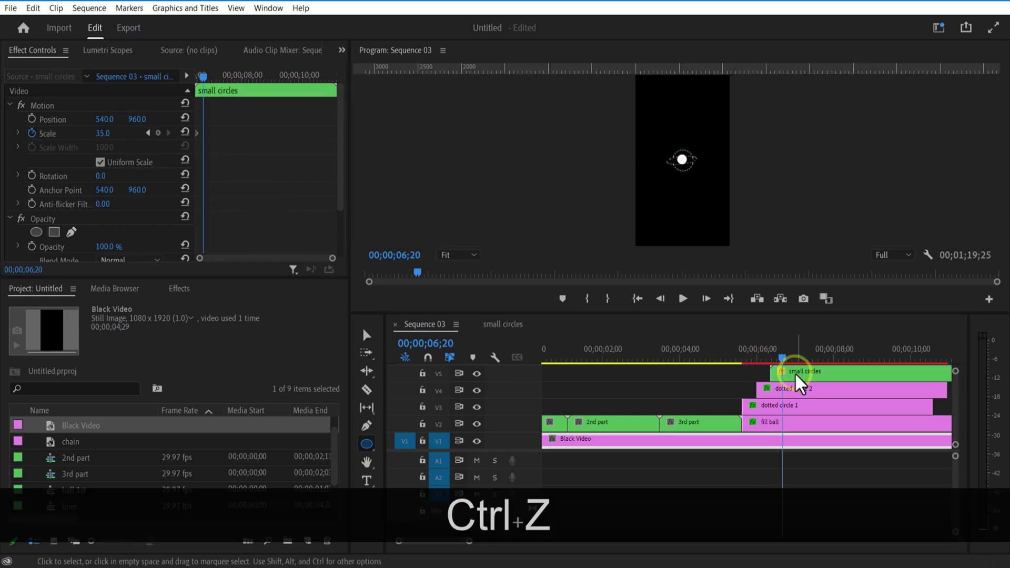
Add scale keyframes to the small circles nest of 116 at 00;00;06;20 and 34 at 00;00;07;00
left_click_drag(105, 133, 143, 135)
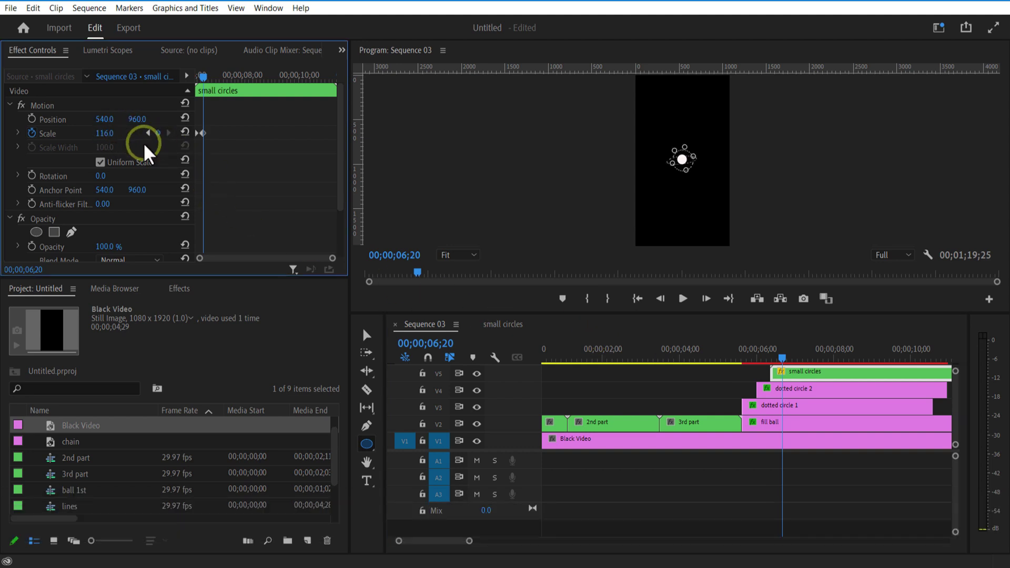
left_click_drag(784, 358, 795, 359)
left_click_drag(105, 133, 51, 148)
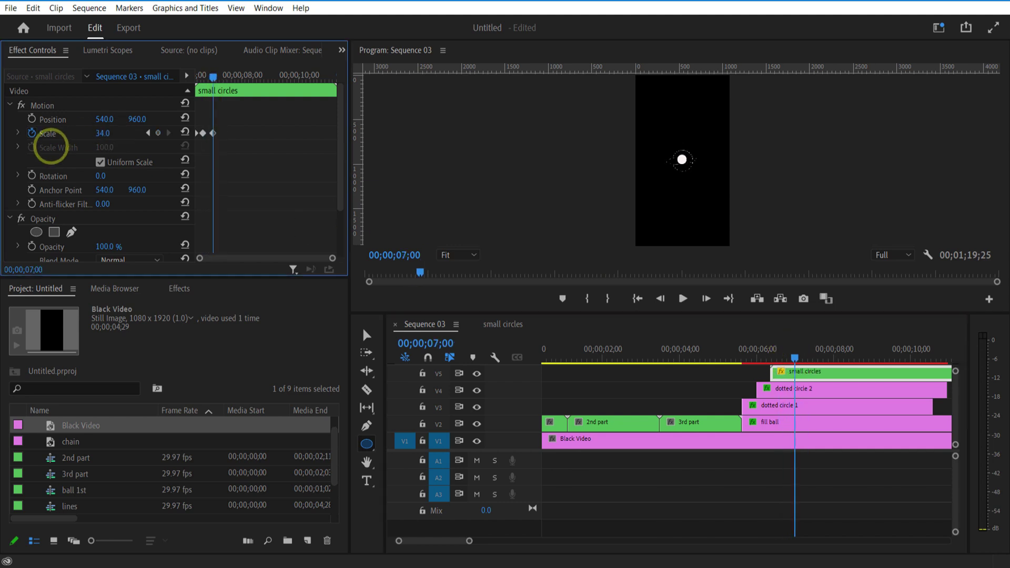
Keyframe the small circles nest's rotation from 0 at 00;00;06;11 to a larger angle further along the clip
left_click(763, 358)
left_click(32, 176)
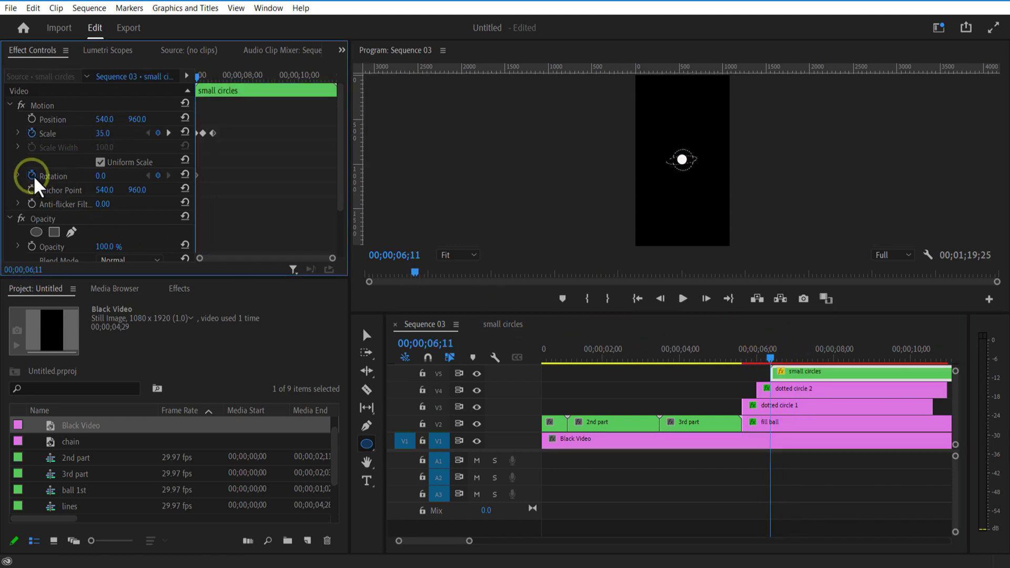
left_click(201, 74)
mouse_move(215, 80)
left_mouse_down()
mouse_move(244, 84)
mouse_move(205, 85)
left_mouse_up()
left_click_drag(102, 176, 200, 176)
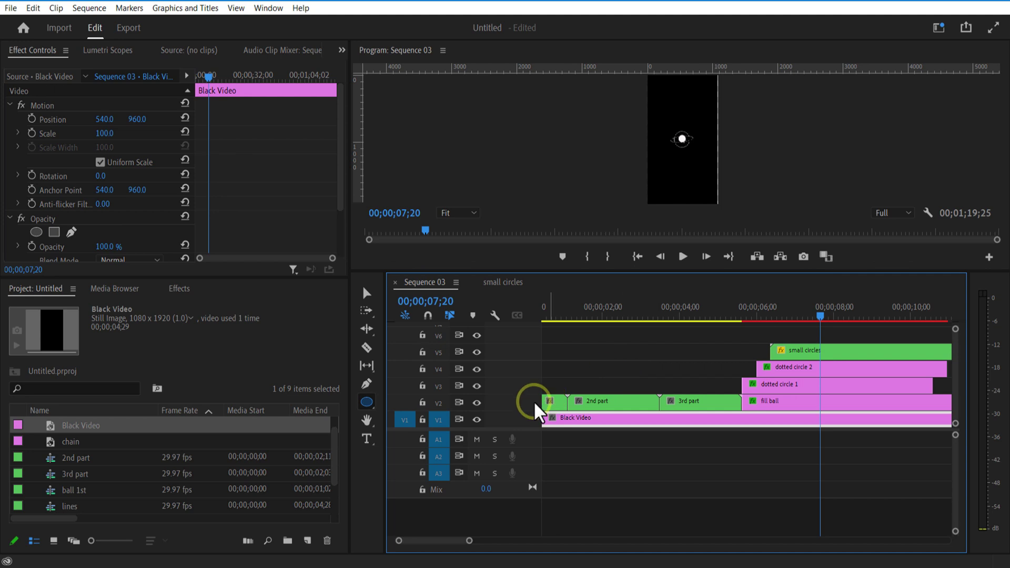
Draw a large outlined circle around the ball at 00;00;07;20 and set its position to 528, 1063 and its scale to about 115
left_click(405, 419)
left_click(656, 349)
left_click(439, 352)
left_click_drag(671, 130, 690, 149)
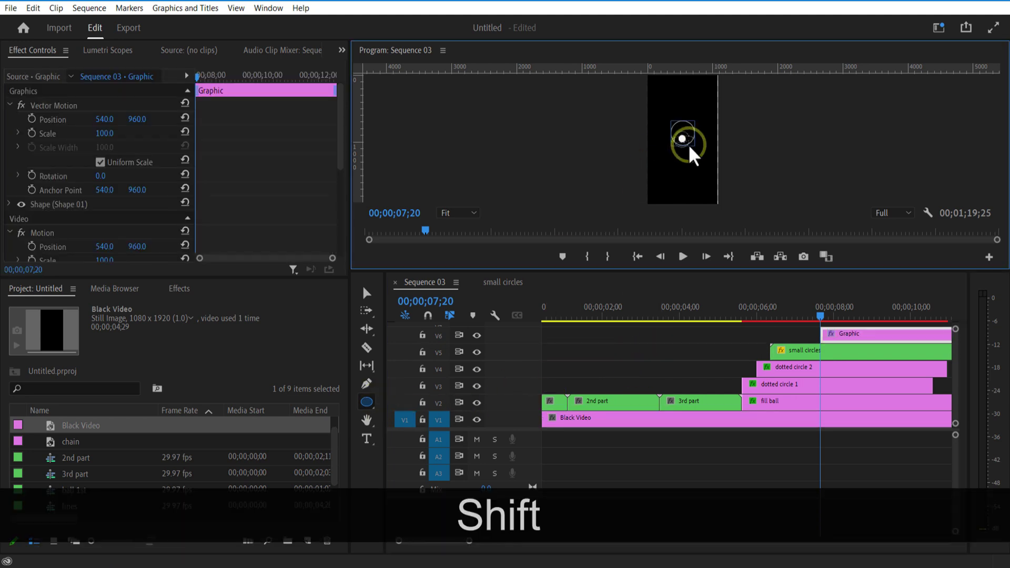
left_click_drag(137, 119, 180, 133)
left_click_drag(105, 133, 112, 133)
mouse_move(820, 317)
left_mouse_down()
mouse_move(805, 318)
mouse_move(821, 319)
left_mouse_up()
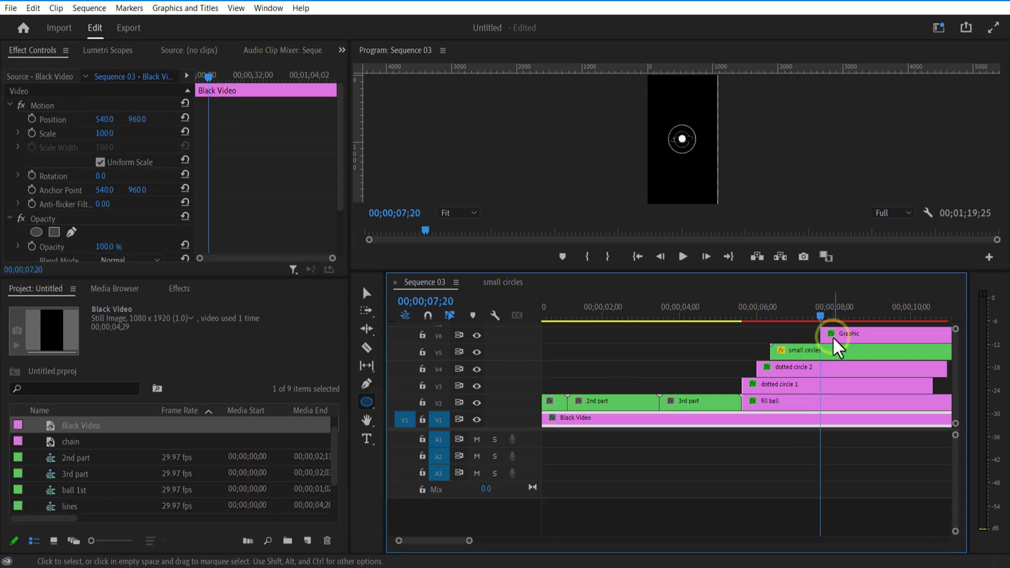
Keyframe the large outlined circle's scale from 0 at 00;00;07;20 to 115 about half a second further on
left_click(835, 339)
left_click(32, 134)
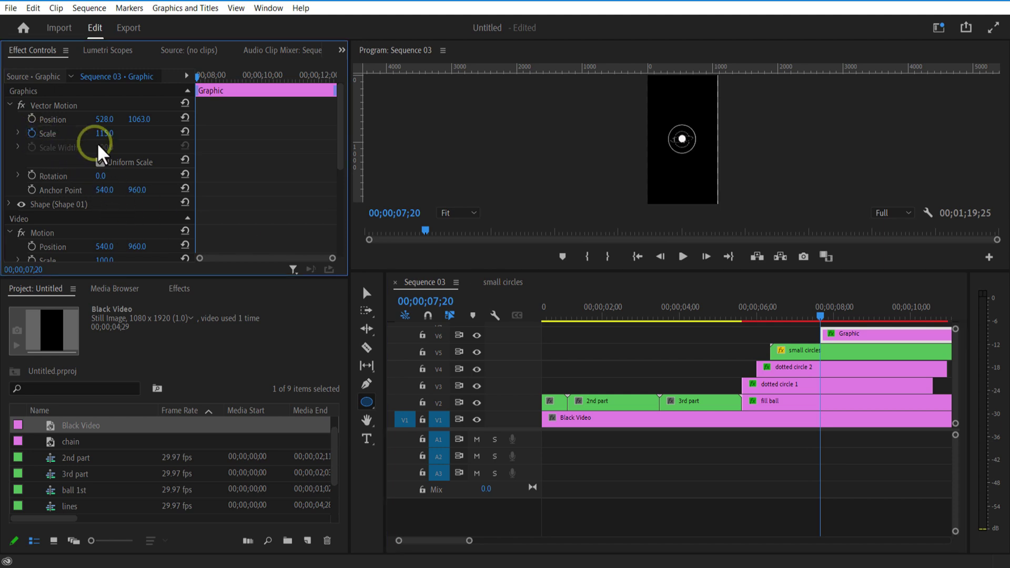
left_click_drag(104, 134, 21, 138)
left_click(199, 79)
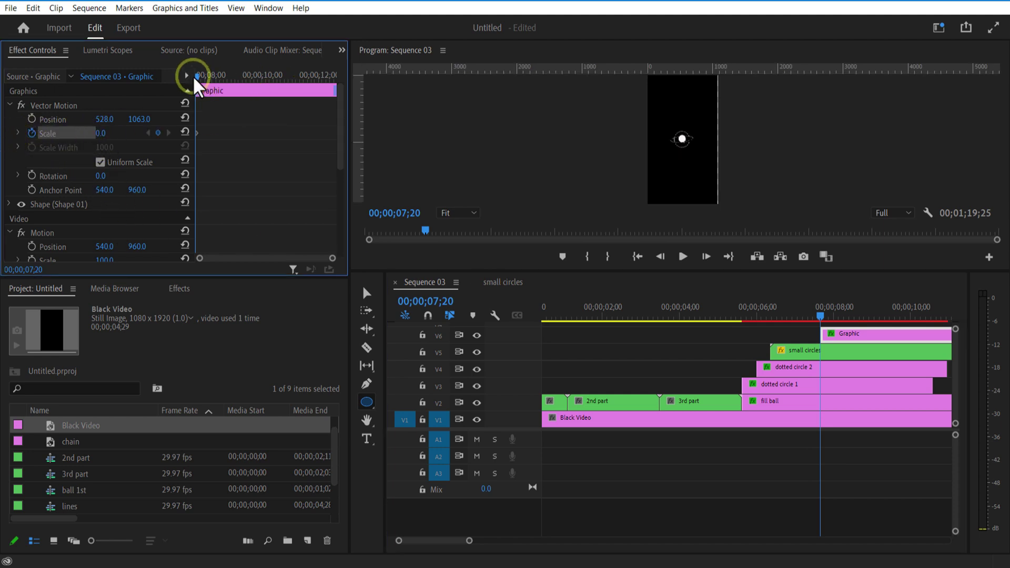
left_click(112, 133)
type("115")
left_click(147, 132)
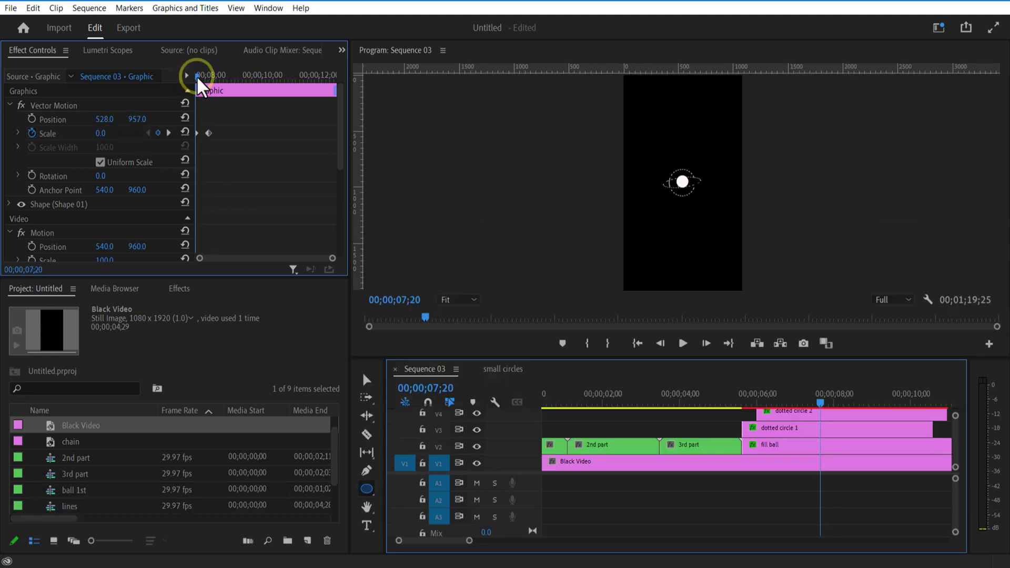
Keyframe the outlined circle's vertical position as it grows, raising Y to 992 and further at 00;00;08;04 to centre it on the ball
mouse_move(197, 76)
left_mouse_down()
mouse_move(219, 81)
mouse_move(191, 88)
mouse_move(201, 77)
left_mouse_up()
left_click(31, 119)
left_click_drag(138, 119, 157, 119)
left_click_drag(201, 77, 210, 77)
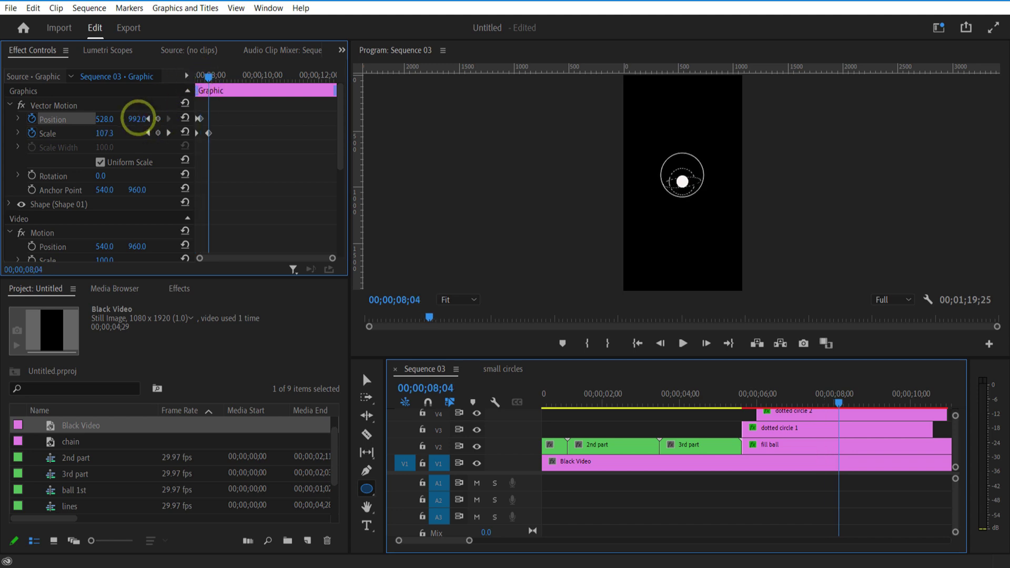
left_click_drag(138, 118, 169, 118)
In the small circles nest, draw an unfilled guide circle with a 4.0 white outer stroke and set its position to 458, 916
left_click(804, 401)
left_click_drag(807, 356, 812, 315)
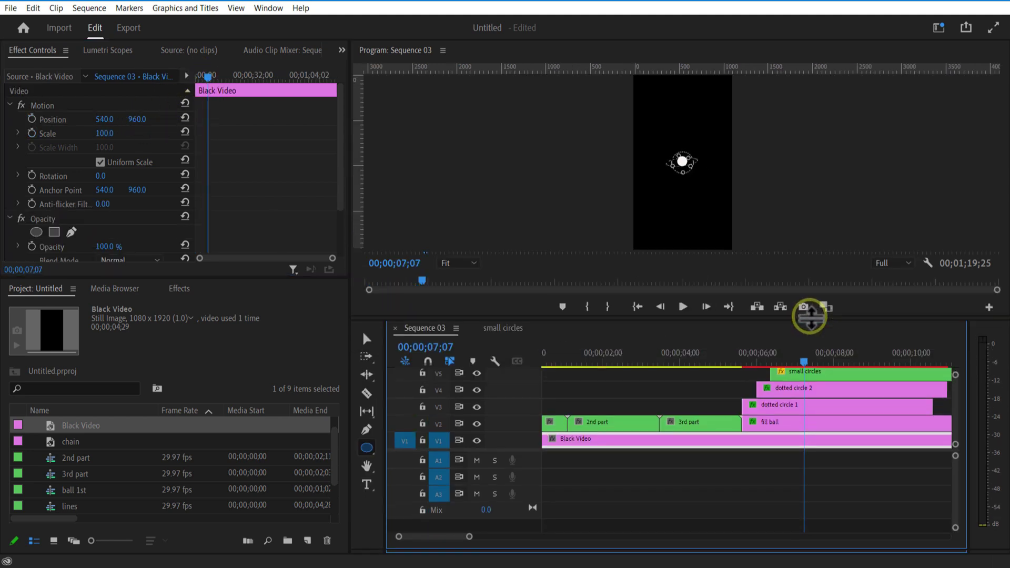
left_click(495, 330)
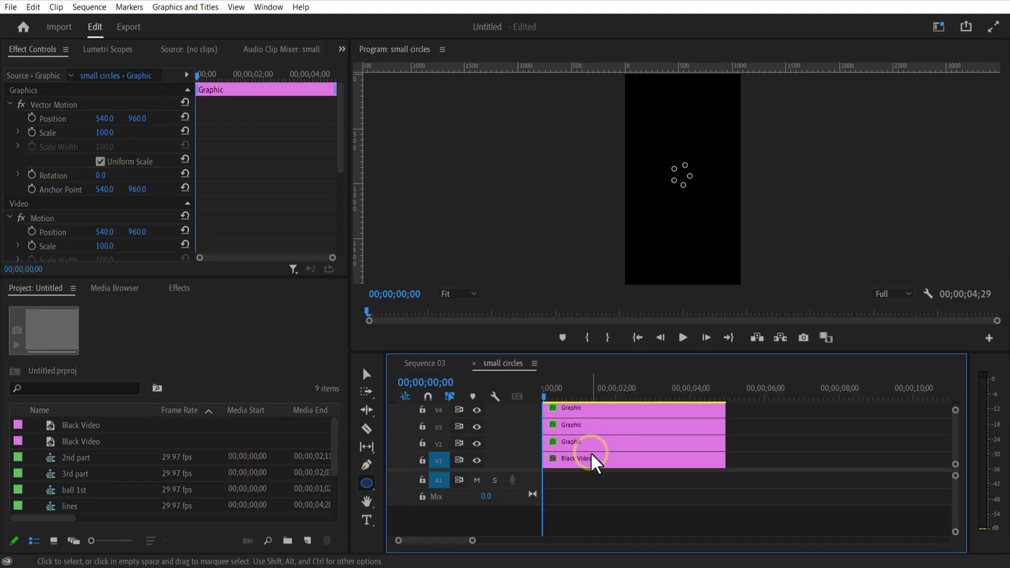
left_click_drag(674, 169, 696, 200)
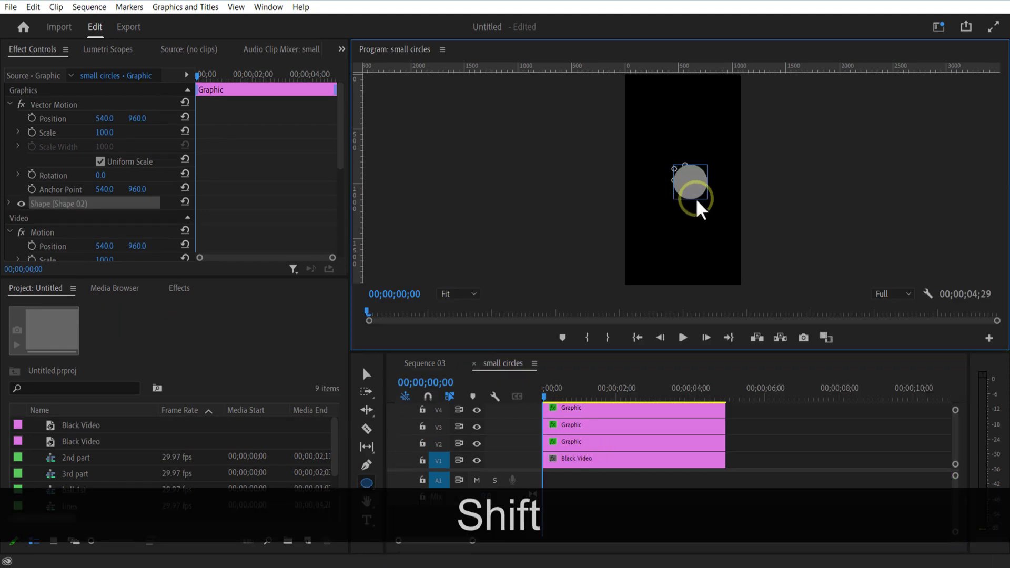
left_click(8, 204)
scroll(48, 231, "down", 2)
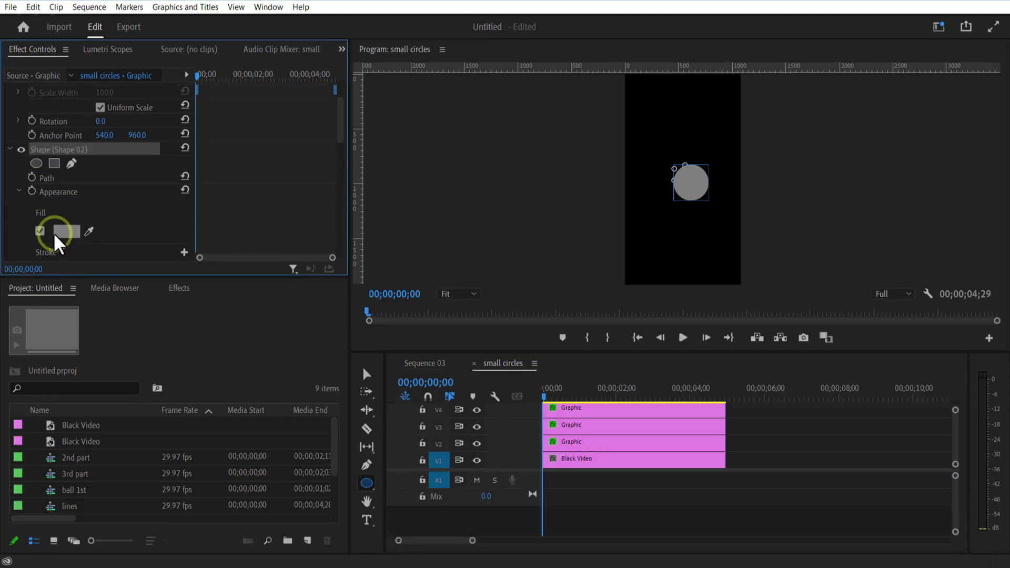
left_click(40, 231)
scroll(62, 218, "down", 1)
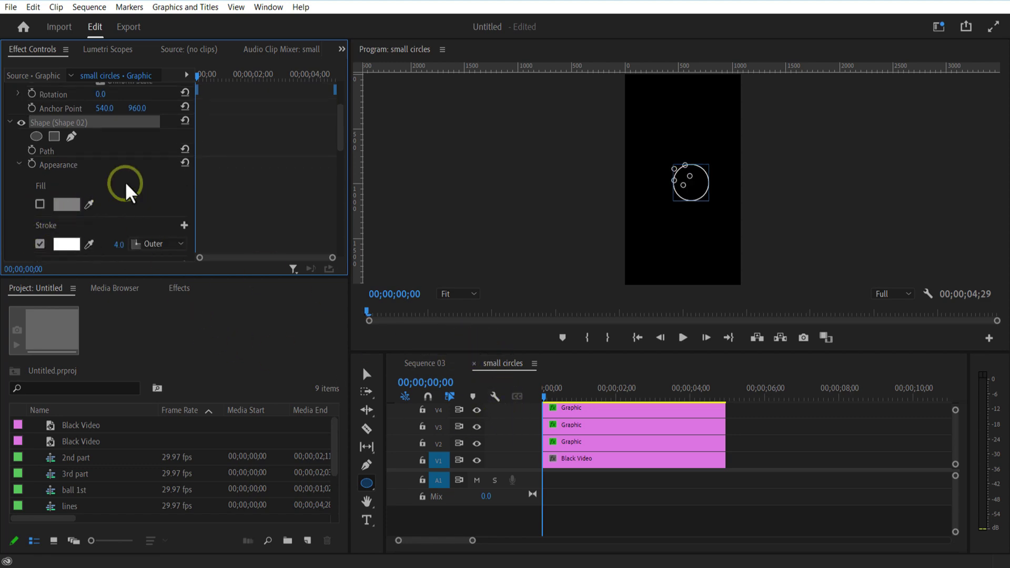
scroll(126, 187, "up", 3)
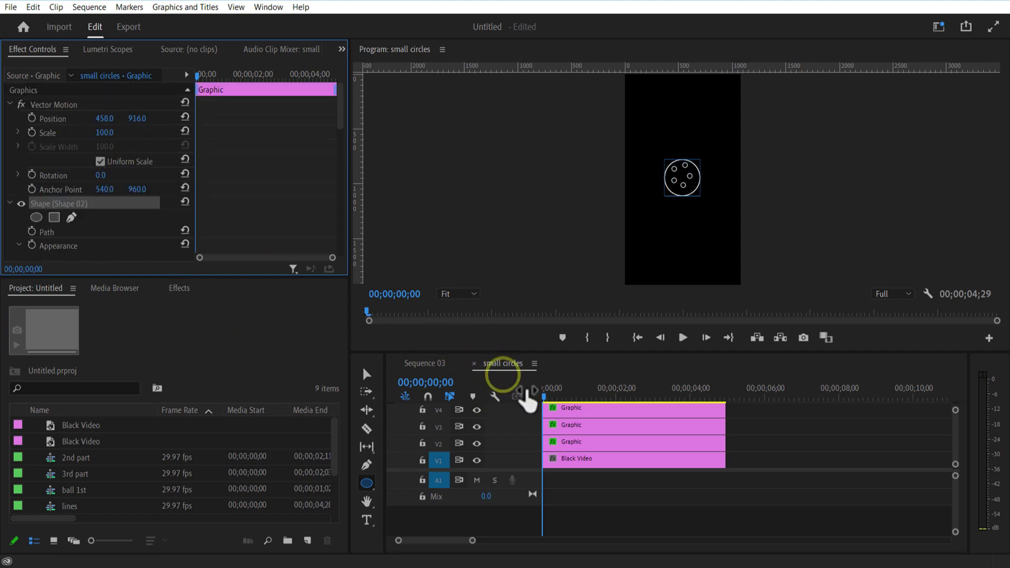
Reposition the small circles at even spacing along the guide ring, placing the V2 circle at 590, 1072
left_click(565, 441)
left_click(569, 425)
left_click(591, 361)
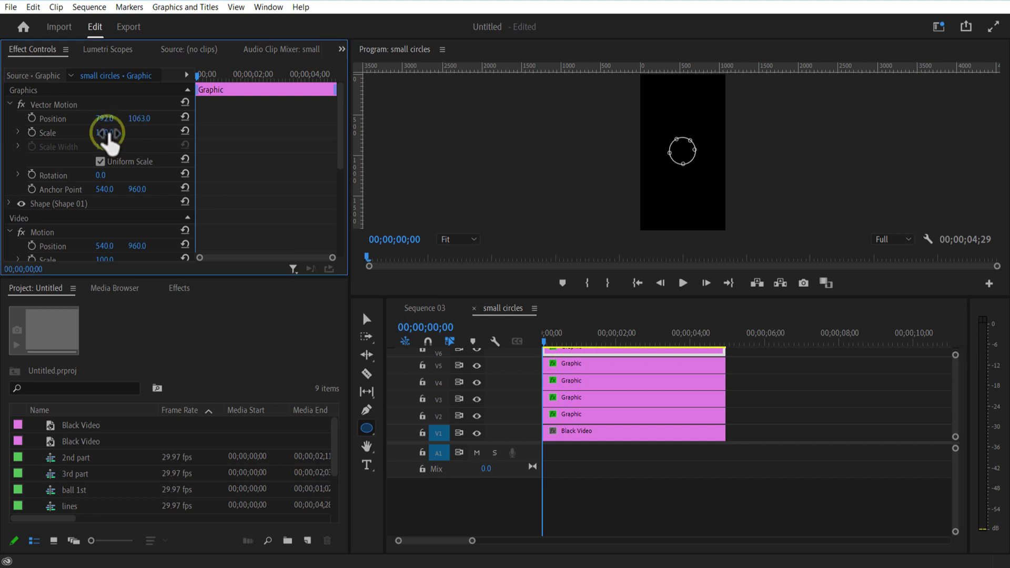
left_click_drag(104, 119, 180, 117)
left_click_drag(104, 118, 68, 117)
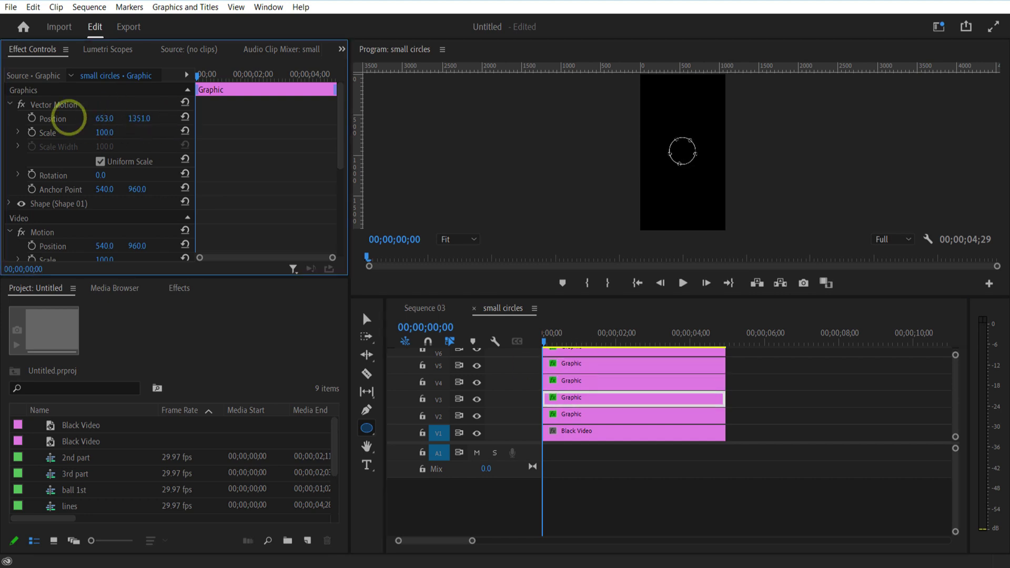
left_click(615, 414)
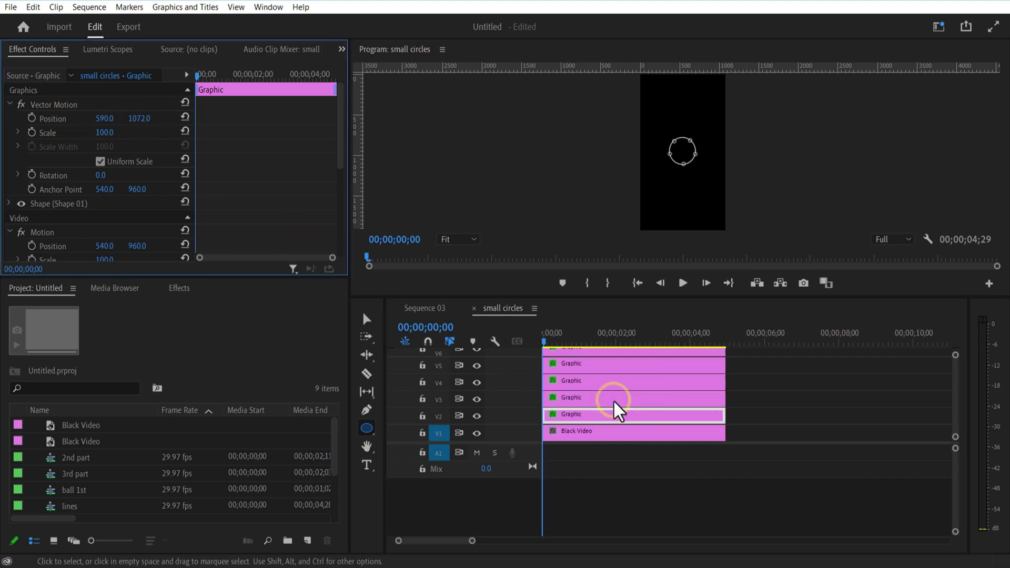
Remove the guide ring and hide the nest's V1 black video track before returning to Sequence 03
left_click_drag(621, 296, 638, 323)
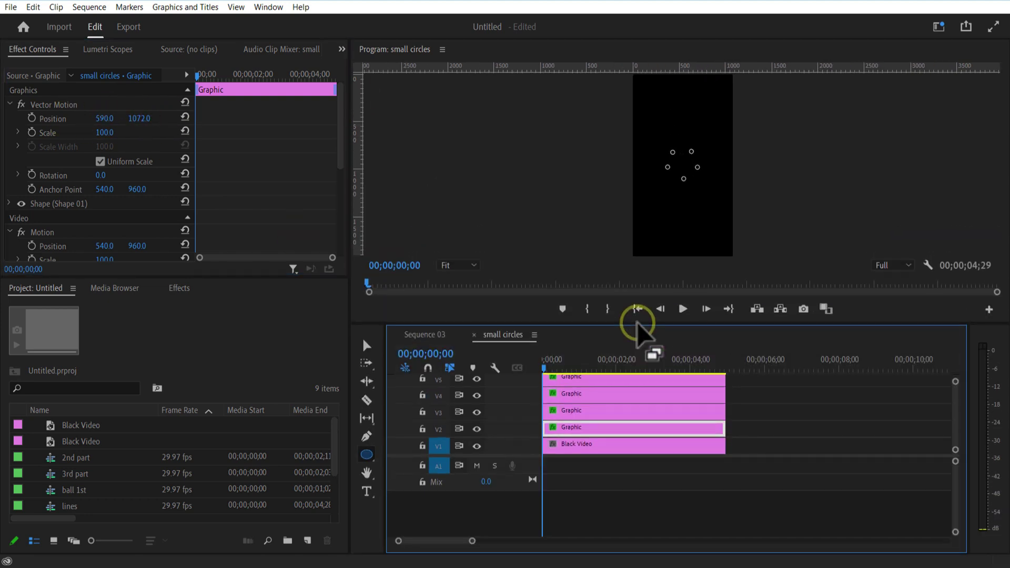
left_click(477, 446)
left_click(435, 336)
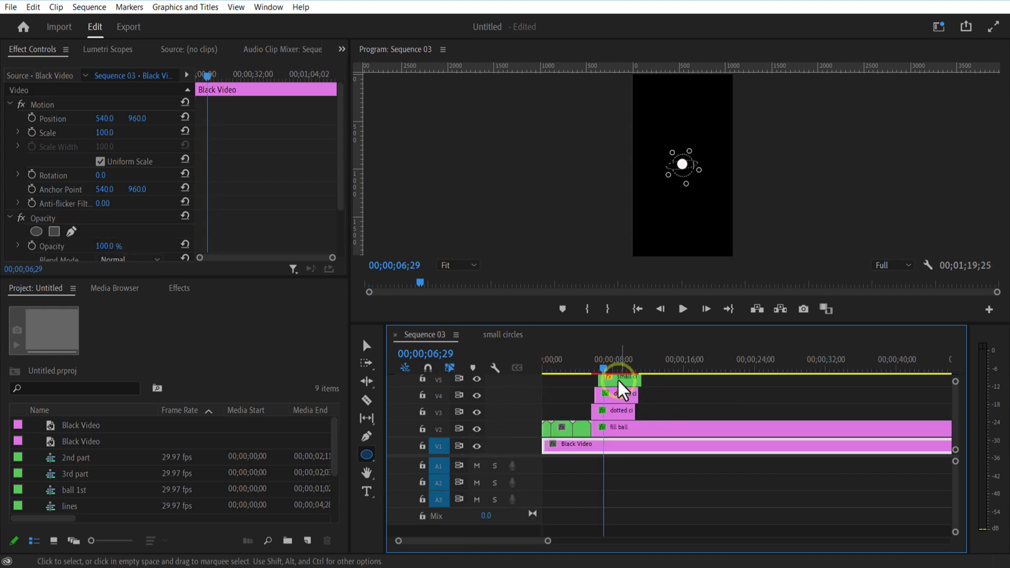
Split the clips on V2 to V6 at 00;00;08;21 and delete the pieces after the cut on V3 to V6
left_click(598, 369)
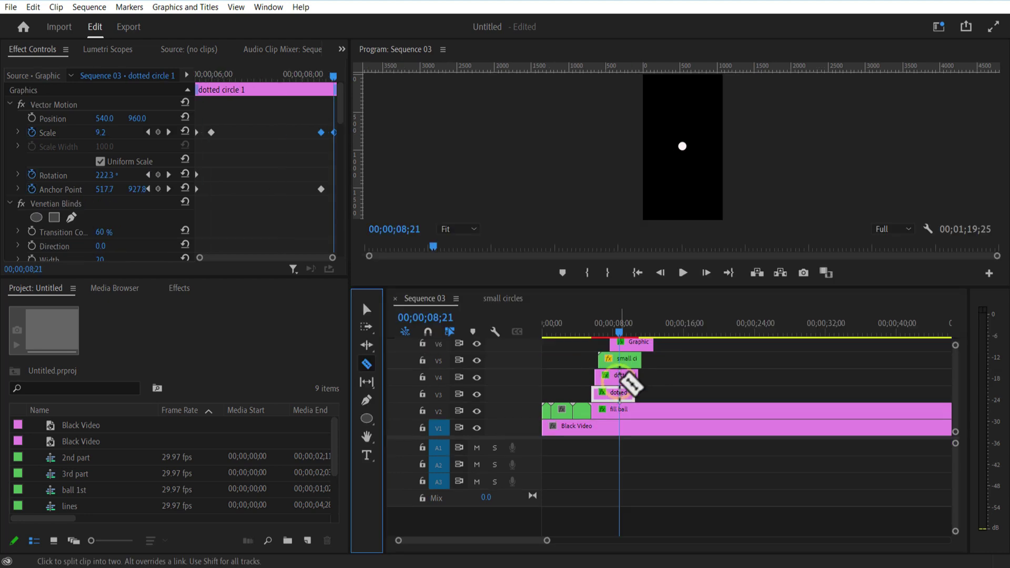
left_click(620, 409)
left_click(367, 310)
left_click(632, 345)
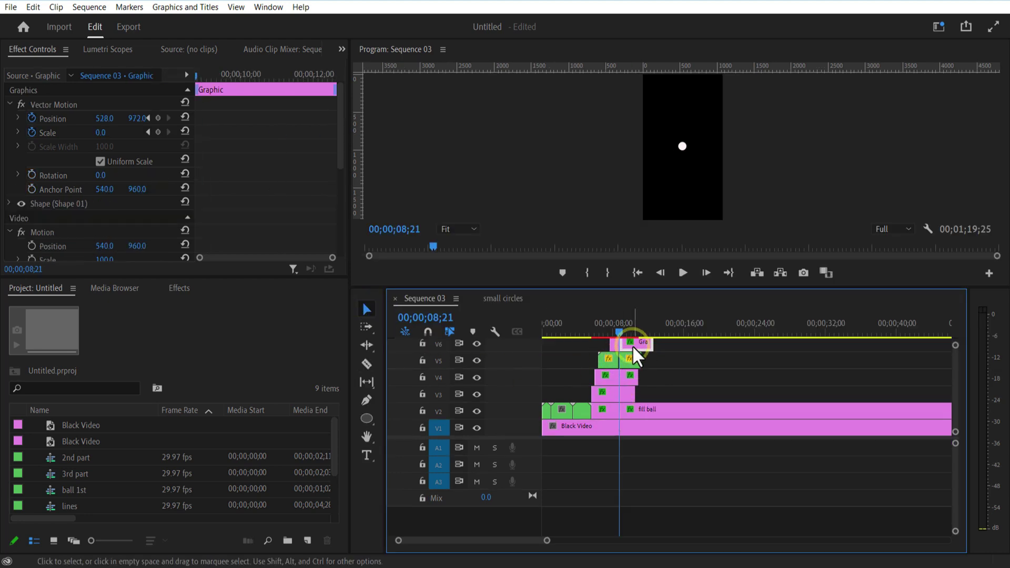
key("Delete")
left_click(629, 361)
key("Delete")
left_click(627, 390)
key("Delete")
Nest the V2 to V6 clips just before the cut into a sequence named "4th part"
left_click_drag(601, 346, 611, 408)
right_click(609, 407)
left_click(639, 324)
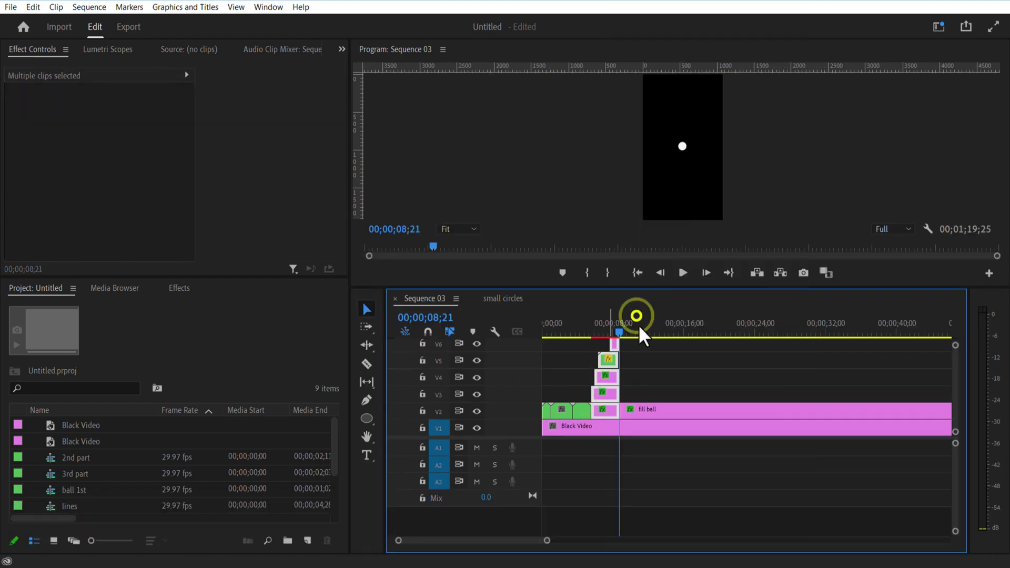
type("4th part")
left_click(471, 296)
Import the reference image Untitled-1.png and place it on V3 above the start of the remaining fill ball clip
left_click(636, 403)
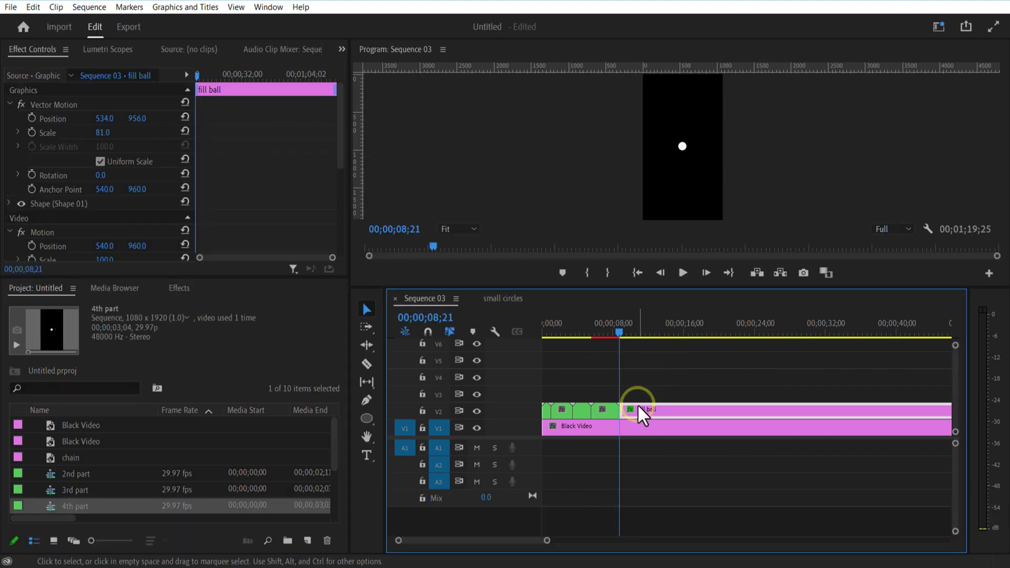
right_click(36, 436)
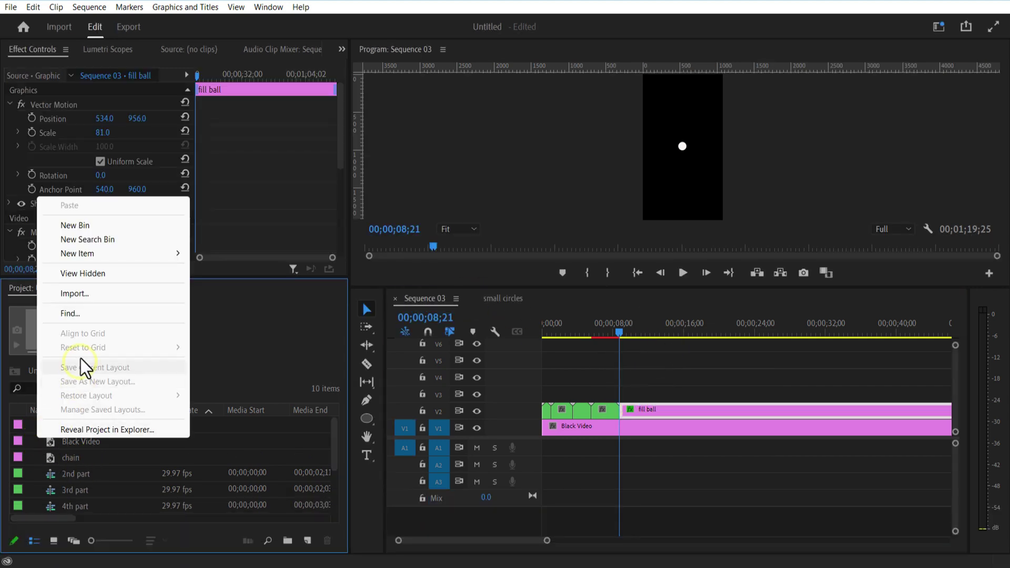
left_click(79, 293)
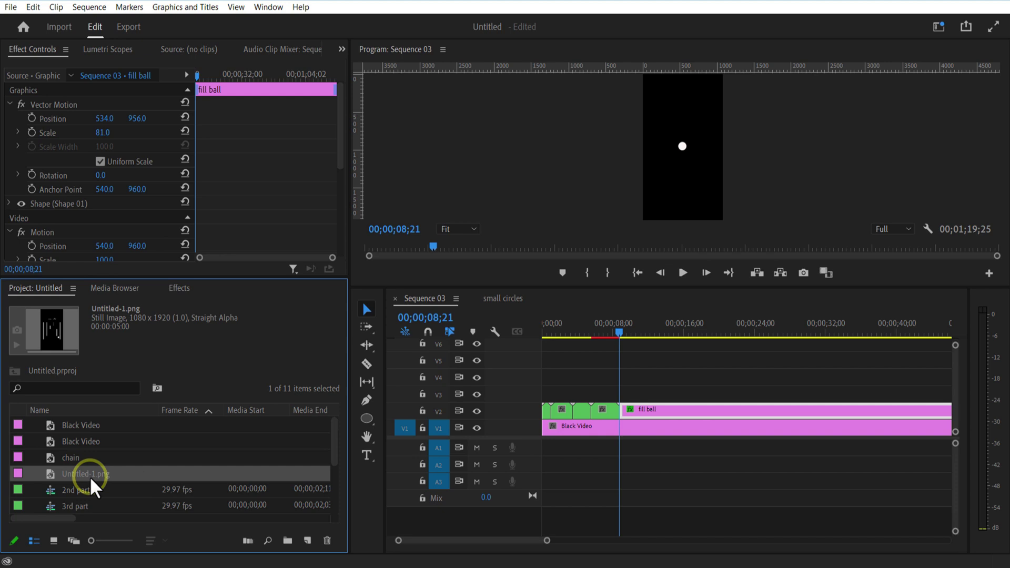
left_click_drag(90, 476, 621, 397)
left_click_drag(680, 287, 681, 341)
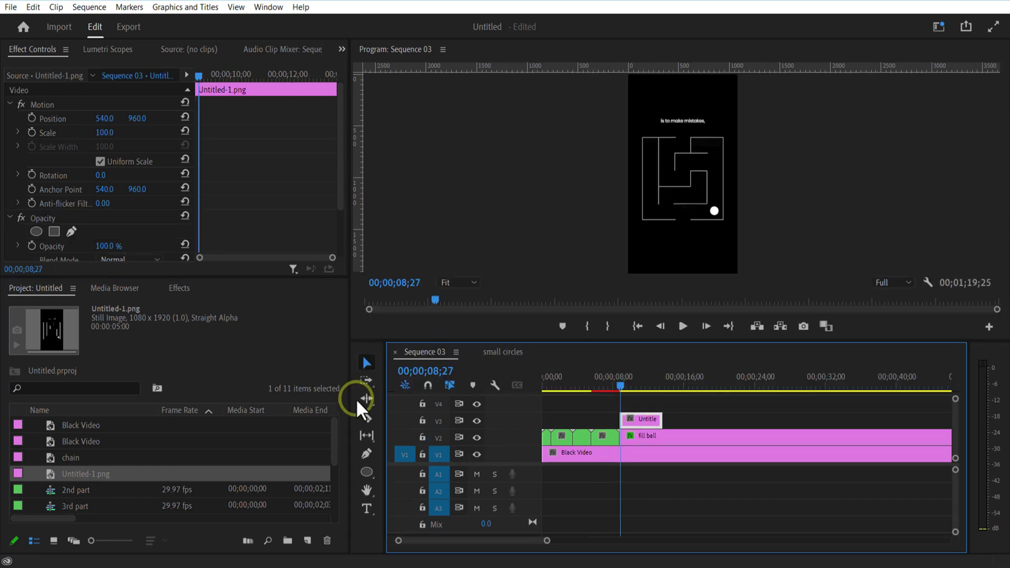
Trace the maze walls of the reference image with the Pen tool as separate line graphics, undoing misplaced points
left_click(367, 455)
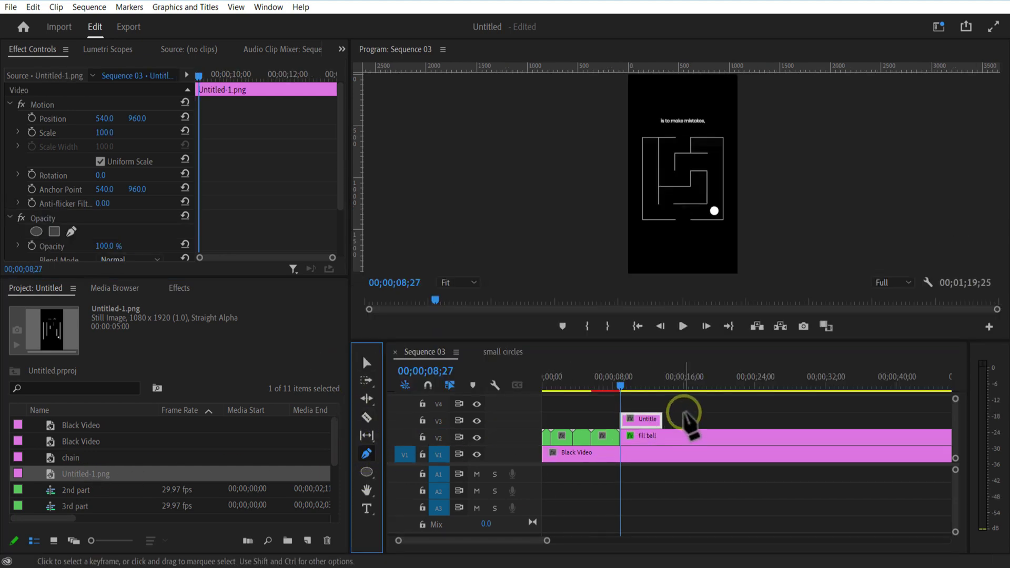
left_click(686, 413)
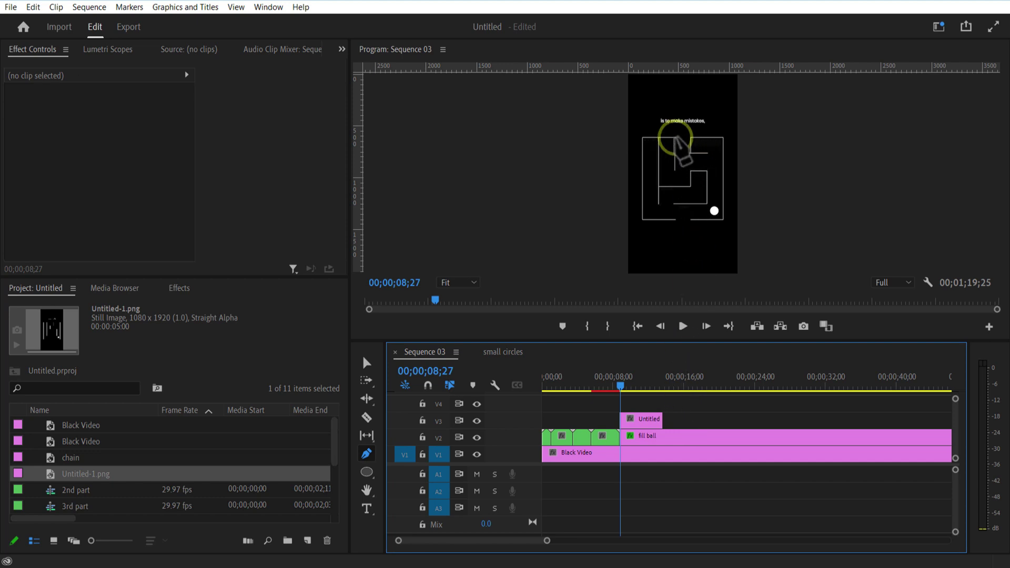
left_click(675, 138)
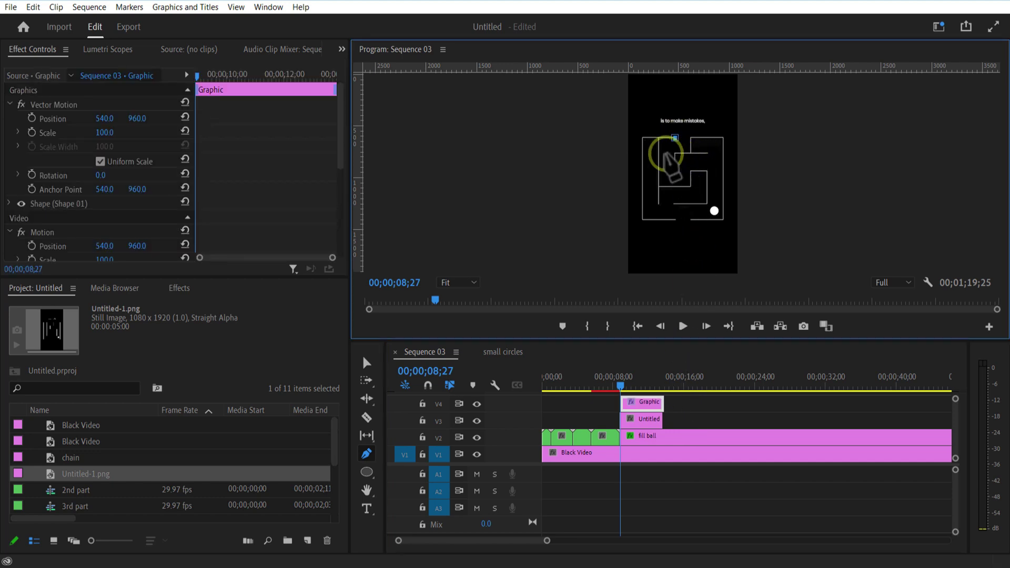
key("shift")
key("ctrl+z")
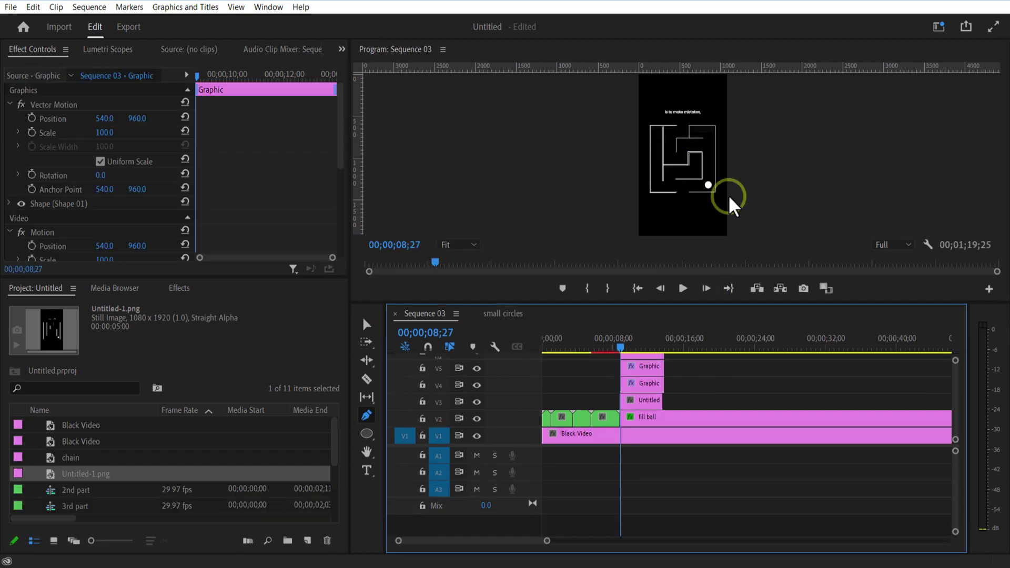
key("ctrl+z")
Delete the reference image from V3 and adjust the traced maze lines, setting one line graphic's Y position to 943
left_click(649, 406)
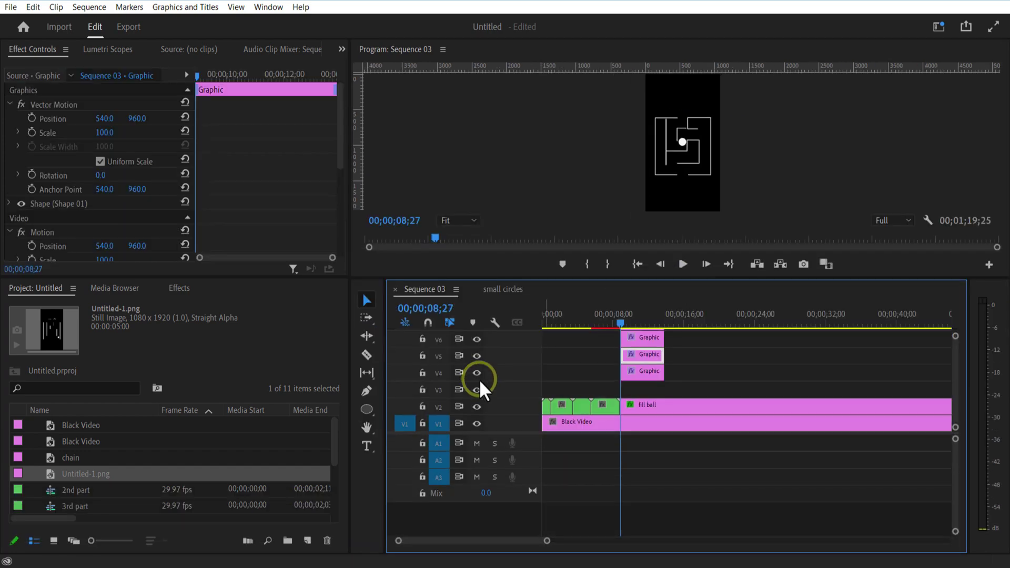
left_click(139, 118)
left_click_drag(643, 354, 649, 342)
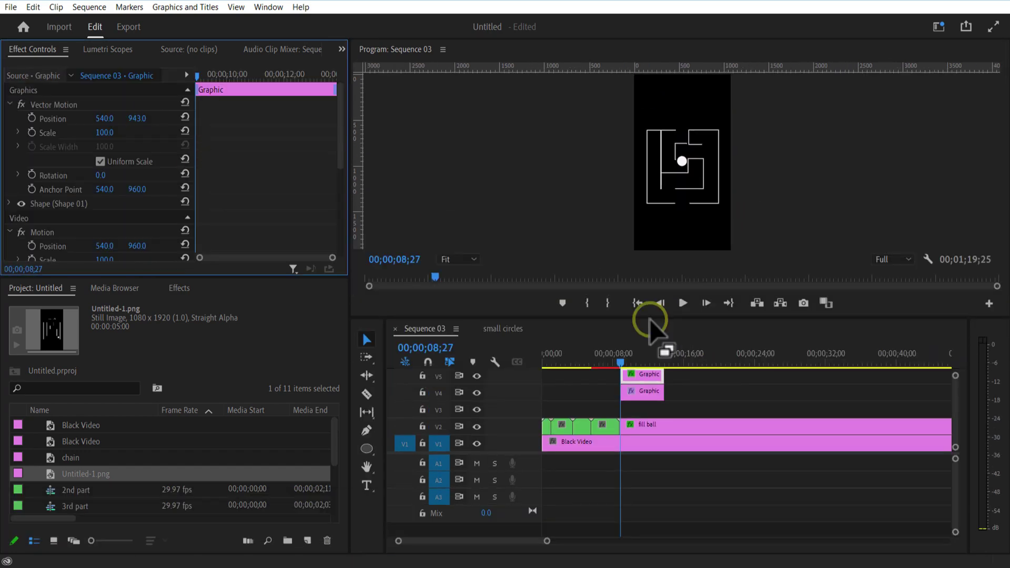
left_click(762, 353)
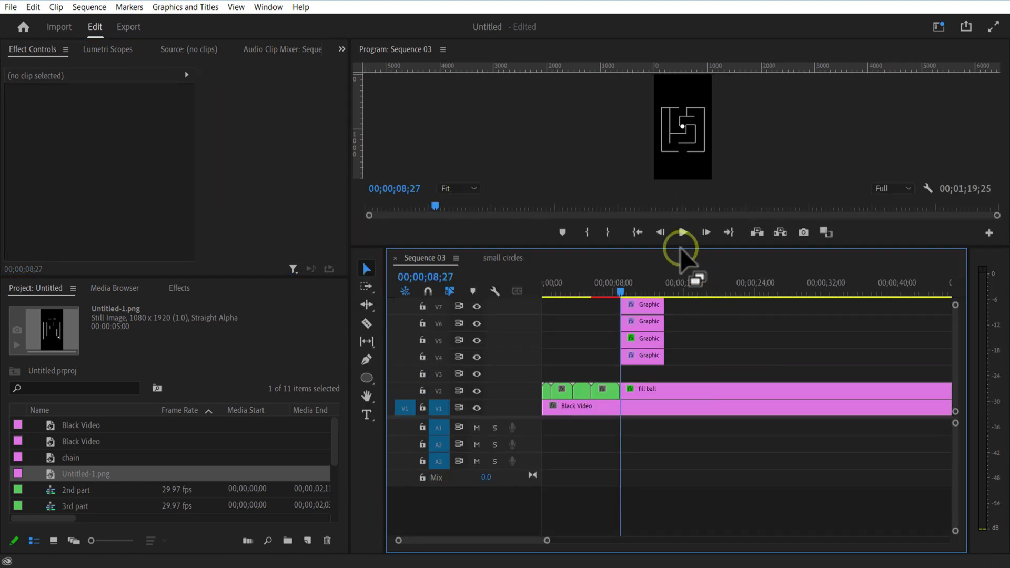
Nest all the maze line graphics into a sequence named "maze" and move it down to V3
left_click(868, 314)
type("maze")
left_click(475, 296)
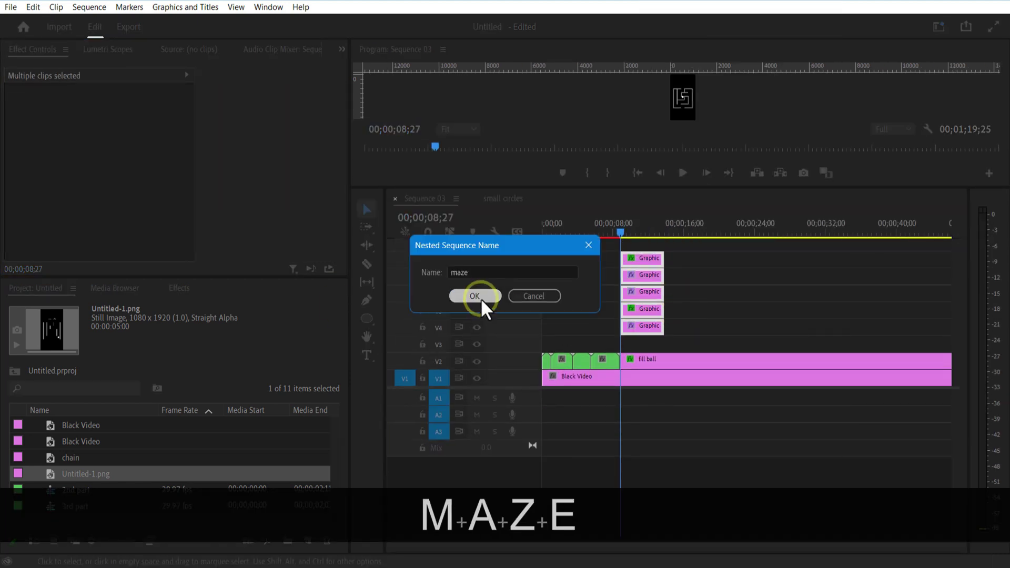
left_click_drag(634, 327, 636, 343)
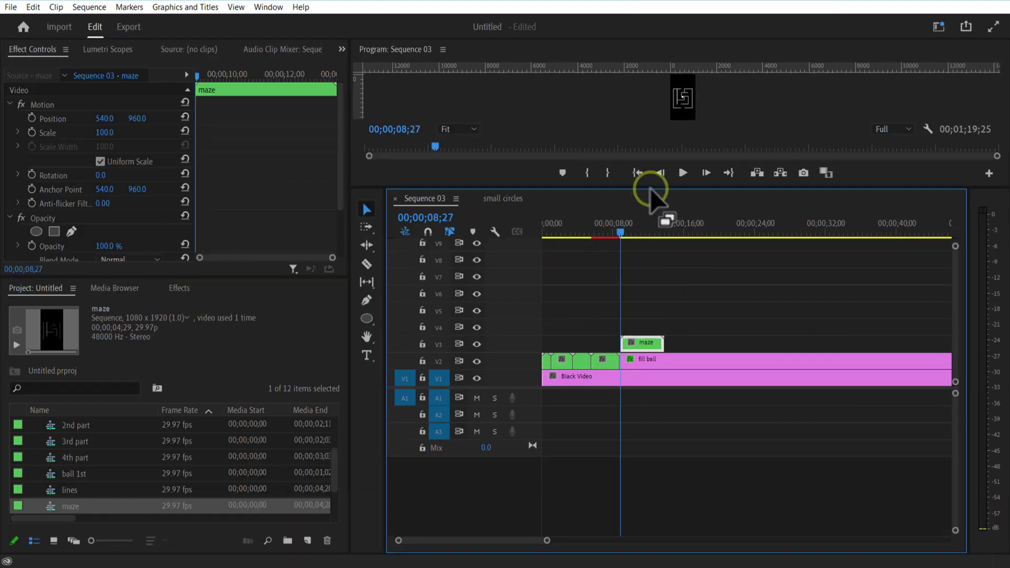
Set the fill ball's scale to 56.0 and place its first Position keyframe at the start of the clip
left_click_drag(650, 188, 650, 352)
left_click(646, 442)
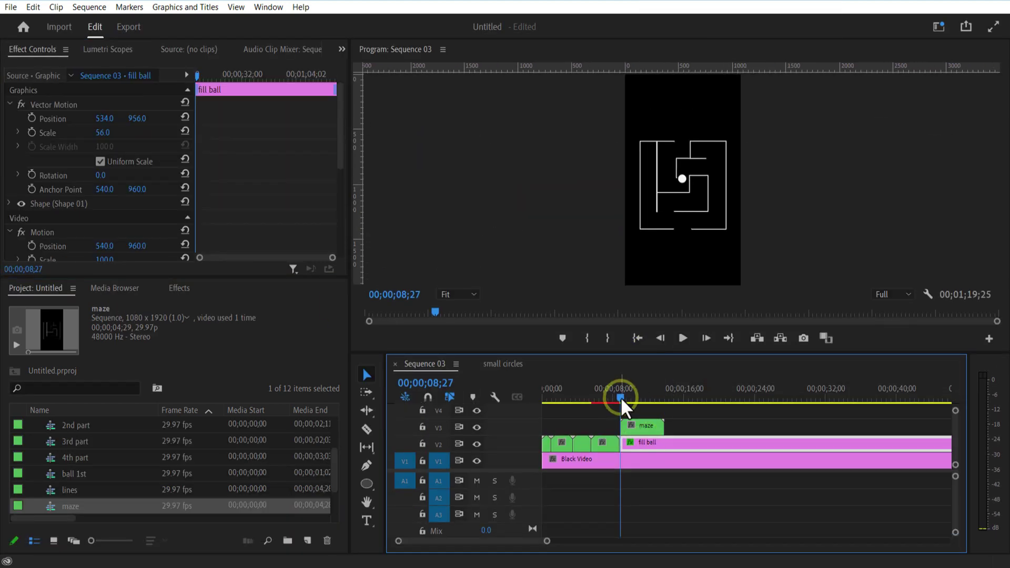
left_click(629, 443)
left_click(42, 149)
left_click(32, 118)
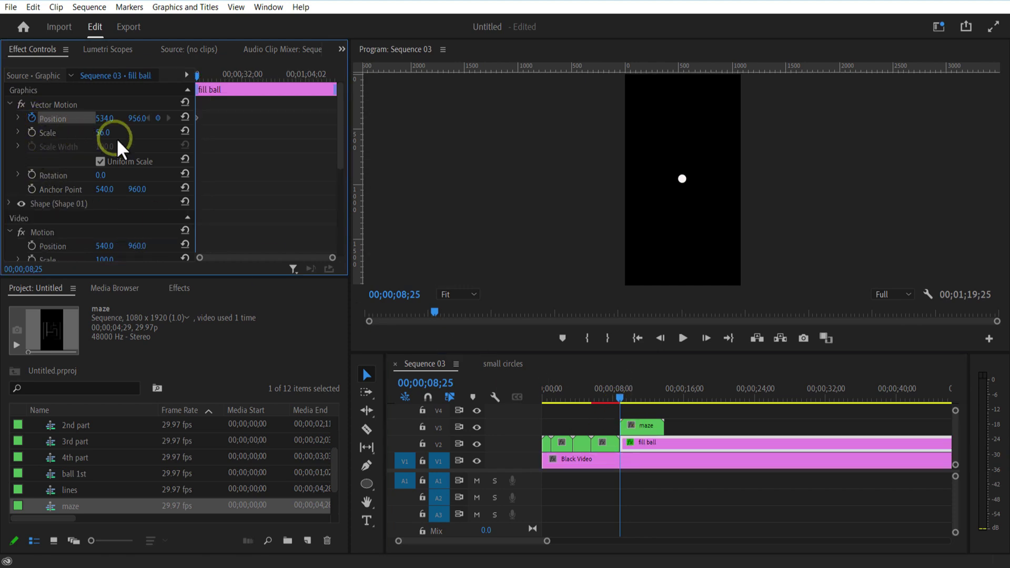
left_click_drag(614, 400, 628, 401)
left_click_drag(332, 258, 217, 257)
left_click(198, 117)
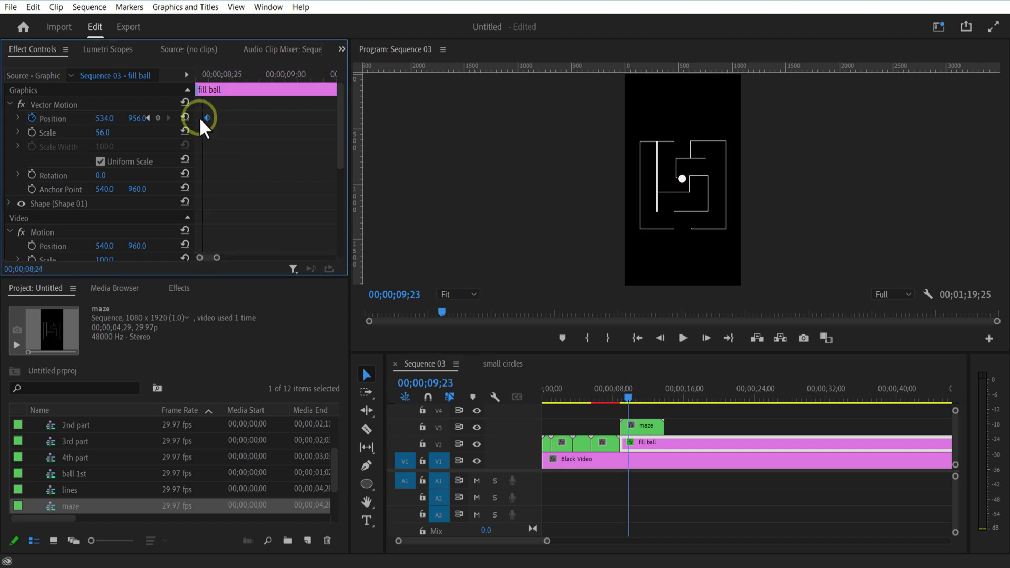
Keyframe the fill ball's Y position to 1419 at 00;00;09;03 so it drops to the maze's lower opening
left_click_drag(203, 77, 323, 120)
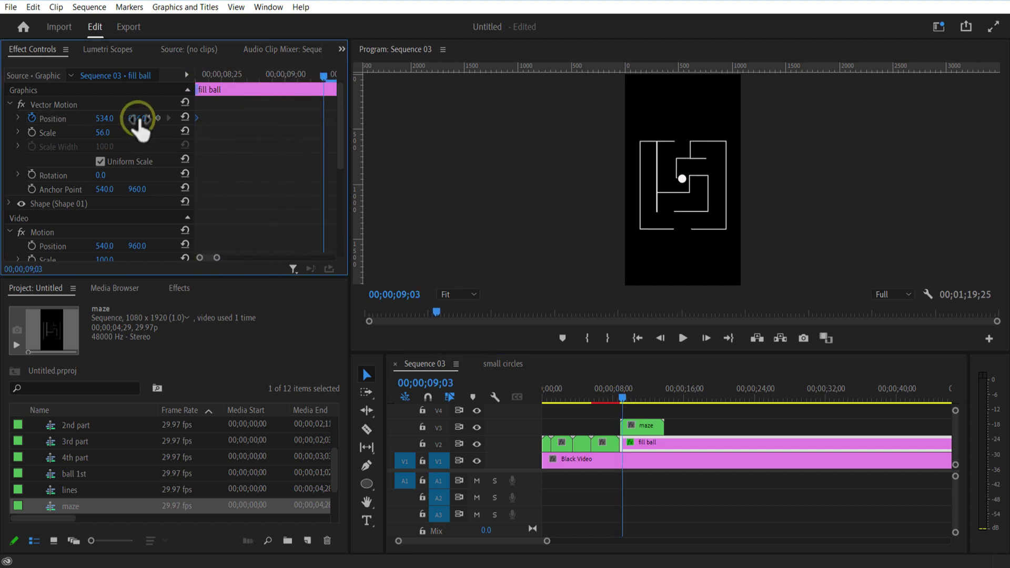
left_click_drag(138, 119, 254, 150)
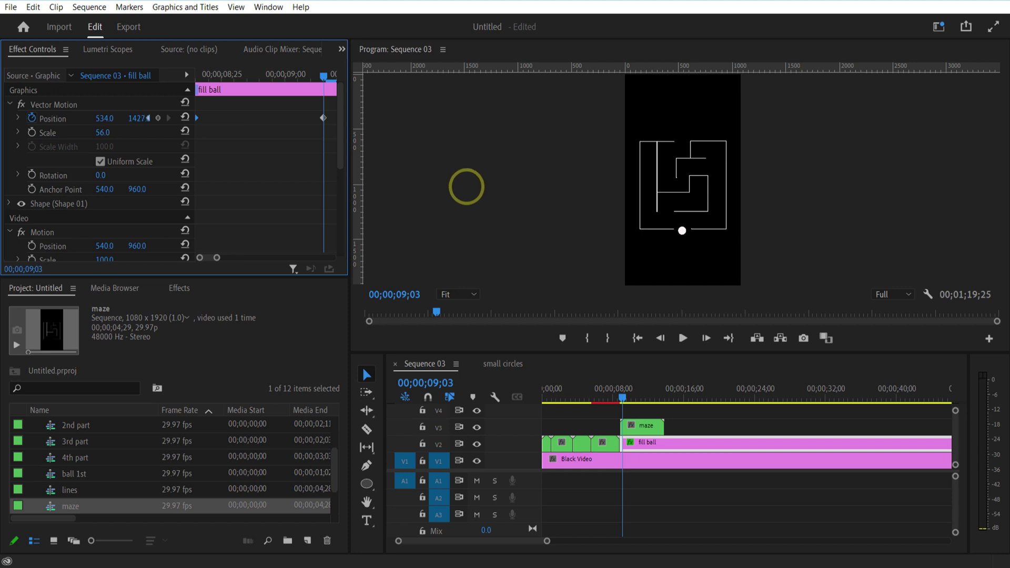
left_click_drag(459, 185, 461, 185)
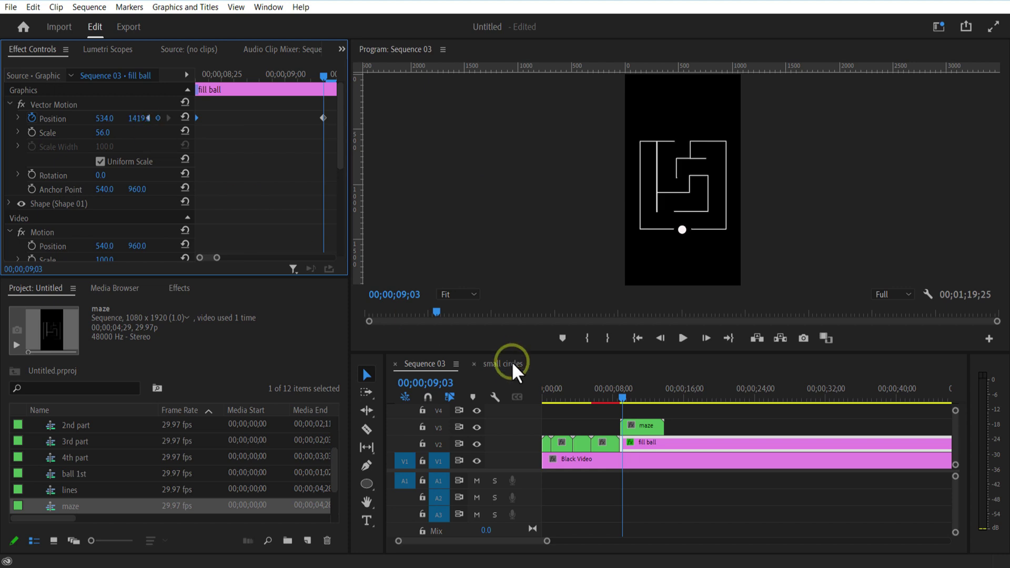
Play back the ball's drop into the maze opening from 00;00;08;21
left_click_drag(630, 396, 616, 396)
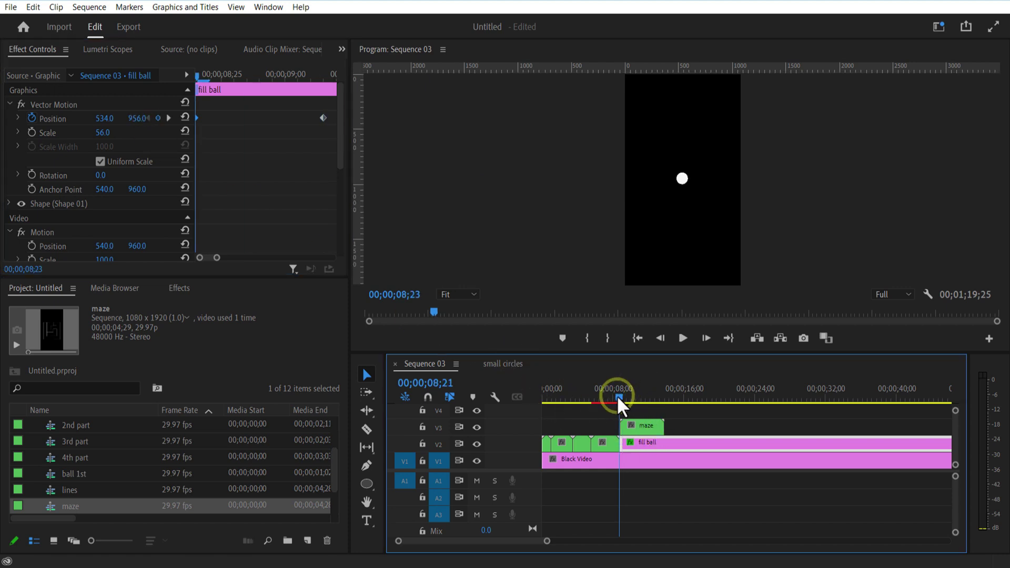
left_click(683, 338)
left_click(683, 338)
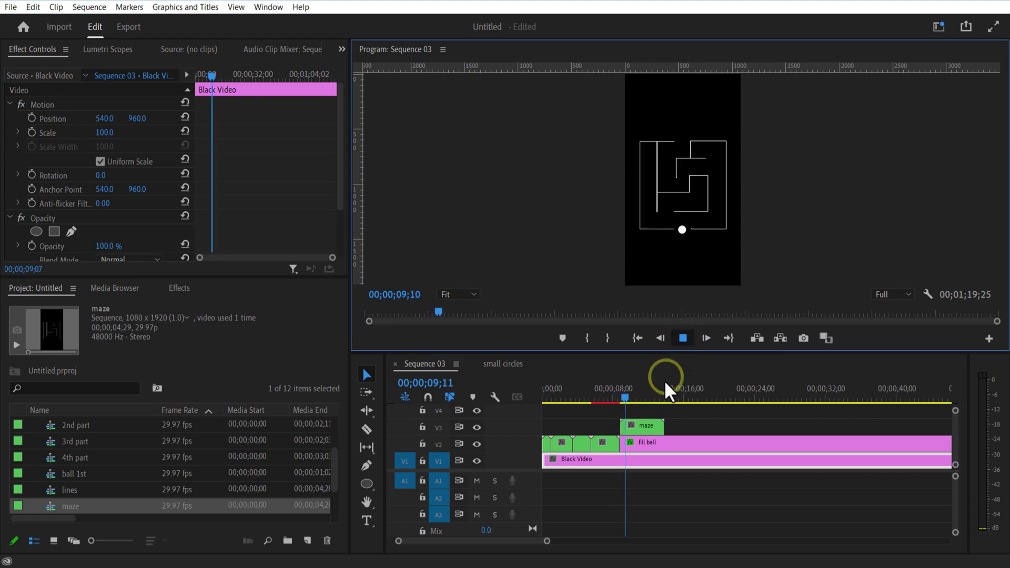
Add a four-point opacity mask to the maze nest, widen it past the frame's sides, and move it above the maze
left_click(648, 424)
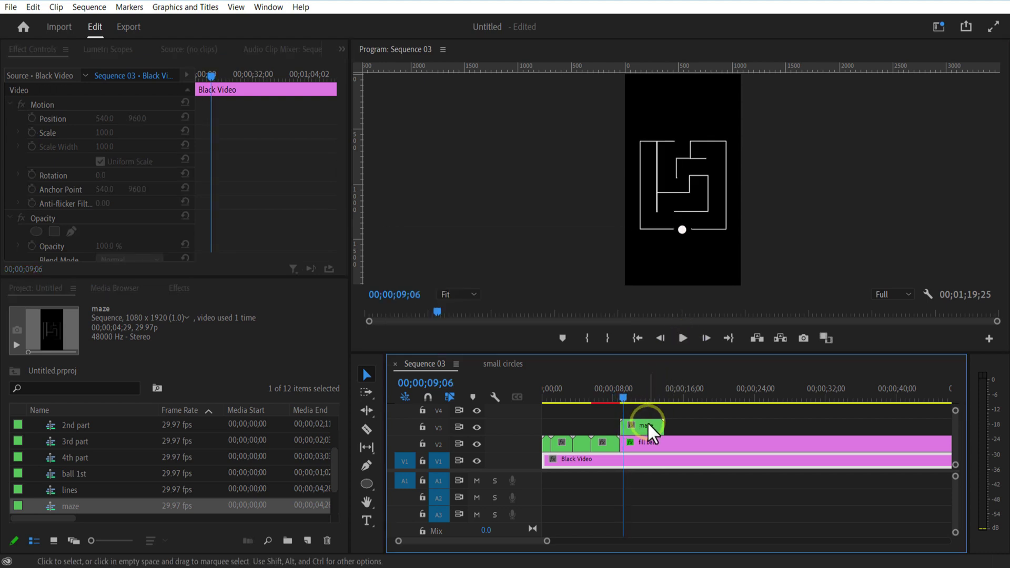
left_click(36, 231)
left_click(614, 168)
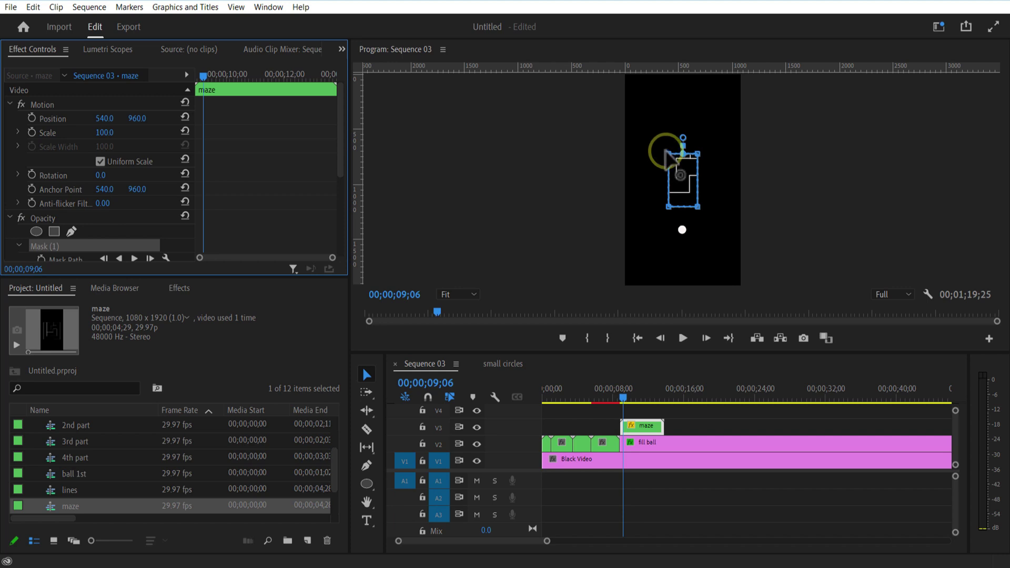
left_click_drag(668, 154, 616, 152)
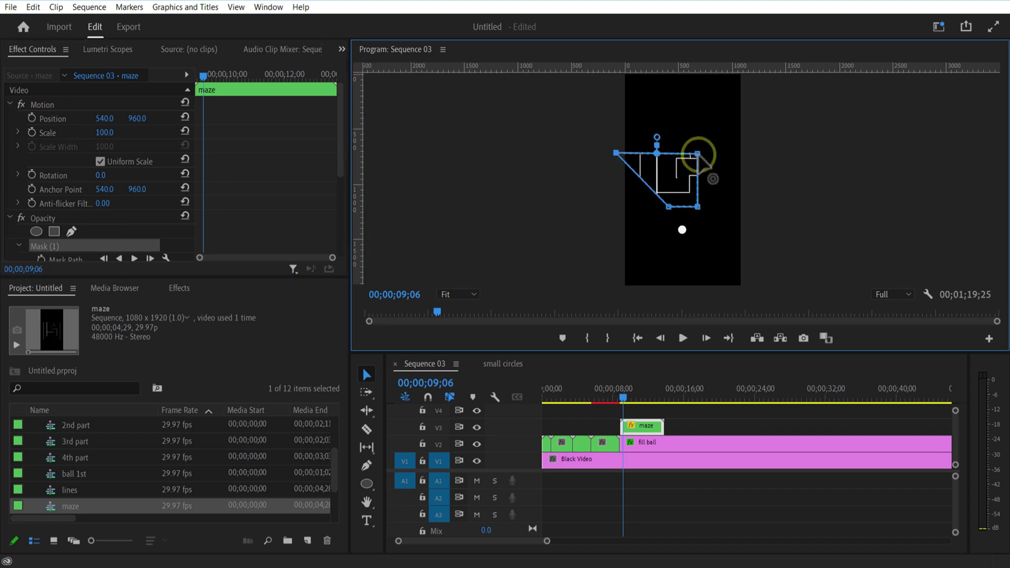
left_click_drag(697, 154, 748, 155)
left_click_drag(699, 207, 738, 209)
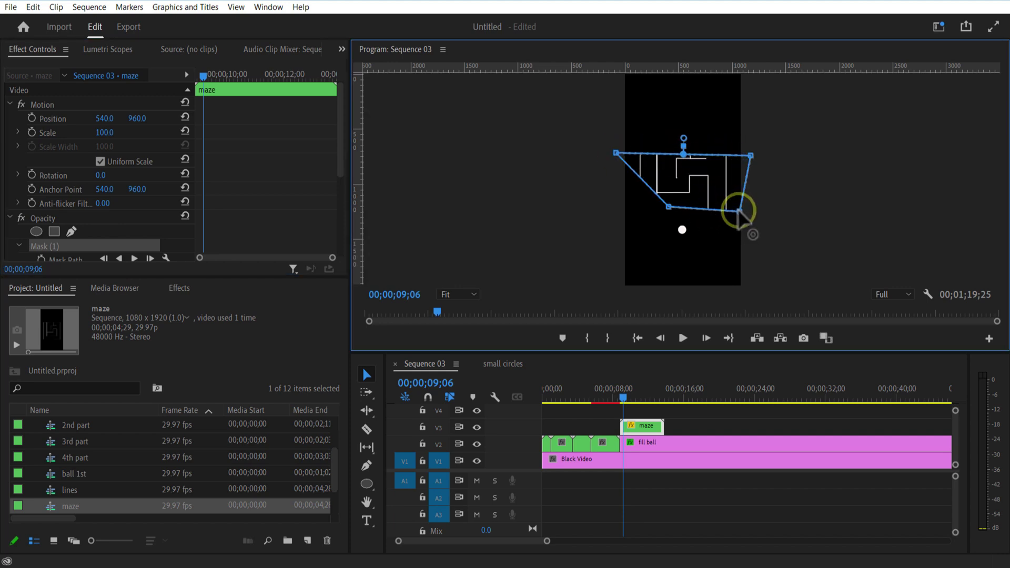
left_click_drag(668, 207, 620, 219)
left_click_drag(739, 209, 756, 277)
left_click_drag(620, 219, 597, 279)
left_click_drag(672, 207, 671, 16)
Start a Mask Path keyframe for the maze nest's Mask (1) at 00;00;08;27 with the mask above the maze
left_click(619, 398)
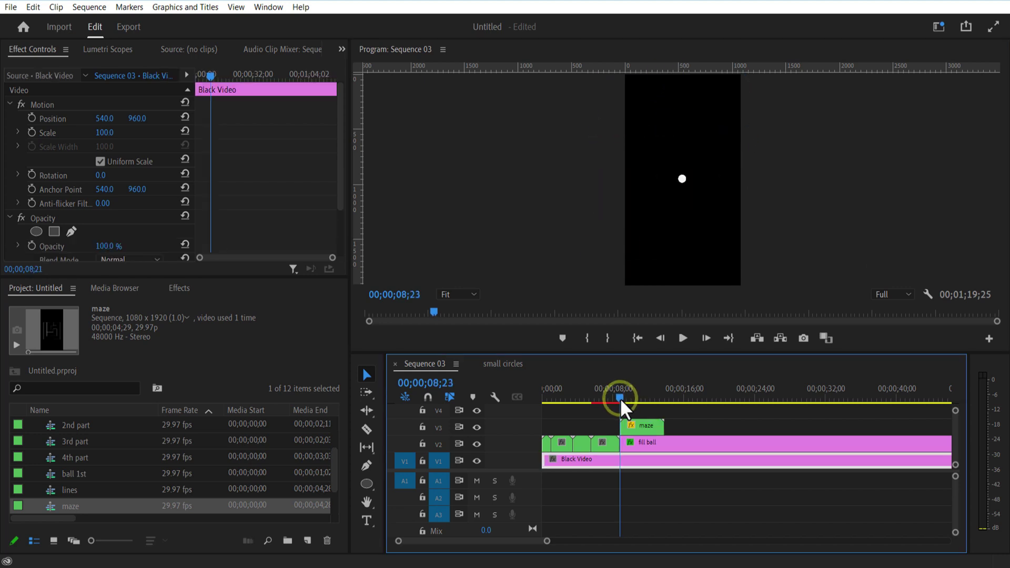
left_click_drag(620, 397, 621, 399)
left_click(638, 426)
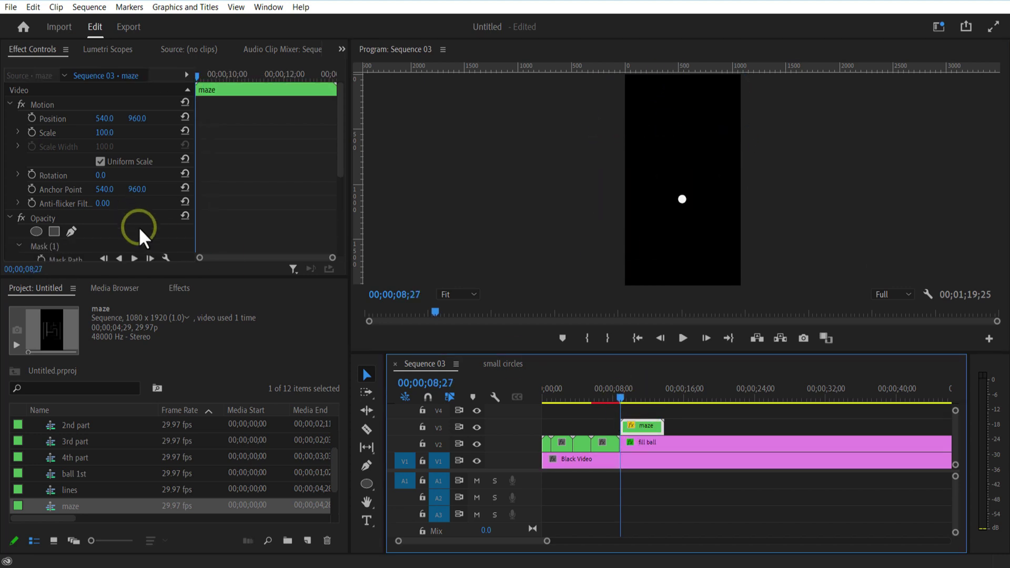
left_click(42, 235)
left_click(47, 232)
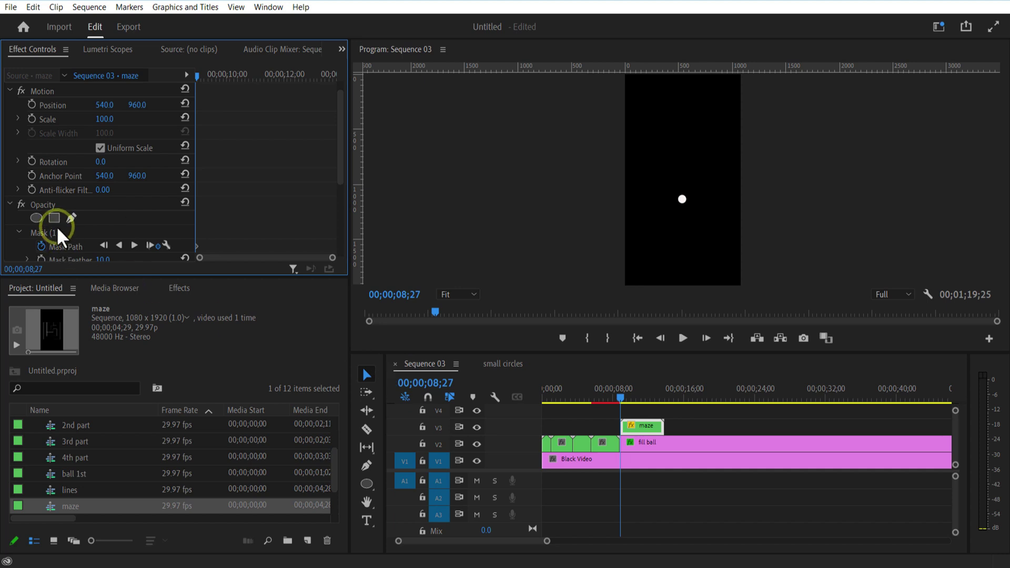
left_click(55, 230)
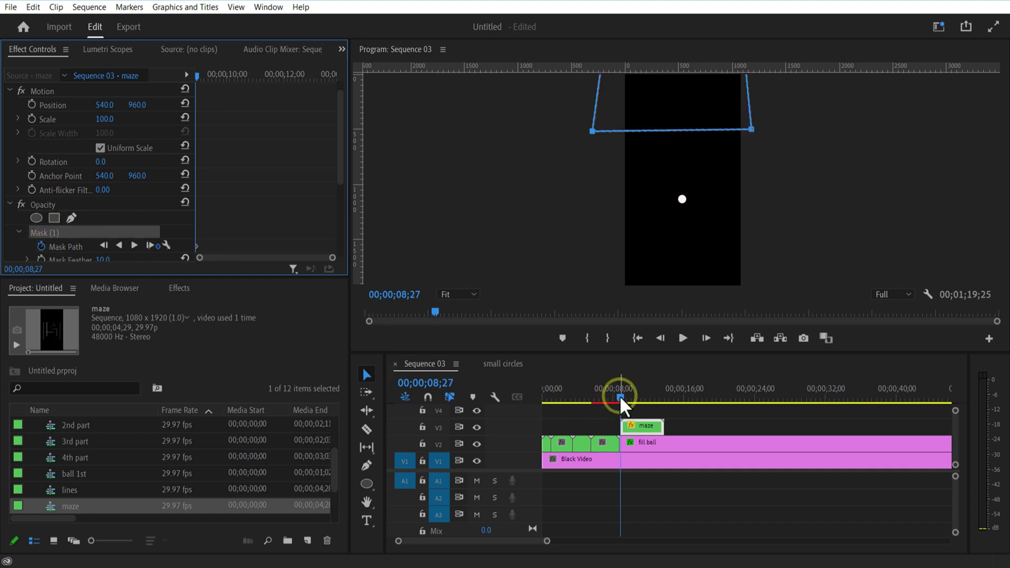
Keyframe the mask at 00;00;09;06 by moving it down over the whole maze, and play back the reveal
left_click_drag(619, 396, 623, 395)
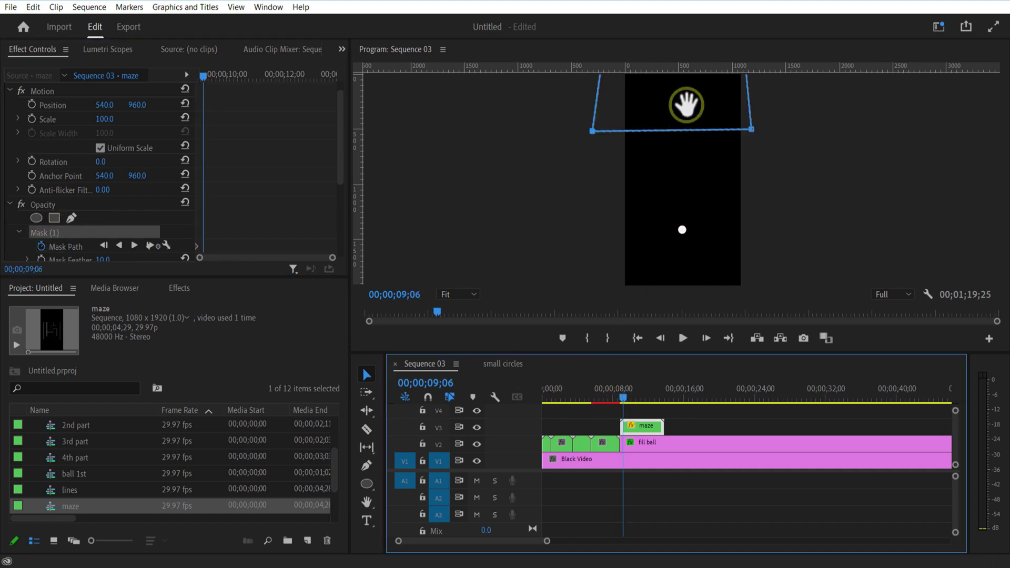
left_click(684, 105)
mouse_move(690, 203)
left_mouse_down()
mouse_move(688, 221)
mouse_move(691, 211)
left_mouse_up()
left_click(618, 399)
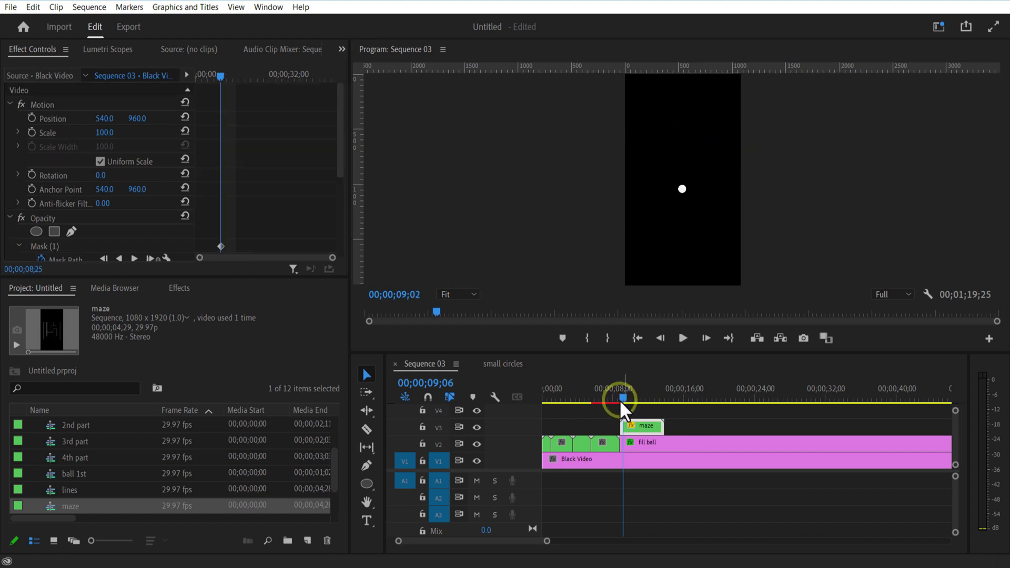
left_click(682, 339)
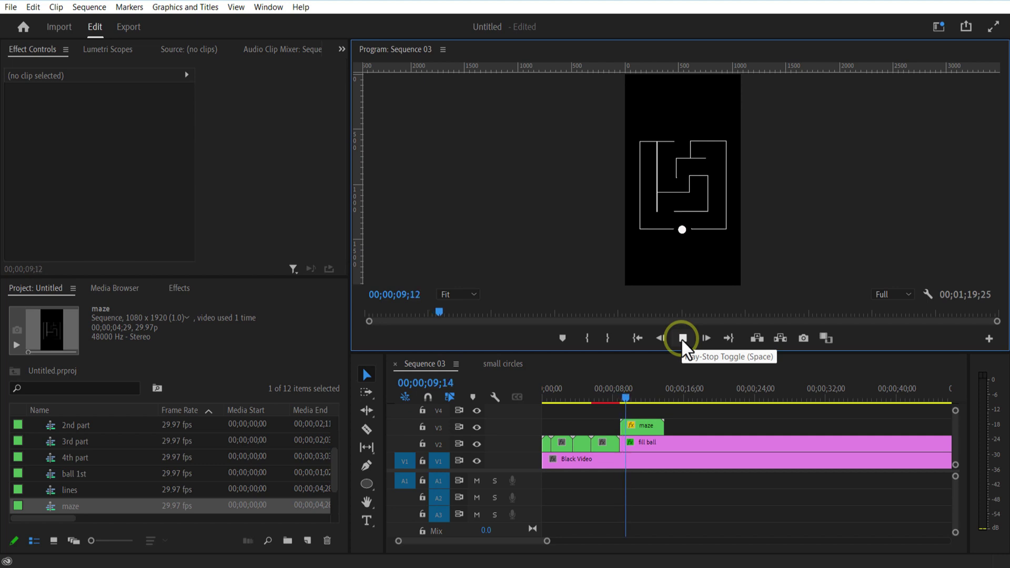
Add a Position keyframe to the fill ball at 00;00;09;07 to hold it at the maze's bottom opening
left_click(683, 339)
left_click(627, 401)
left_click(646, 449)
left_click_drag(547, 540, 496, 541)
left_click_drag(733, 400, 729, 400)
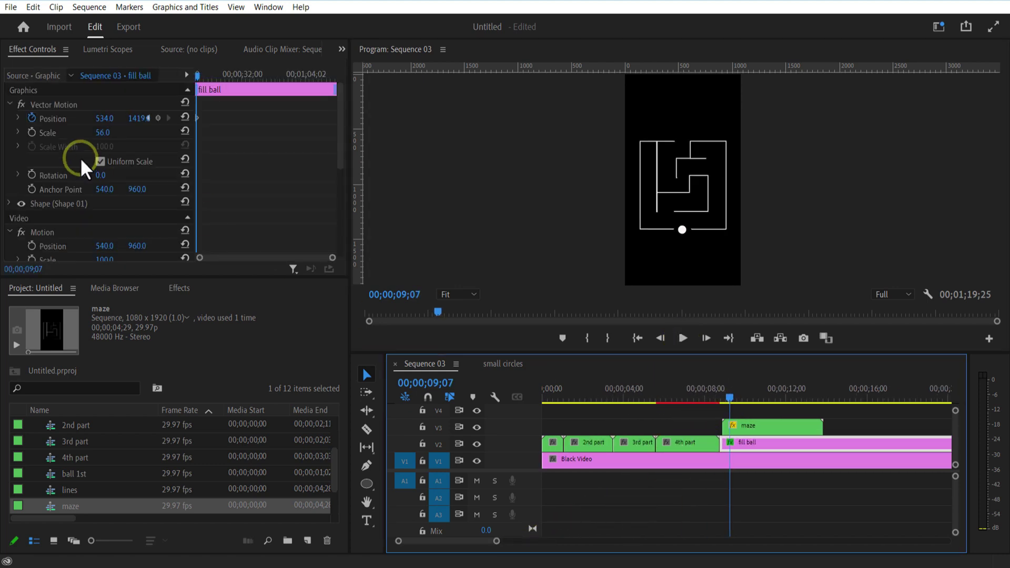
left_click(159, 118)
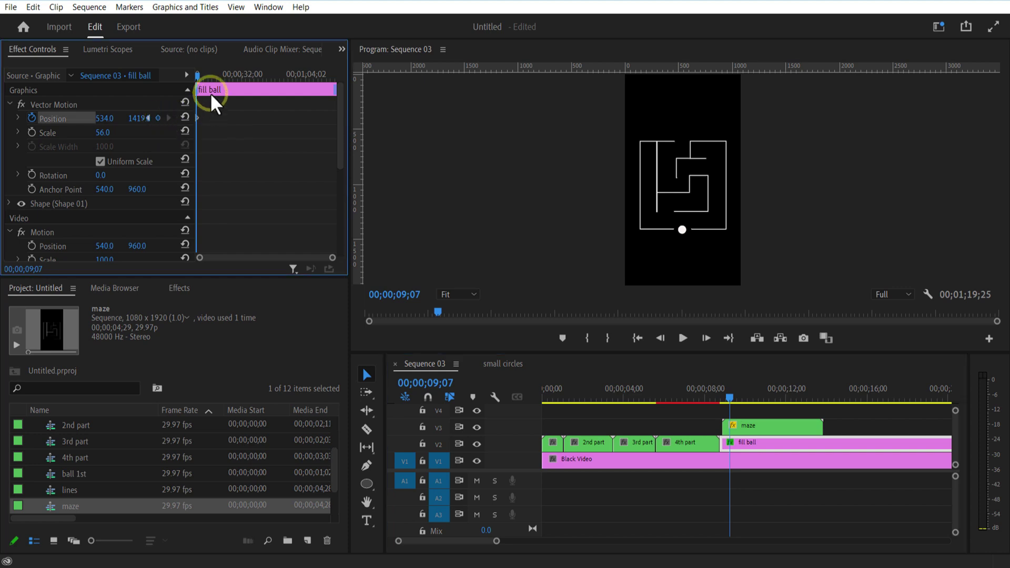
Keyframe the fill ball's vertical position at 1342 so it moves up into the maze, and adjust that keyframe's timing
left_click_drag(332, 257, 286, 257)
left_click_drag(218, 80, 245, 79)
left_click_drag(138, 119, 90, 118)
mouse_move(245, 77)
left_mouse_down()
mouse_move(257, 77)
mouse_move(222, 84)
mouse_move(243, 81)
left_mouse_up()
left_click_drag(245, 117, 240, 118)
Keyframe the fill ball to horizontal 856 at 00;00;10;00, hold it at 00;00;10;01, and raise it to vertical 696 at 00;00;10;10
left_click_drag(244, 79, 270, 77)
left_click(157, 118)
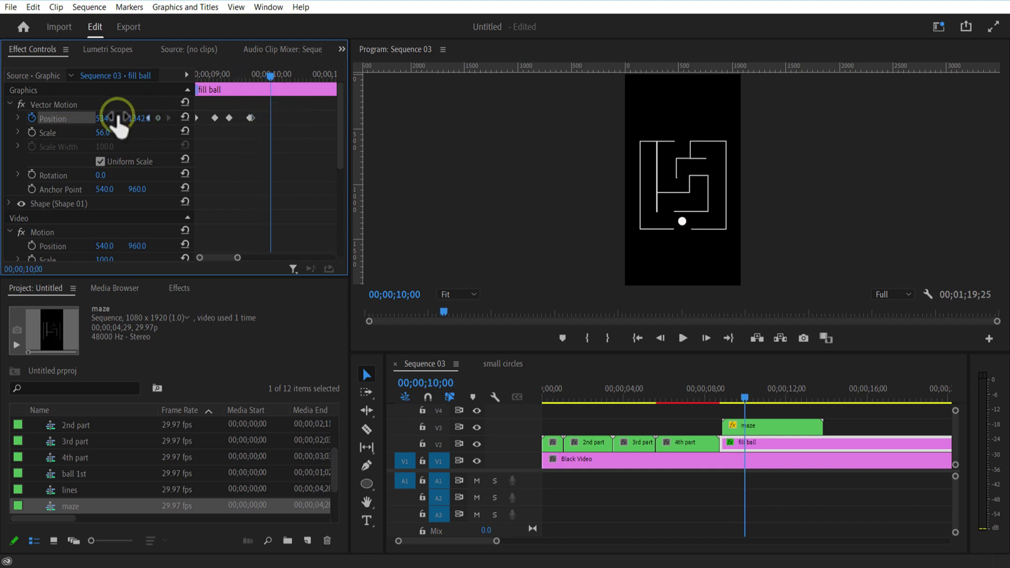
left_click_drag(113, 125, 346, 129)
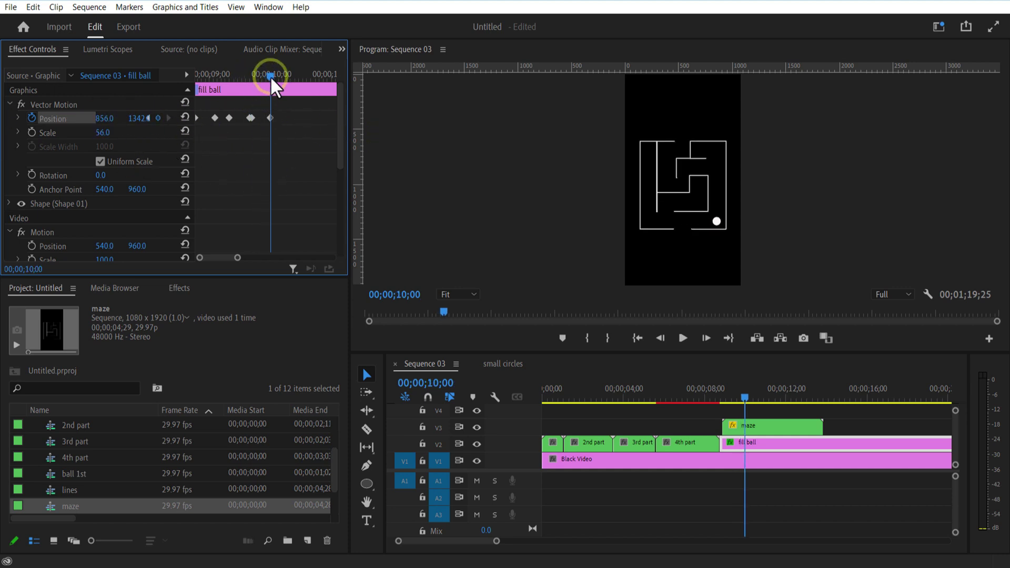
left_click_drag(270, 75, 273, 74)
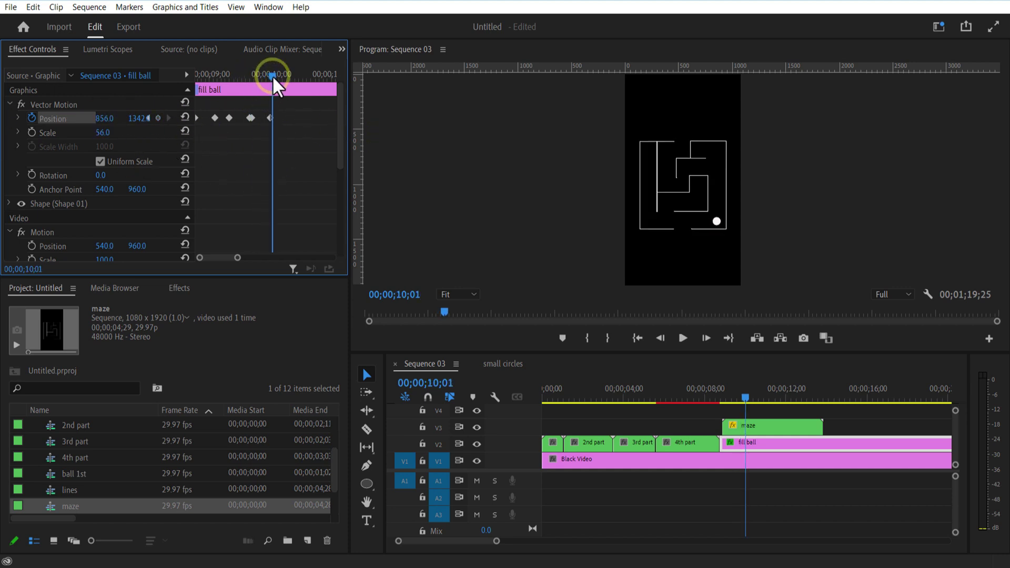
left_click(158, 118)
left_click_drag(270, 75, 288, 83)
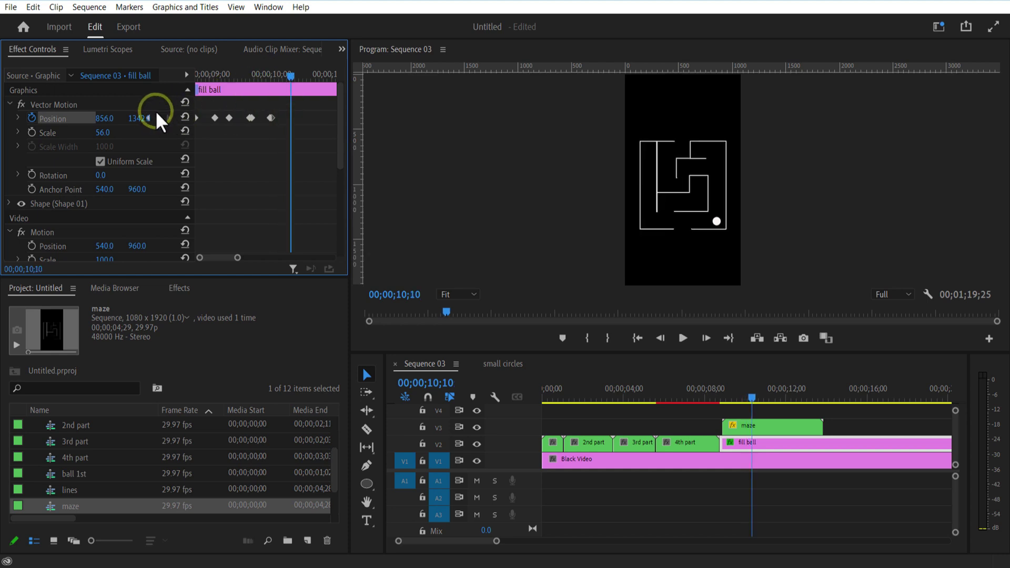
left_click_drag(139, 118, 87, 125)
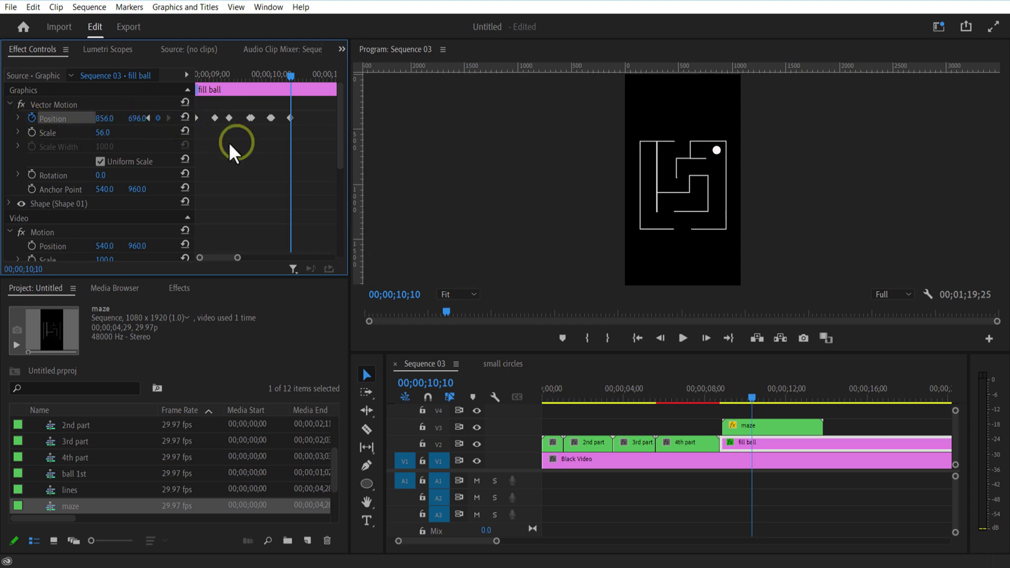
Keyframe the fill ball's position onward from the maze's upper right corner, alternating vertical and leftward moves along the inner passages
left_click_drag(218, 257, 218, 258)
left_click_drag(274, 76, 290, 76)
left_click_drag(137, 118, 174, 119)
left_click_drag(290, 76, 307, 76)
left_click_drag(104, 118, 19, 127)
left_click_drag(307, 76, 325, 84)
left_click_drag(137, 118, 255, 125)
Keyframe the fill ball through the remaining passages and out of the maze's top opening, ending at 549, 428 at 00;00;12;21
left_click_drag(240, 258, 247, 257)
left_click_drag(280, 76, 290, 76)
left_click_drag(104, 118, 19, 124)
left_click_drag(289, 77, 300, 77)
left_click_drag(138, 119, 195, 120)
left_click_drag(300, 77, 311, 79)
left_click_drag(104, 118, 194, 118)
left_click_drag(312, 78, 324, 79)
left_click_drag(138, 119, 1, 104)
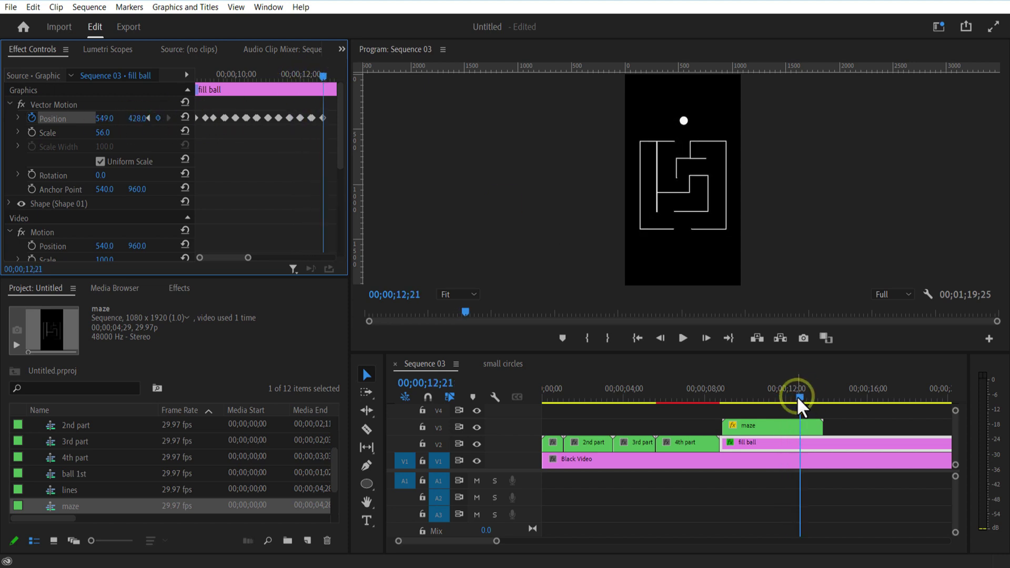
Play back the ball's path through the maze from 00;00;08;22 and check its exit at the top
left_click_drag(796, 395, 719, 397)
left_click(683, 337)
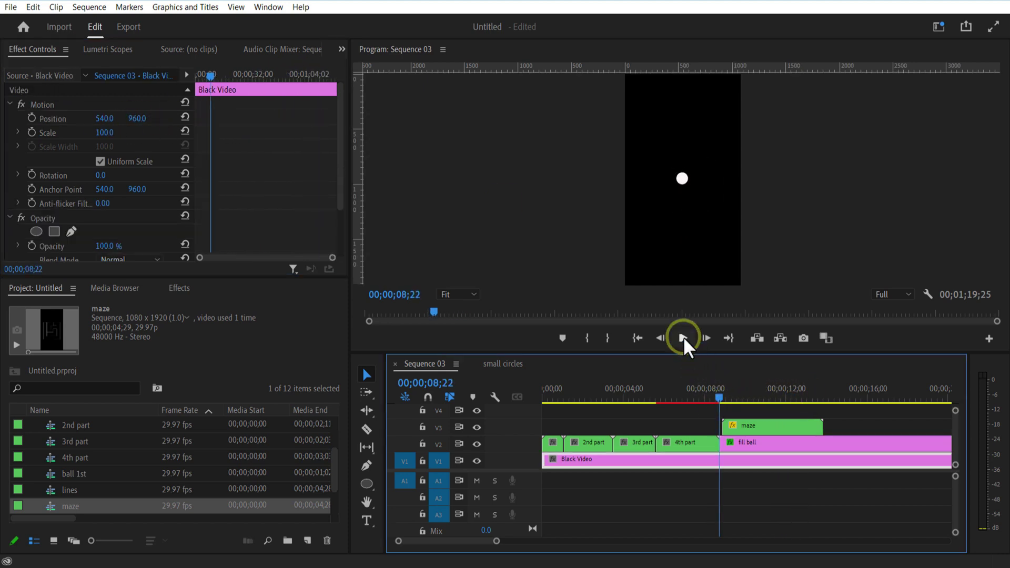
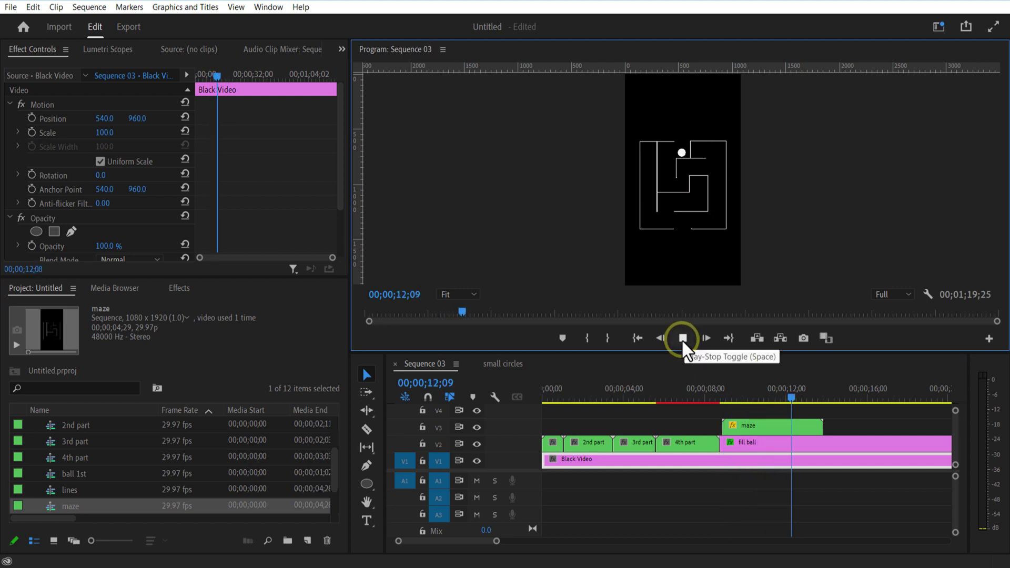
left_click(682, 339)
left_click(803, 396)
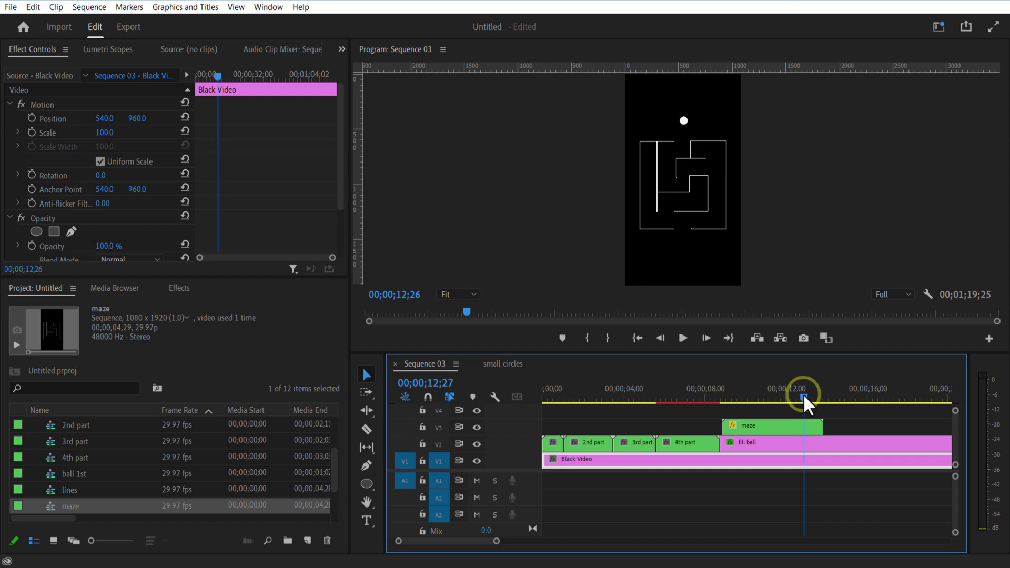
mouse_move(803, 393)
left_mouse_down()
mouse_move(778, 392)
mouse_move(790, 390)
left_mouse_up()
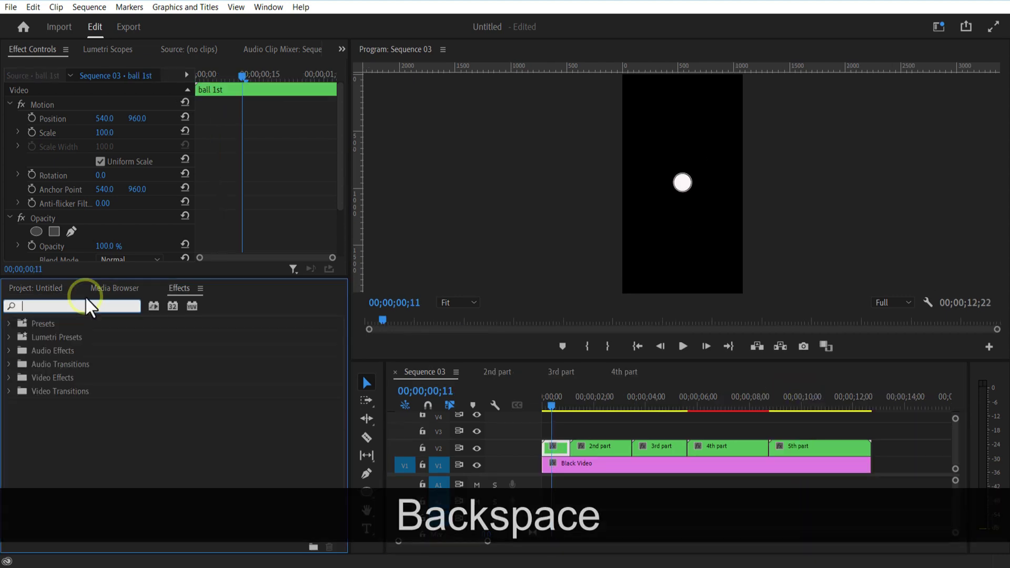
Add a Drop Shadow to the ball 1st nest, with shadow color FEFDFD and increased softness
type("drop")
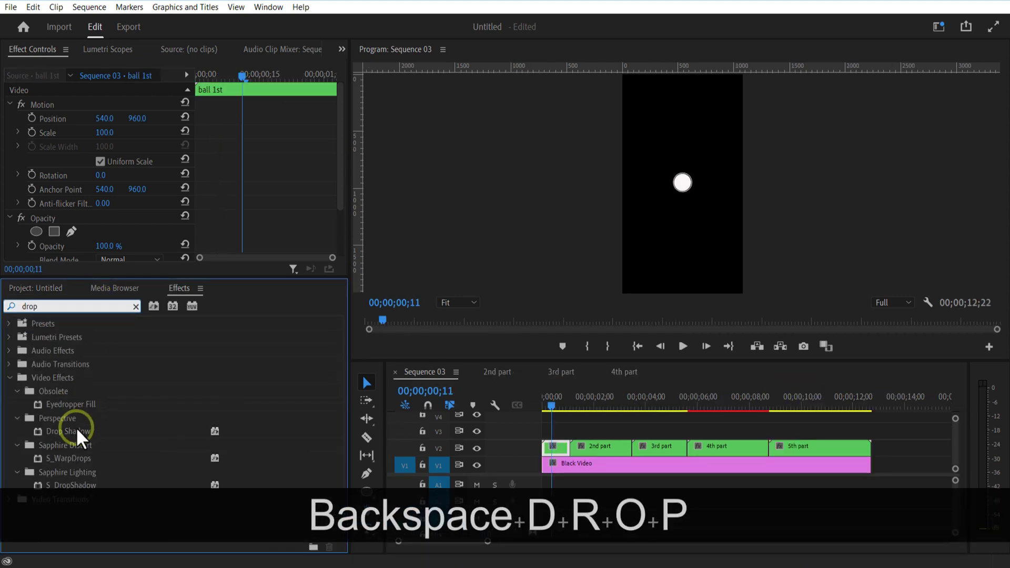
left_click_drag(76, 428, 552, 450)
left_click_drag(338, 154, 328, 265)
left_click(103, 156)
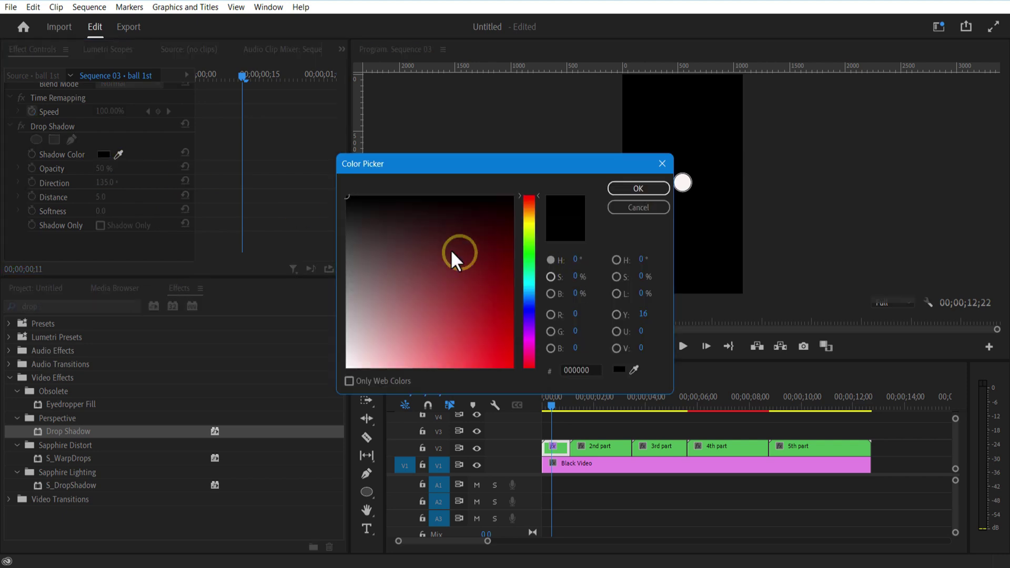
left_click(348, 365)
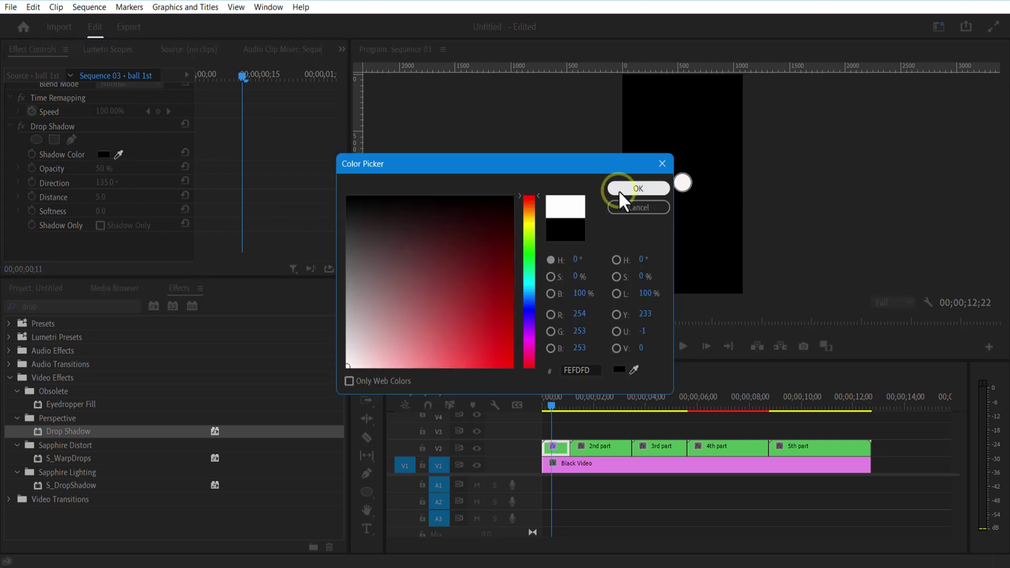
left_click(637, 189)
left_click_drag(101, 210, 129, 211)
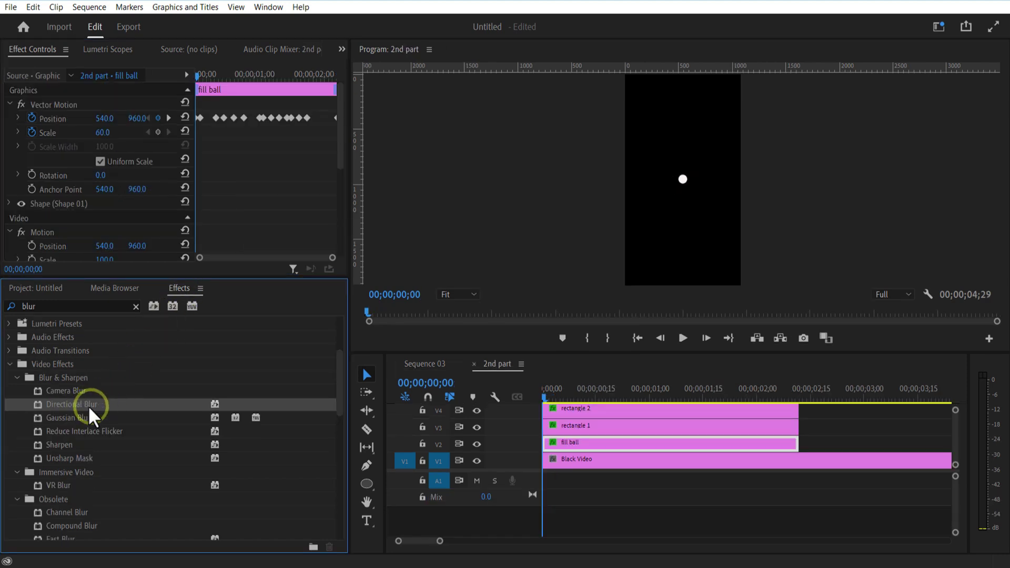
Apply Directional Blur to the fill ball in the 2nd part sequence, trying Direction -6° and Blur Length 4
left_click_drag(87, 405, 590, 446)
left_click(549, 401)
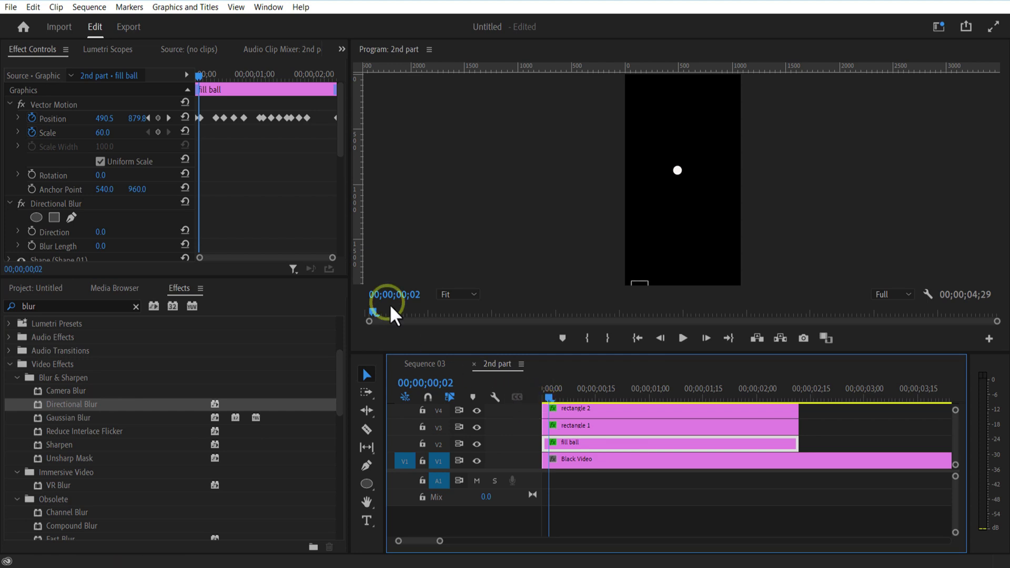
left_click_drag(340, 144, 334, 178)
left_click(114, 157)
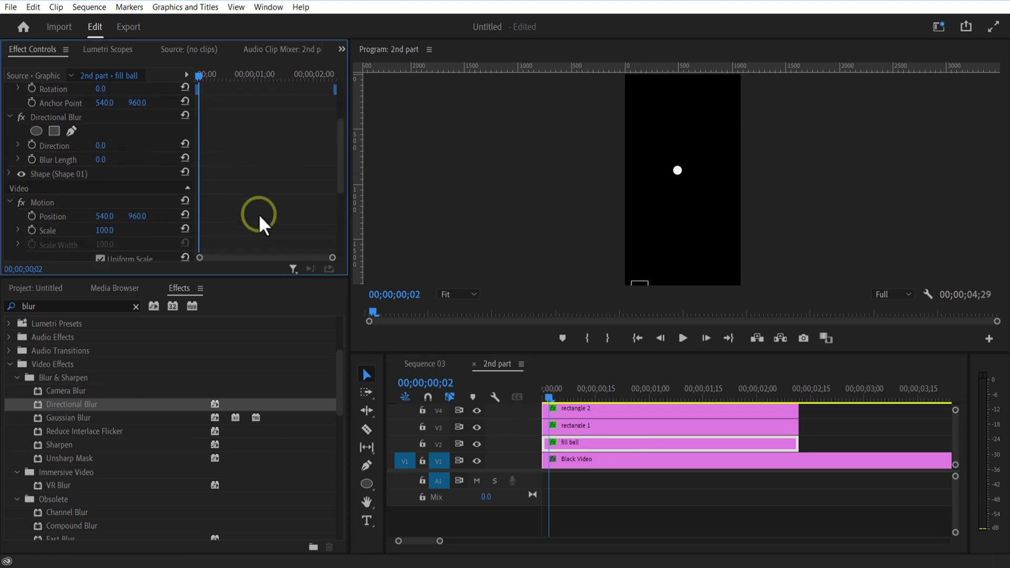
left_click_drag(96, 147, 70, 145)
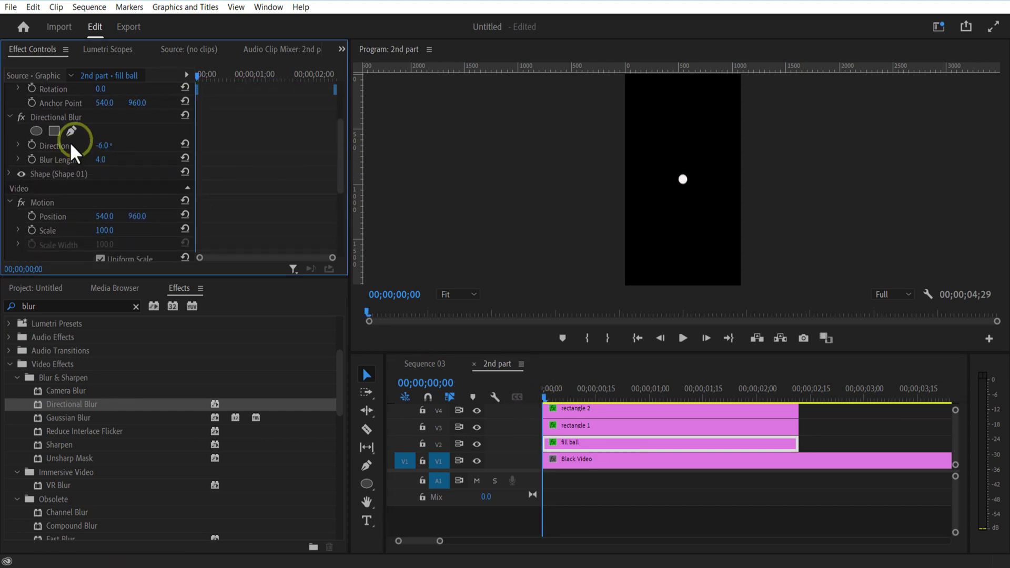
Keyframe the fill ball's Blur Length at 0 on 00;00;00;00 and 7 on 00;00;00;10
left_click(31, 159)
left_click(100, 160)
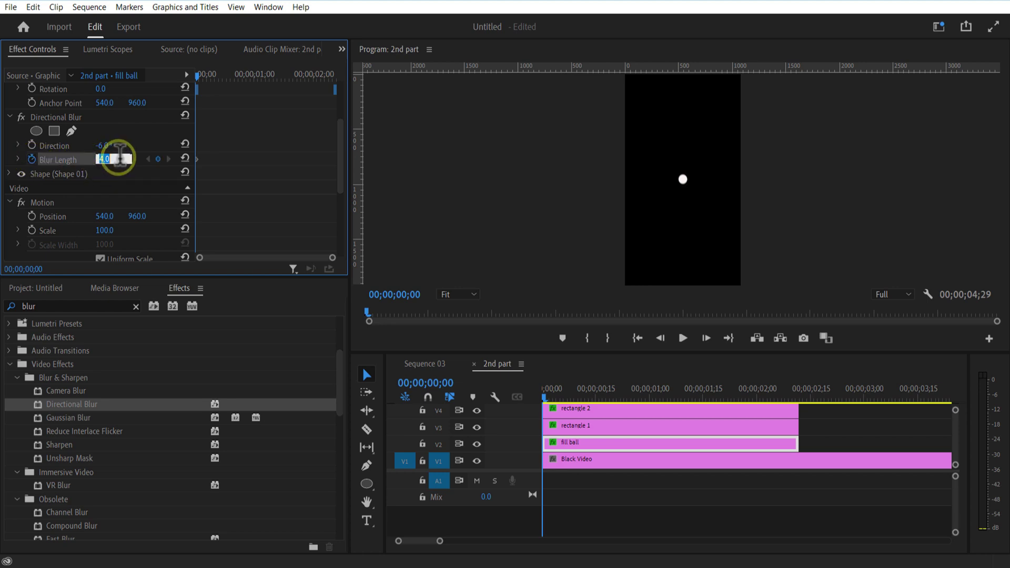
type("0")
left_click(144, 169)
left_click(582, 394)
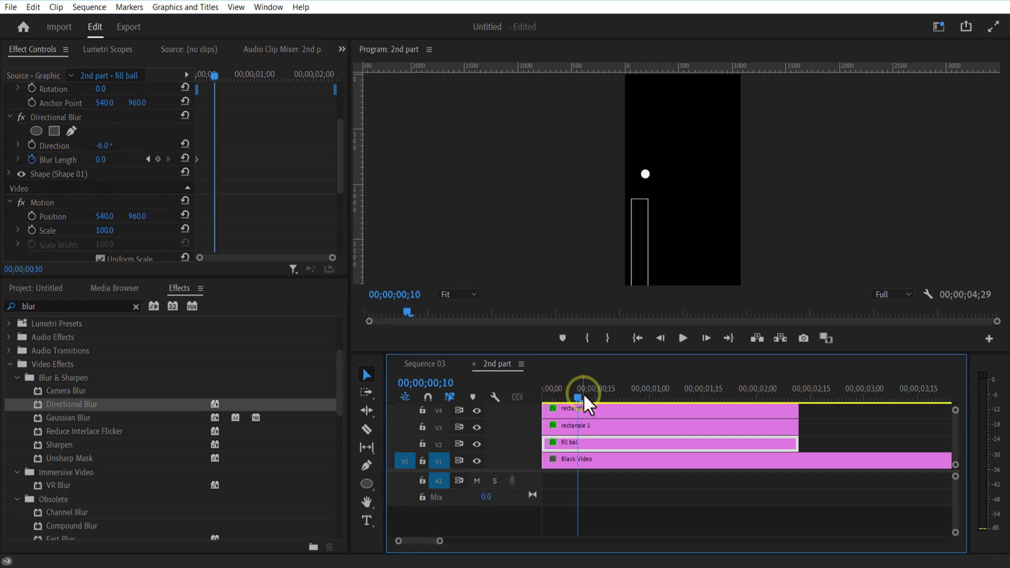
left_click(100, 159)
type("7")
left_click(72, 163)
Keyframe the blur's Direction at 0° on 00;00;00;00 and 30° on 00;00;00;10
left_click_drag(98, 145, 156, 147)
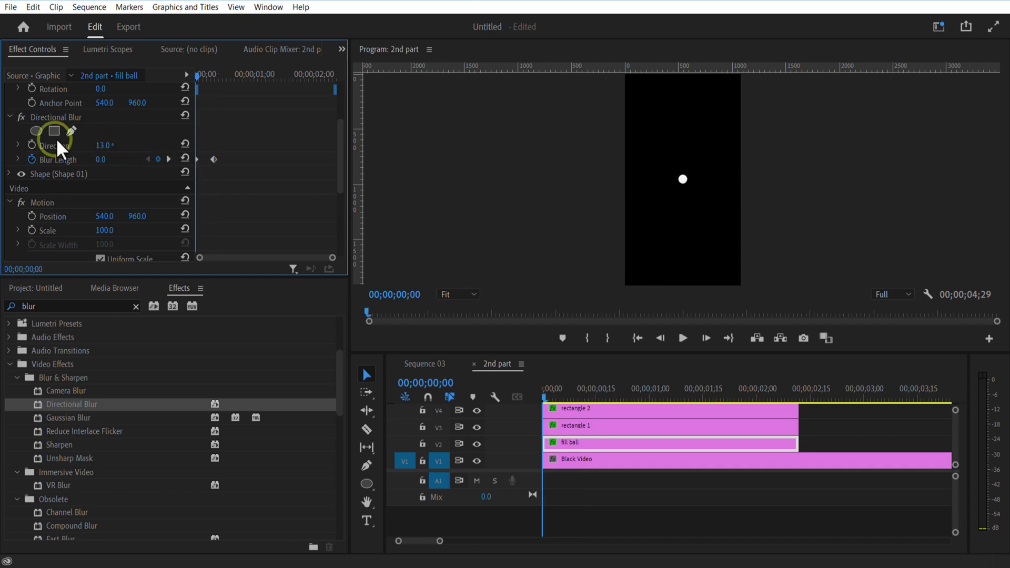
left_click(32, 144)
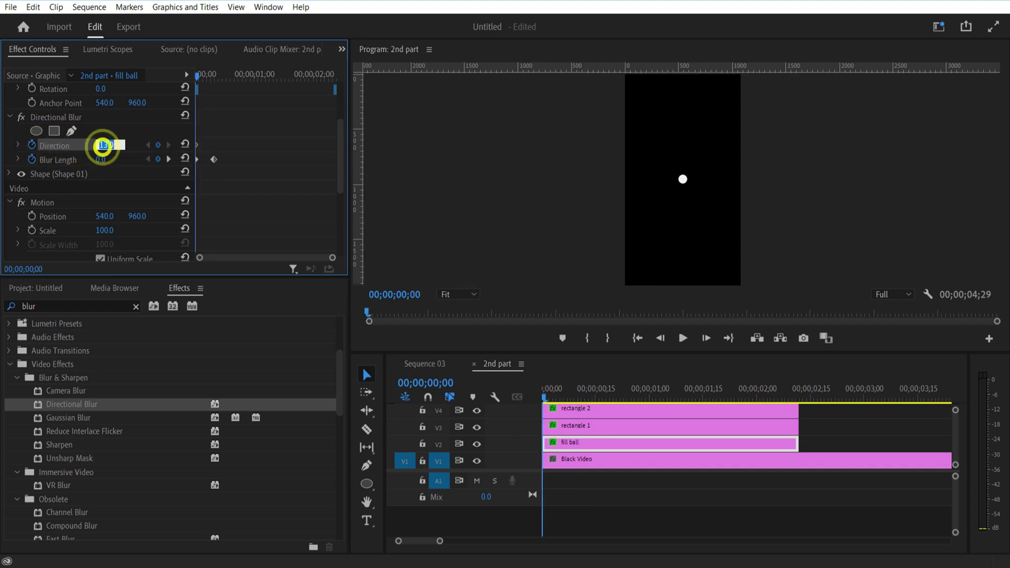
type("0")
left_click(133, 132)
left_click_drag(203, 73, 216, 82)
left_click(99, 145)
type("30")
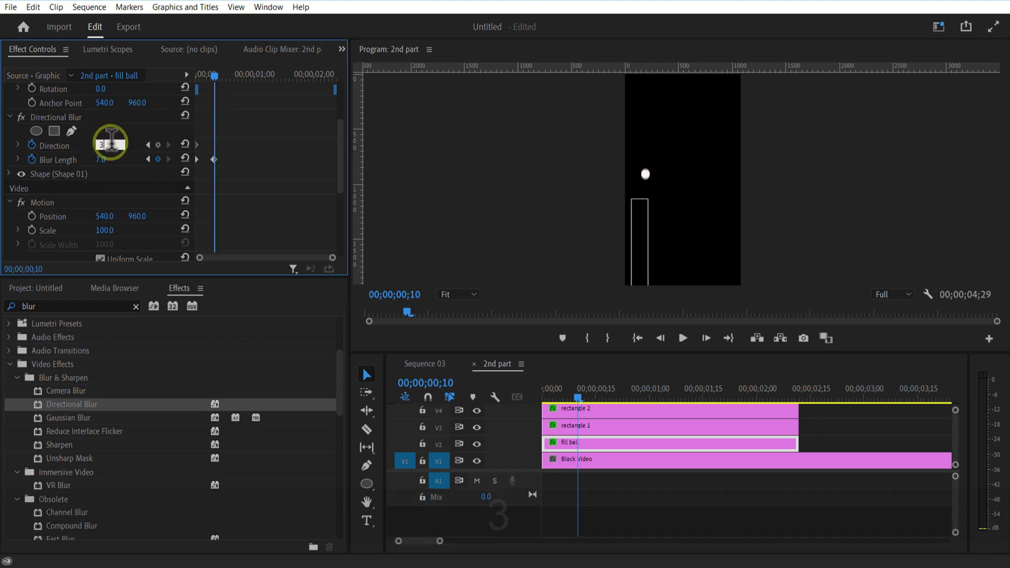
left_click(150, 144)
left_click(185, 115)
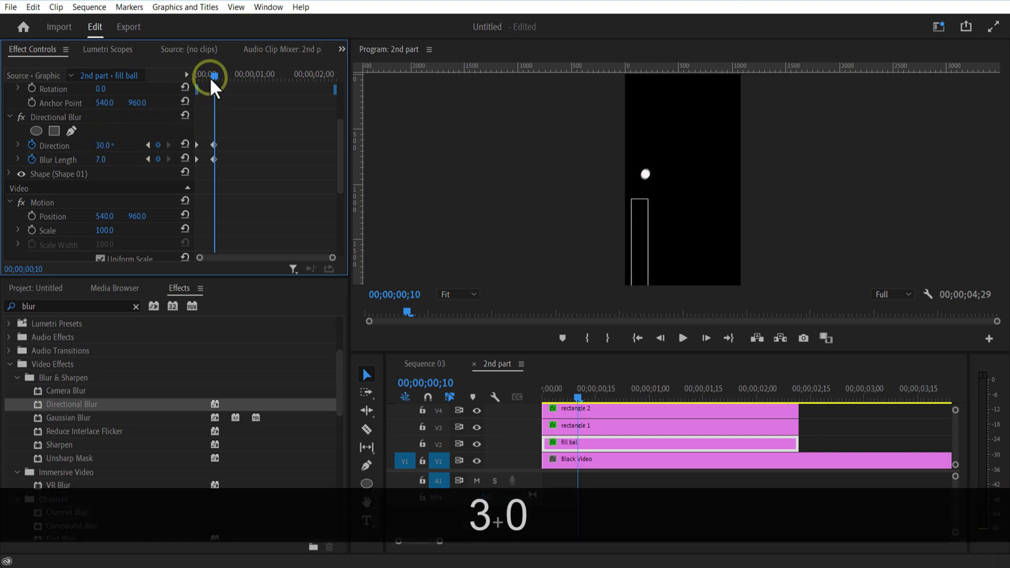
Keyframe further blur Direction changes to follow the ball's bounces across the bars, ending with -47° at 00;00;01;25
left_click_drag(210, 78, 252, 98)
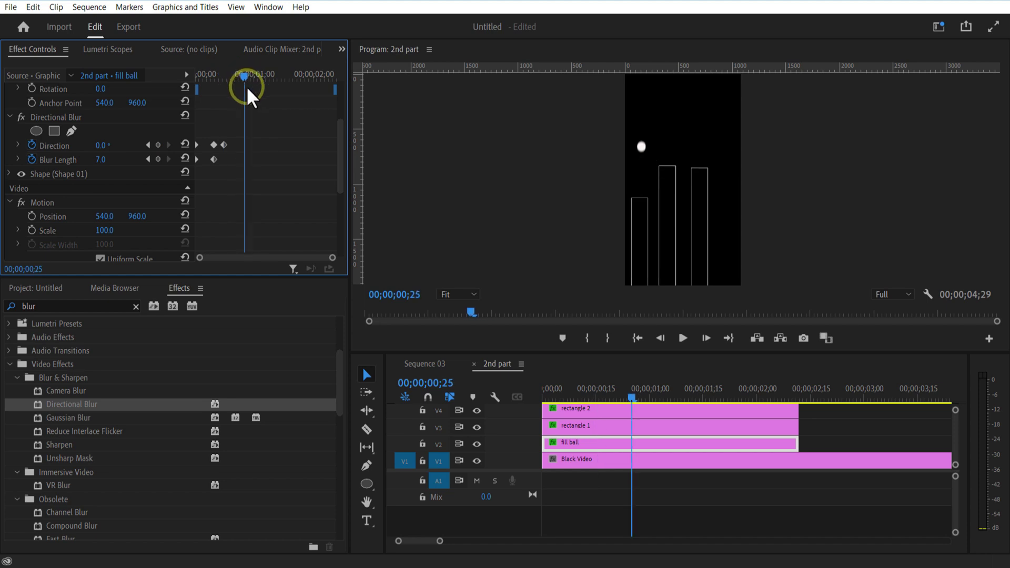
left_click_drag(103, 145, 126, 146)
left_click_drag(244, 79, 257, 81)
left_click_drag(103, 145, 135, 142)
left_click_drag(253, 79, 286, 82)
left_click_drag(102, 146, 122, 145)
left_click_drag(287, 79, 303, 79)
left_click_drag(103, 145, 65, 155)
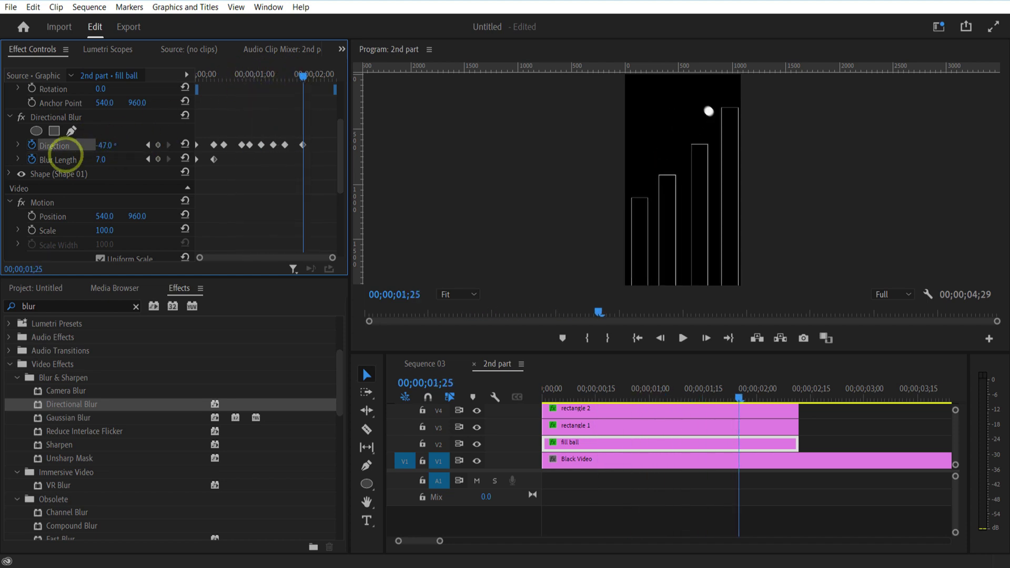
Play back the 2nd part sequence from its start to check the ball's directional blur
left_click_drag(303, 77, 187, 138)
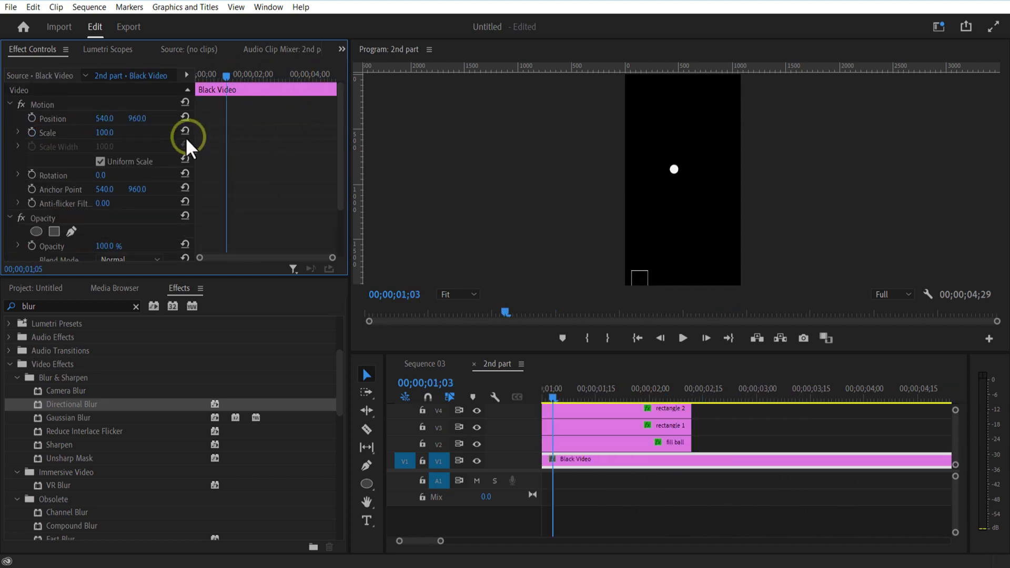
key("Home")
left_click(209, 173)
left_click(678, 338)
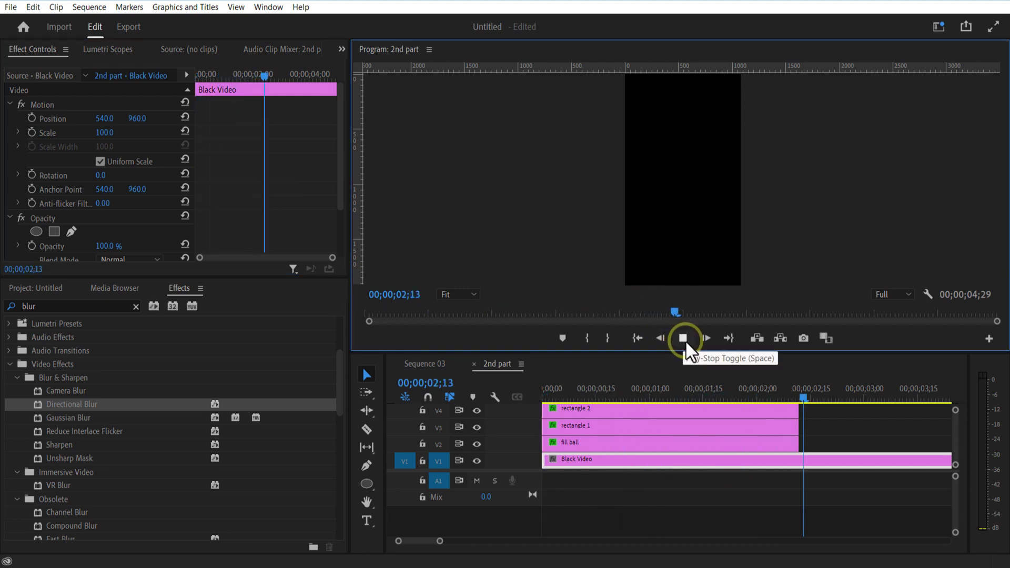
Add a text layer reading "What is life?" near the frame's center at the start of Sequence 03
left_click(858, 404)
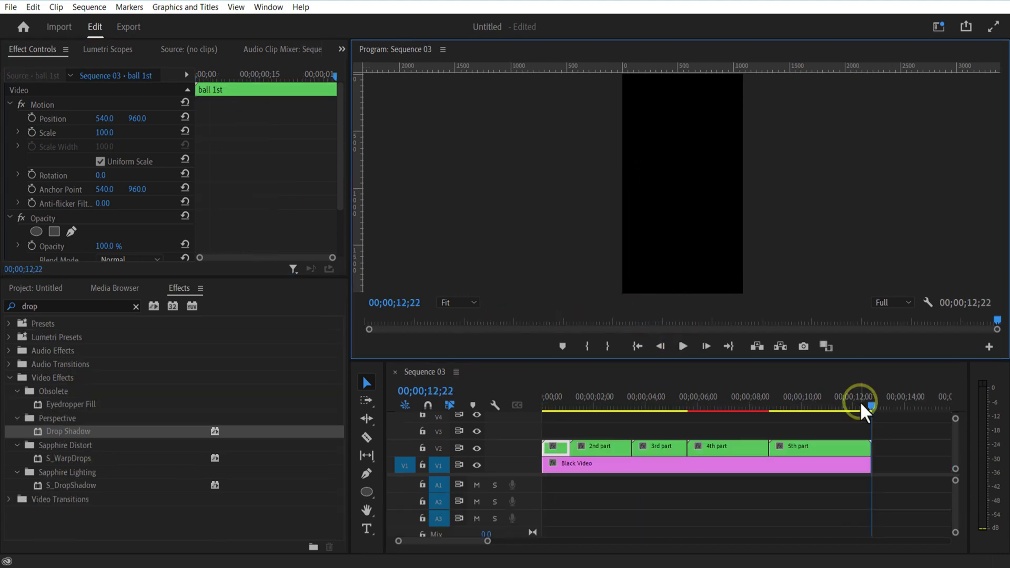
left_click_drag(862, 408, 528, 409)
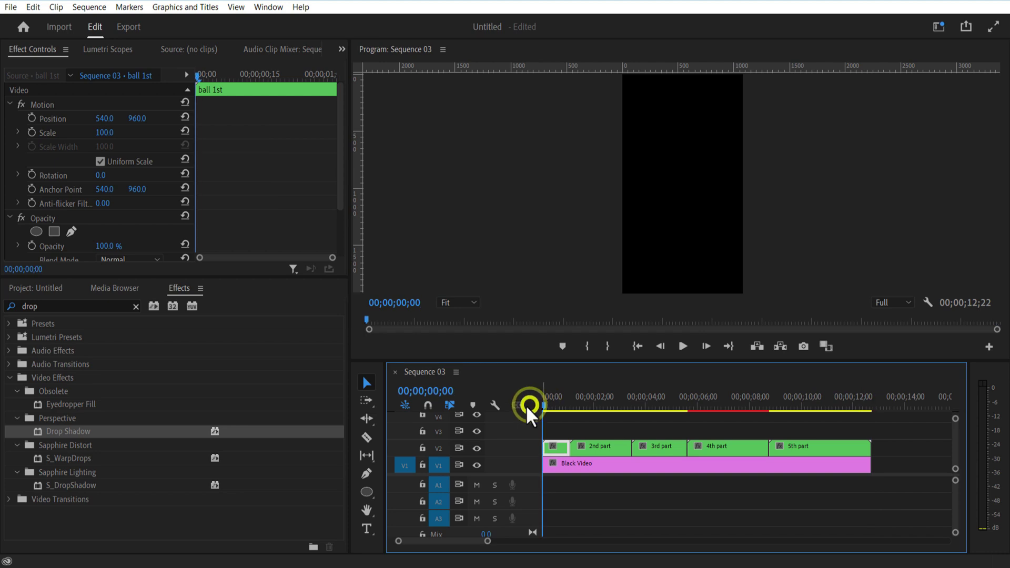
left_click(366, 528)
left_click(669, 175)
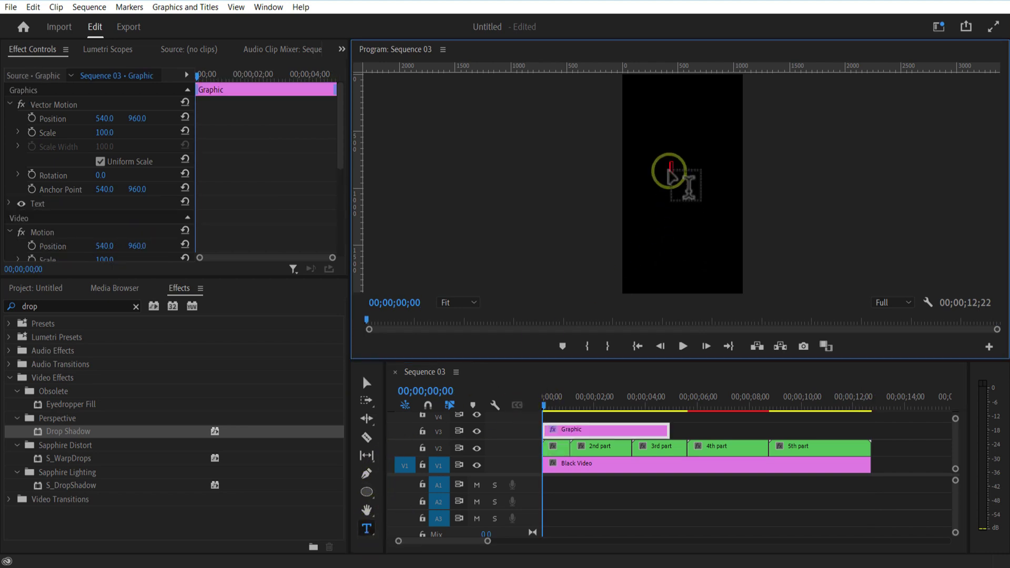
type("What is life?")
left_click(185, 286)
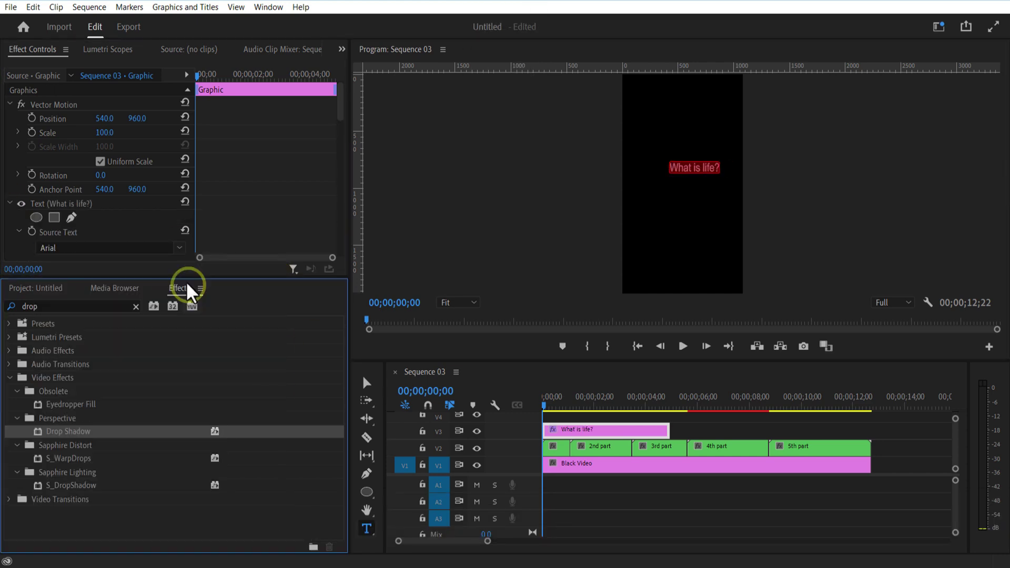
Set the "What is life?" text's font to Bell MT and place it above the ball at position 540, 618
left_click(80, 245)
left_click(816, 218)
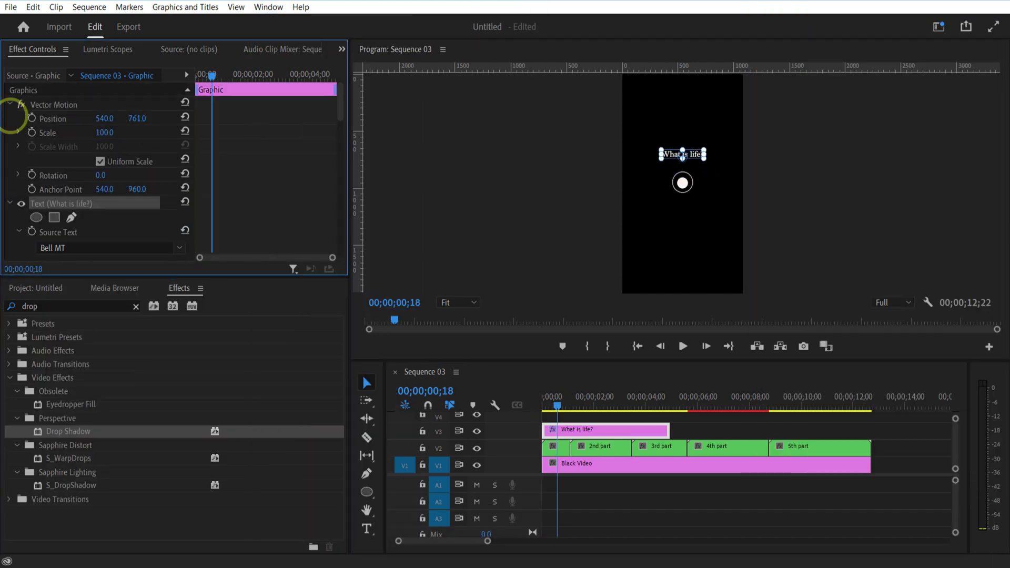
left_click_drag(569, 405, 572, 405)
left_click_drag(542, 400, 538, 405)
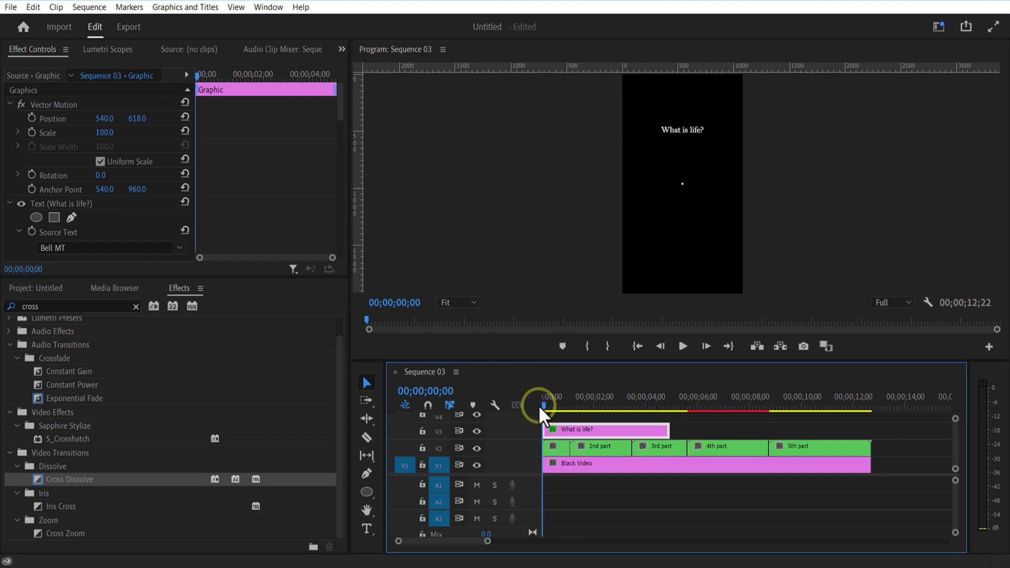
Add a rectangular mask to the "What is life?" text, place it beside the words, and start Mask Path keyframing at 00;00;00;00
left_click(54, 218)
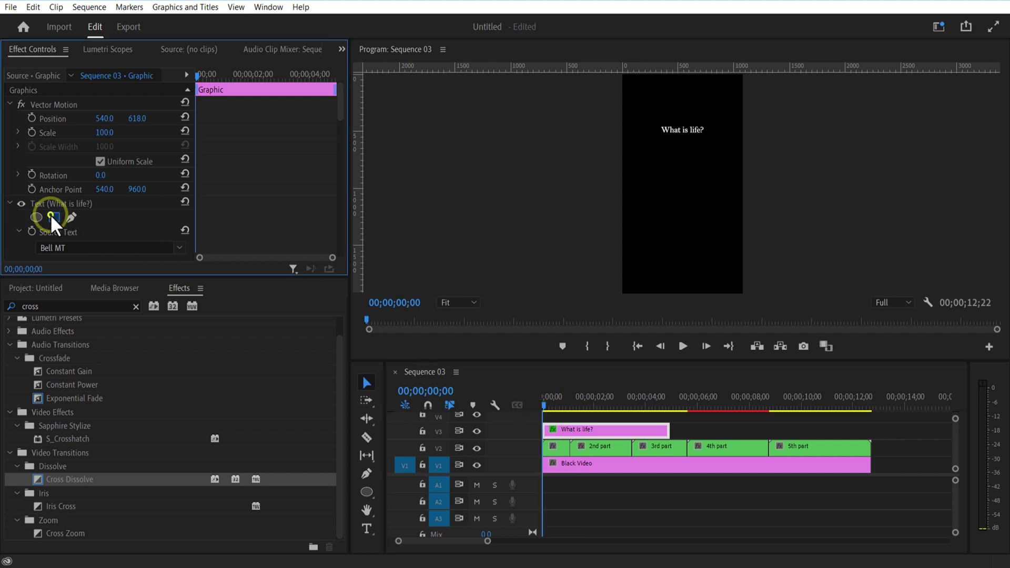
left_click_drag(684, 191, 643, 133)
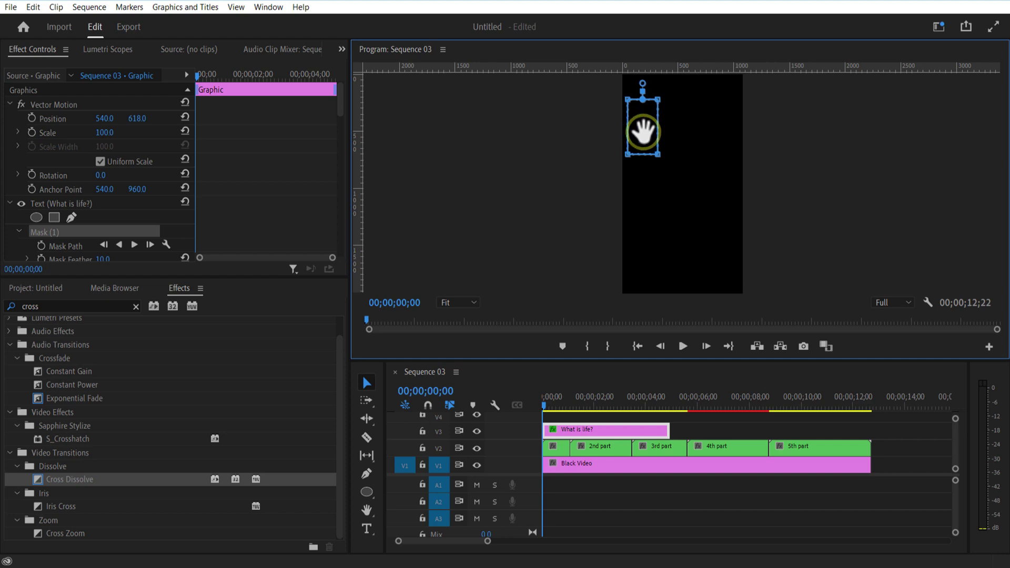
scroll(84, 257, "down", 1)
left_click(86, 264)
Keyframe the mask path at 00;00;01;02 by widening and moving the mask until it encloses the whole "What is life?" text
left_click_drag(541, 403, 570, 405)
left_click(60, 218)
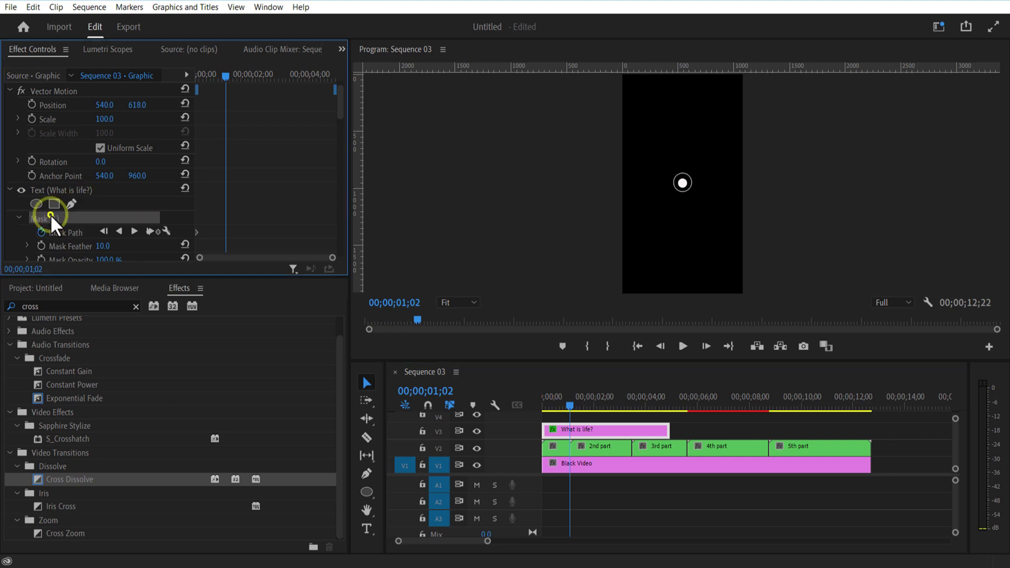
left_click(653, 130)
left_click_drag(657, 100, 679, 103)
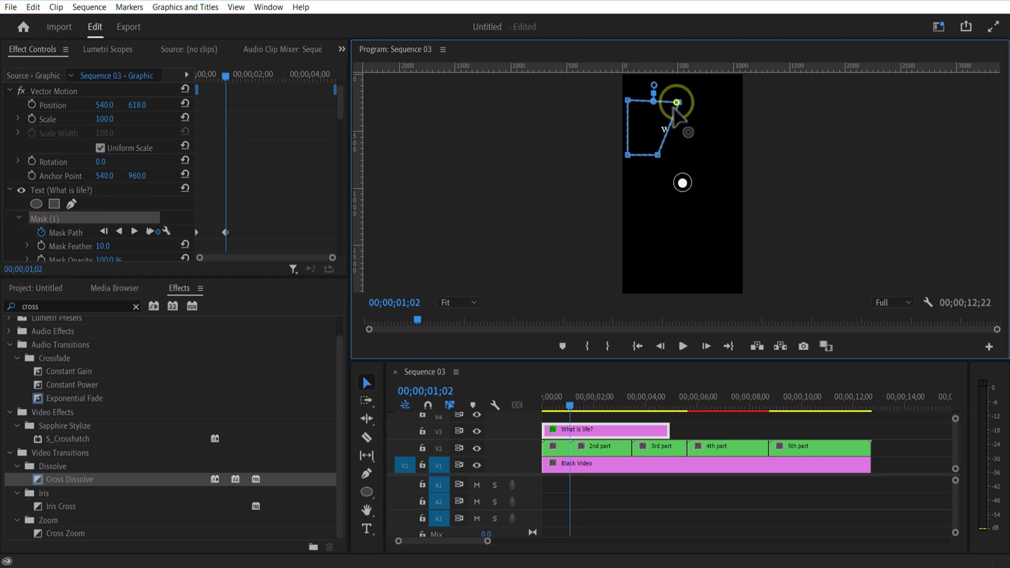
left_click_drag(658, 154, 689, 157)
left_click_drag(680, 102, 706, 104)
left_click_drag(689, 157, 687, 133)
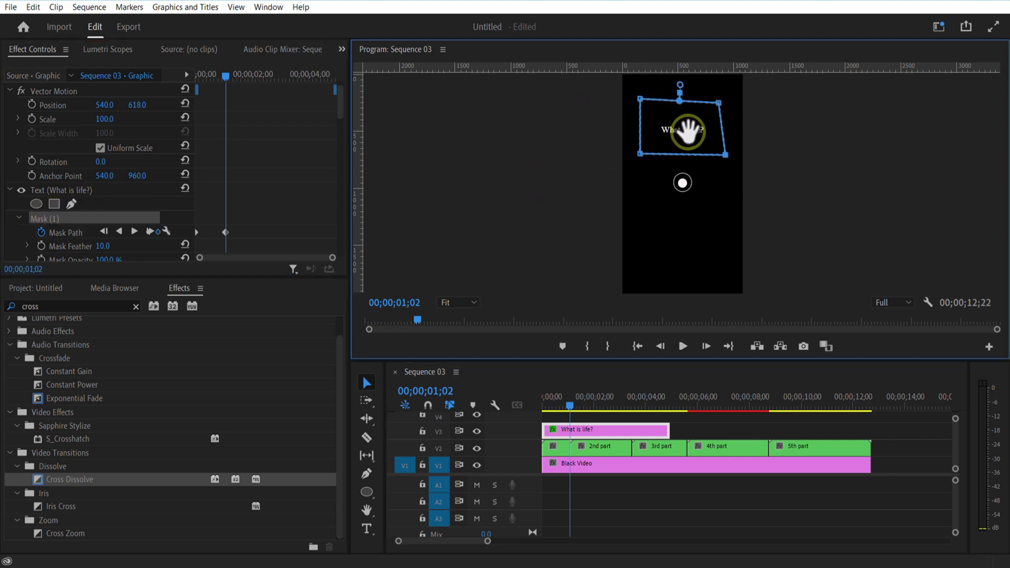
Play back Sequence 03 from its start to check the masked reveal of the "What is life?" text
left_click_drag(569, 406, 534, 409)
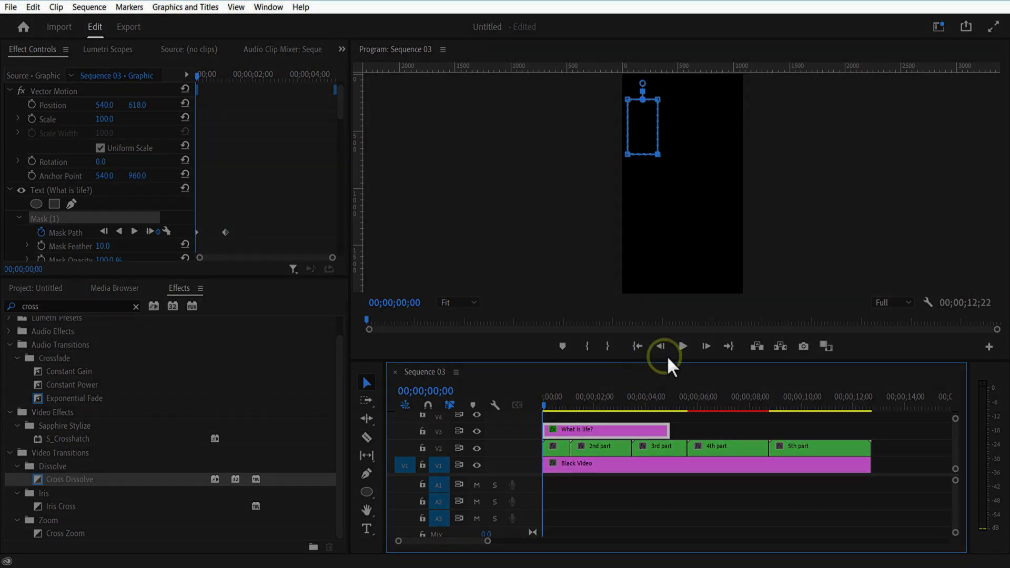
left_click(679, 350)
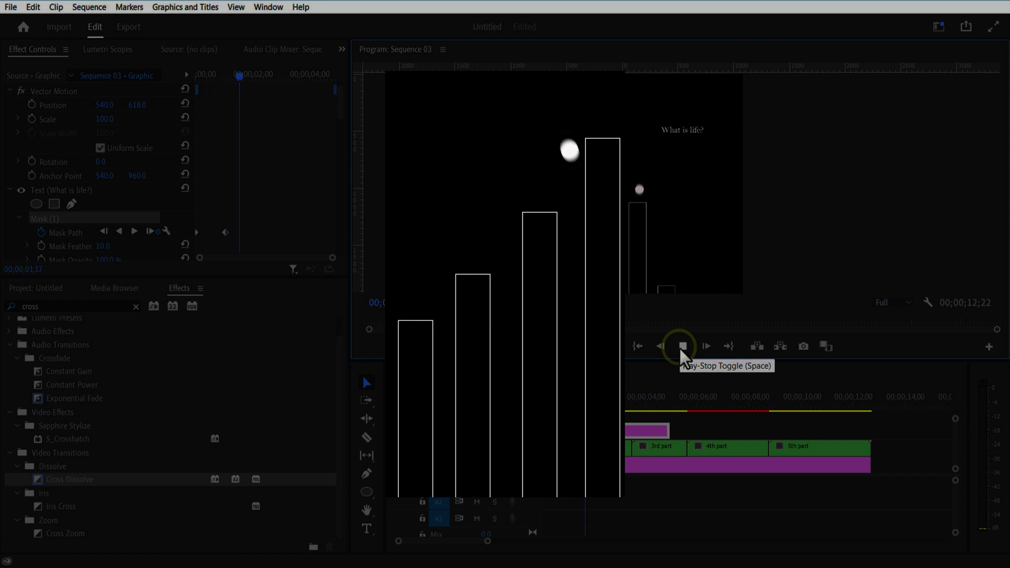
left_click_drag(606, 405, 582, 405)
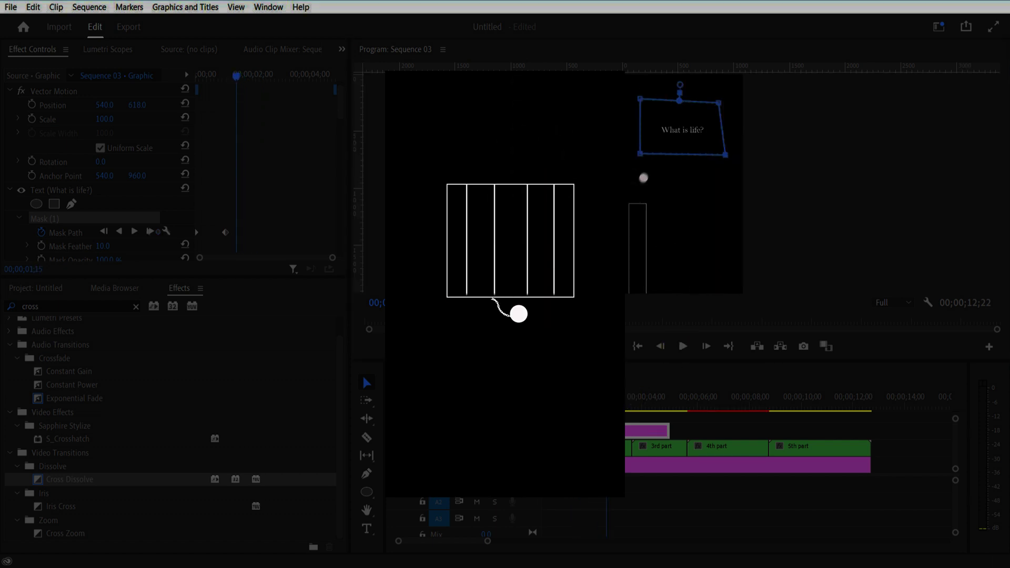